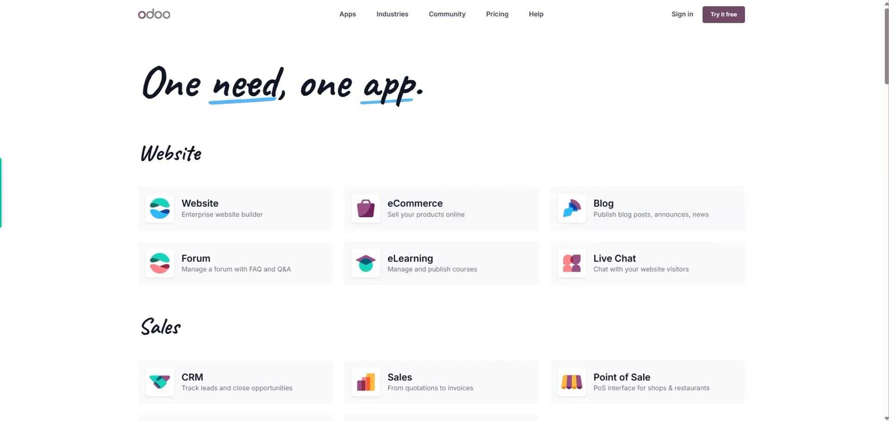
- Look through the app catalogue on the Odoo site, from the Website and Sales categories to Services and Productivity
left_click_drag(886, 82, 867, 236)
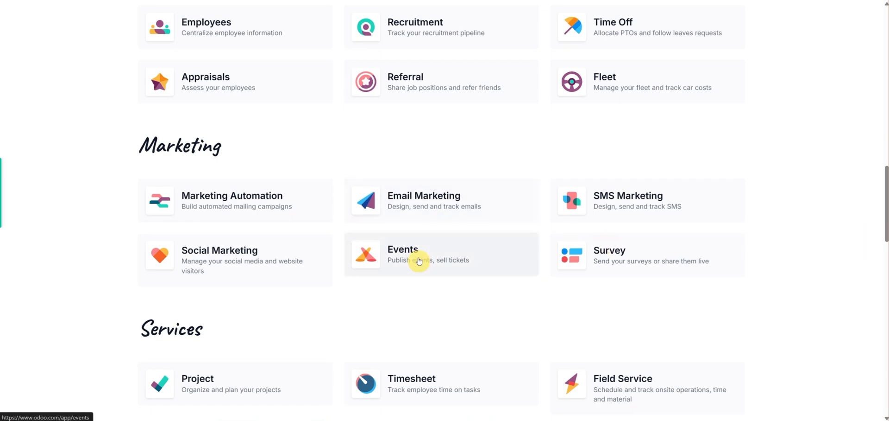
left_click_drag(886, 219, 881, 264)
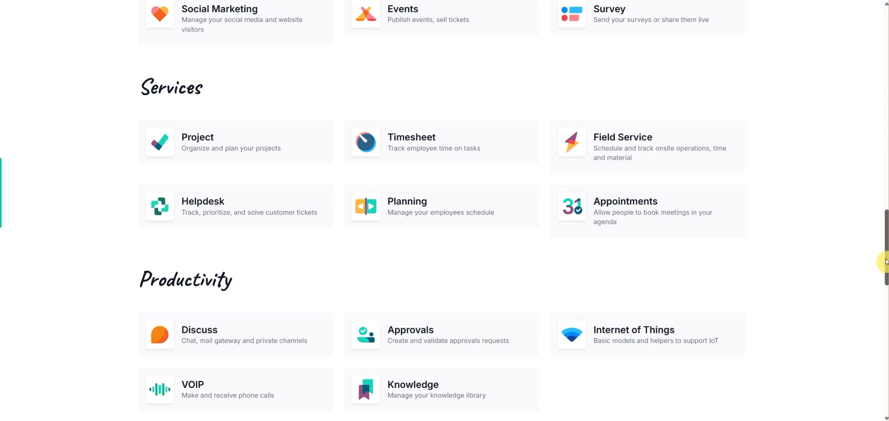
left_click_drag(885, 261, 847, 108)
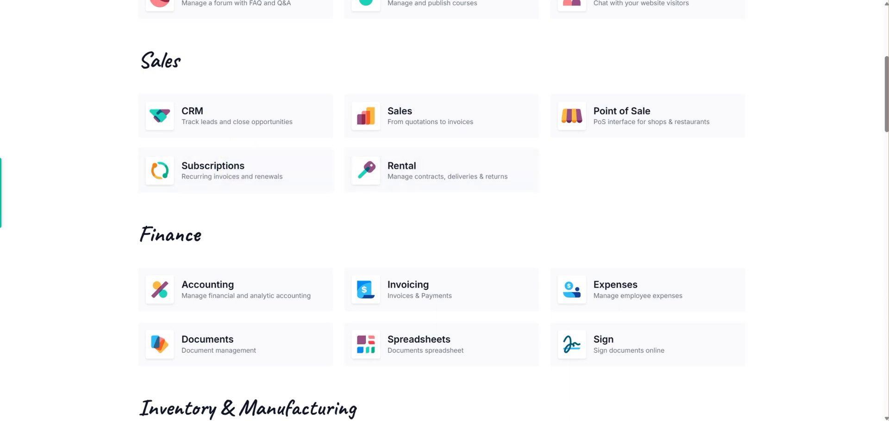
left_click_drag(886, 133, 886, 163)
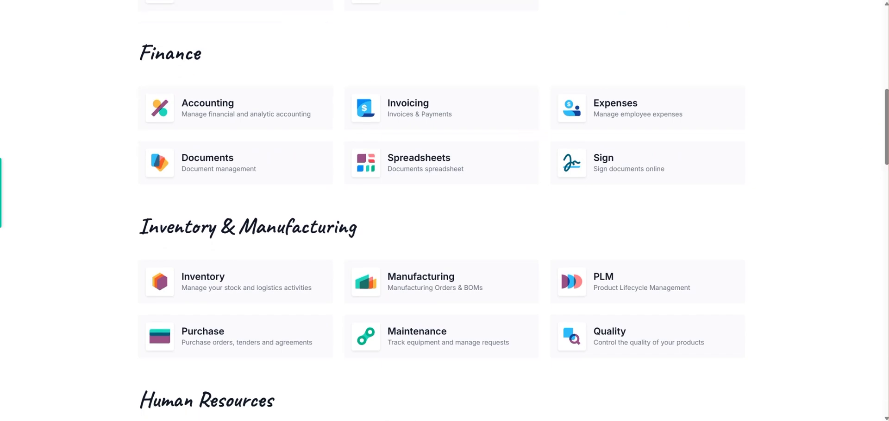
left_click_drag(885, 169, 886, 64)
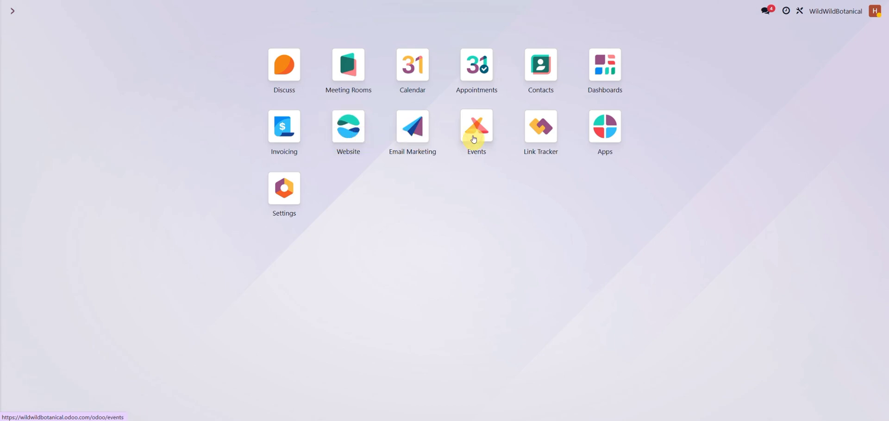
- Open the Apps module of the WildWildBotanical database and browse the available modules
left_click(613, 127)
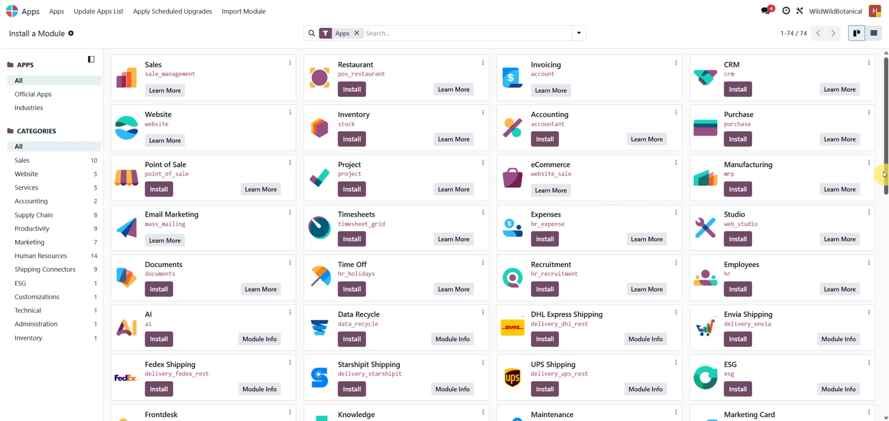
left_click_drag(885, 174, 854, 85)
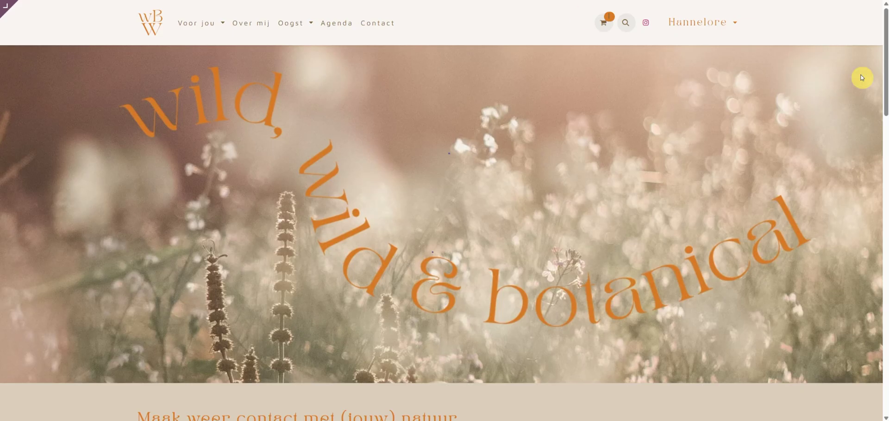
- View the website's 1 op 1 coaching page and open its booking page for the Gratis kennismakingsgesprek
mouse_move(886, 46)
left_mouse_down()
mouse_move(885, 367)
mouse_move(886, 44)
left_mouse_up()
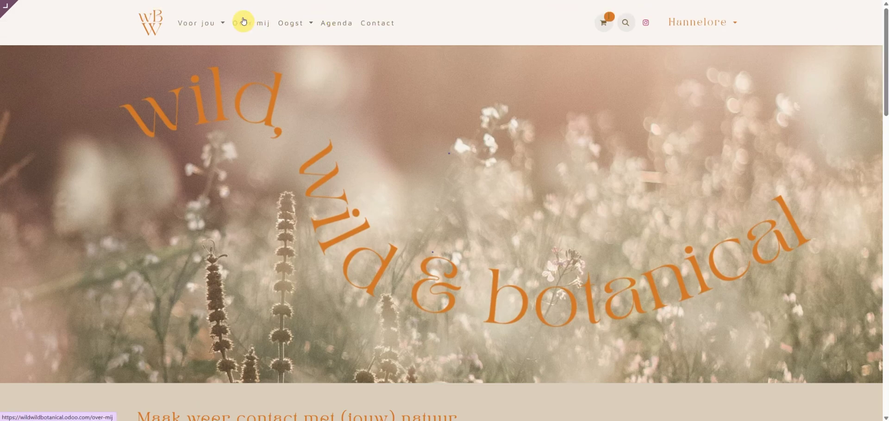
left_click(200, 29)
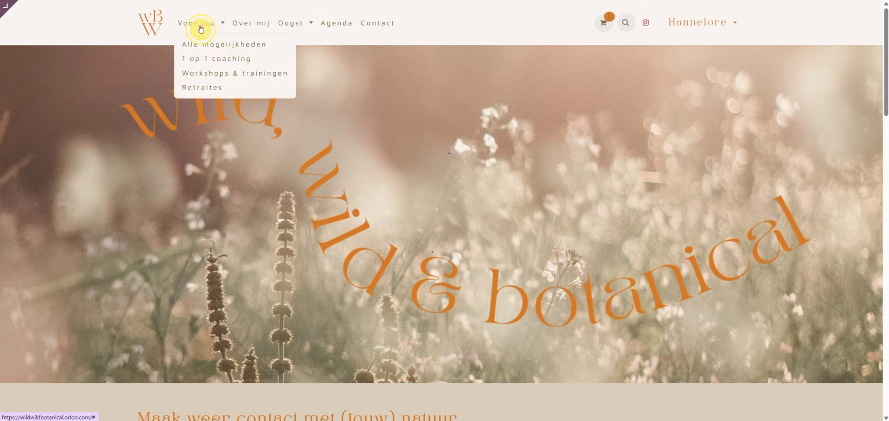
left_click(207, 59)
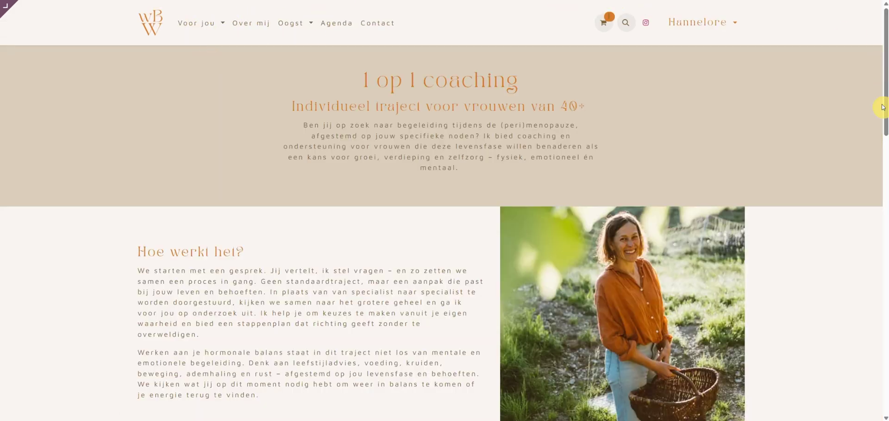
left_click_drag(885, 111, 885, 305)
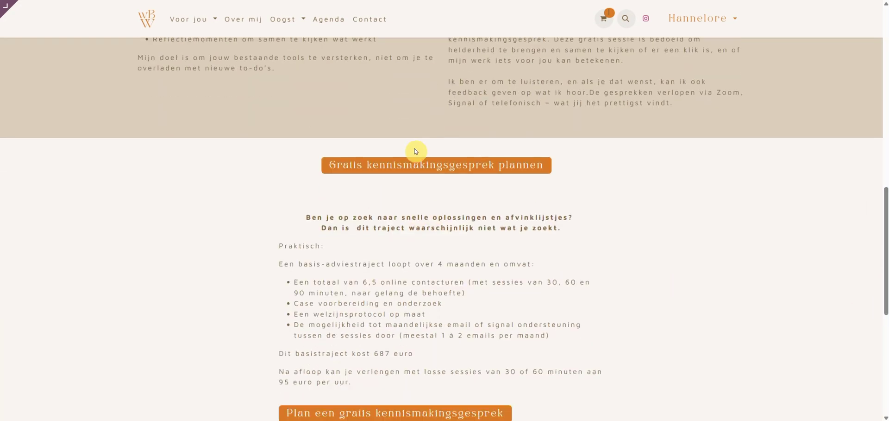
left_click(407, 166)
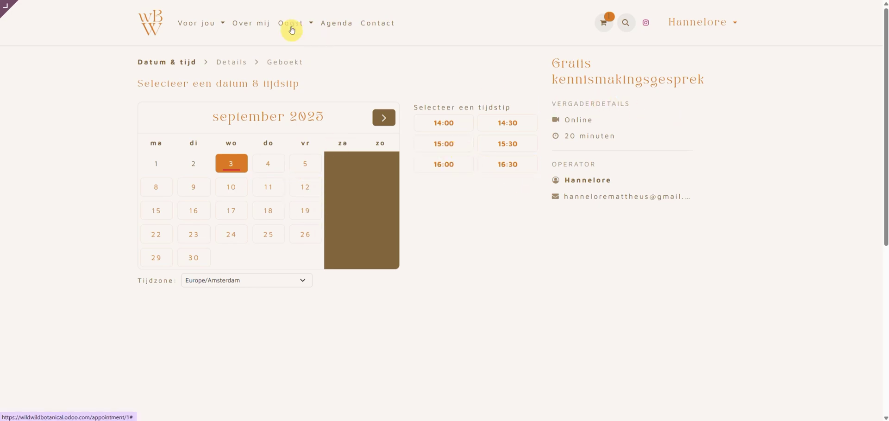
- Return to the website's homepage and open the Becoming a Wisdomkeeper event of 20 October from the agenda
left_click(146, 24)
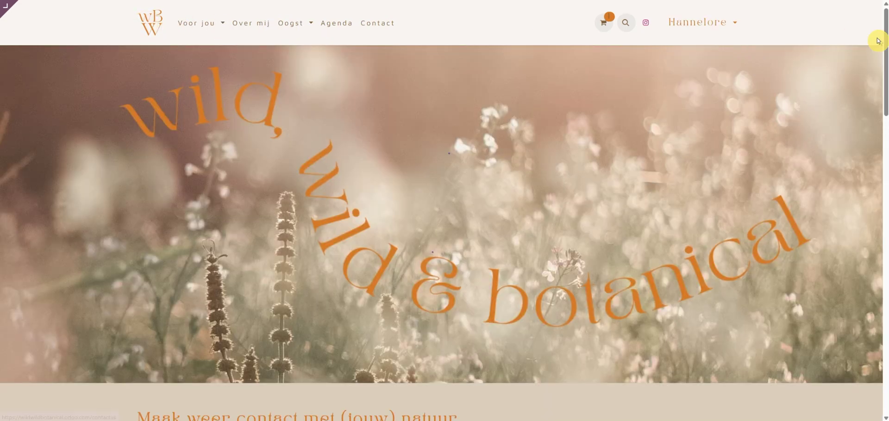
left_click_drag(886, 46, 883, 308)
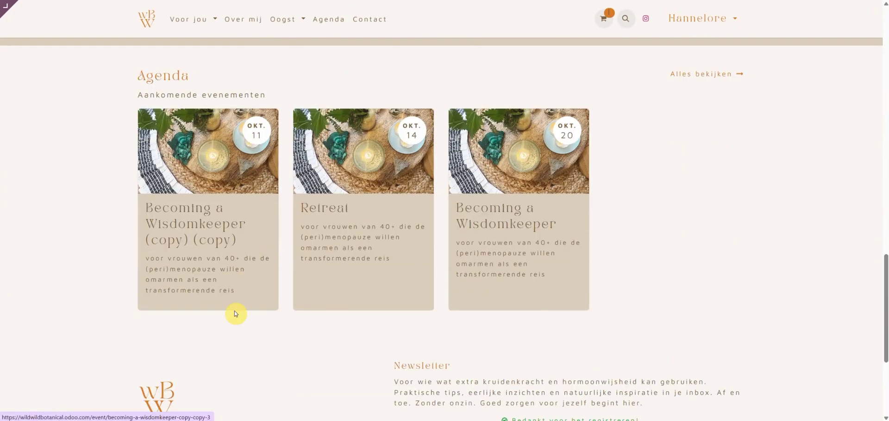
left_click(514, 215)
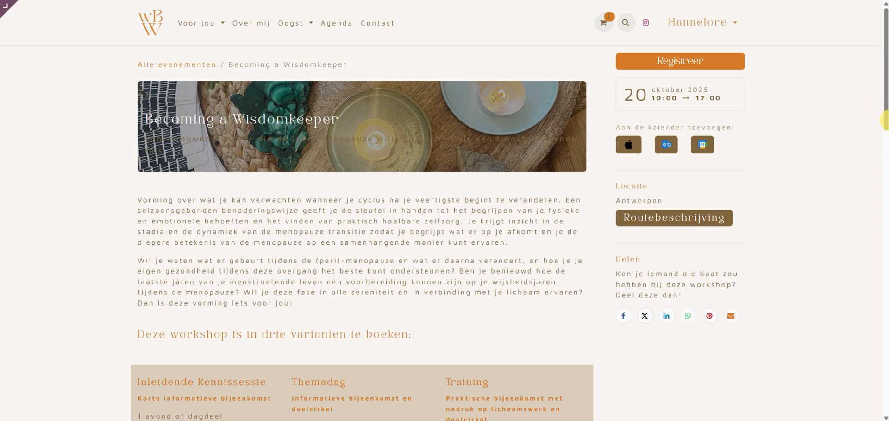
left_click_drag(886, 65, 870, 58)
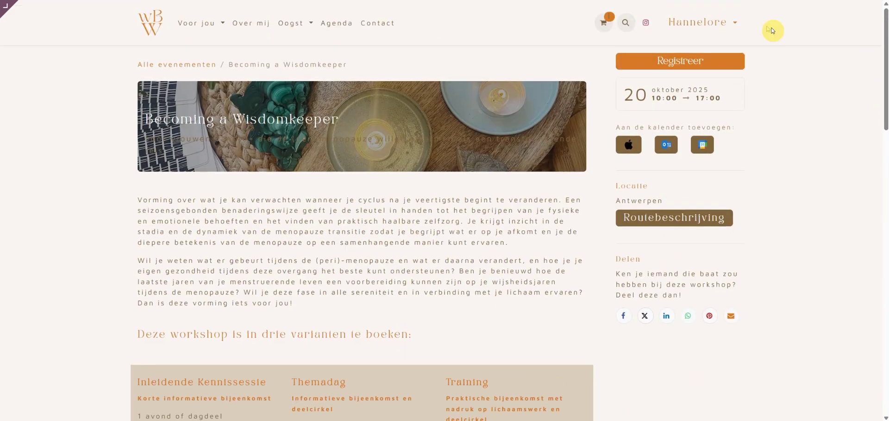
- Register for the event with 1 Inleidende Kennissessie ticket and proceed to payment with the prefilled attendee details
left_click(692, 64)
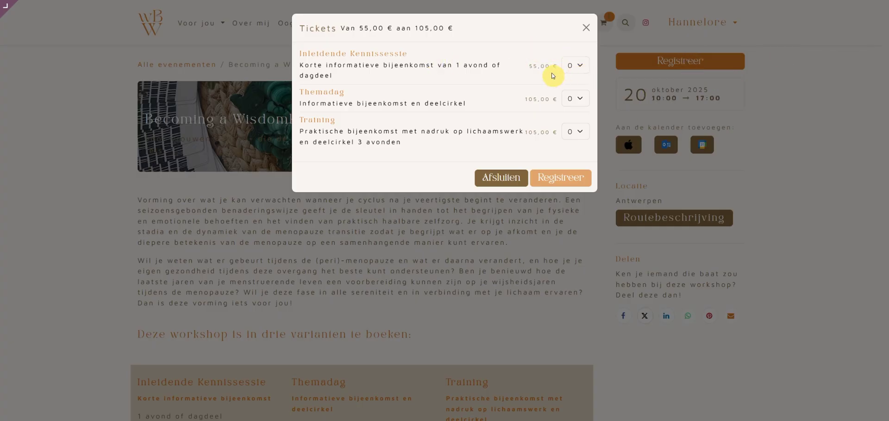
left_click(576, 66)
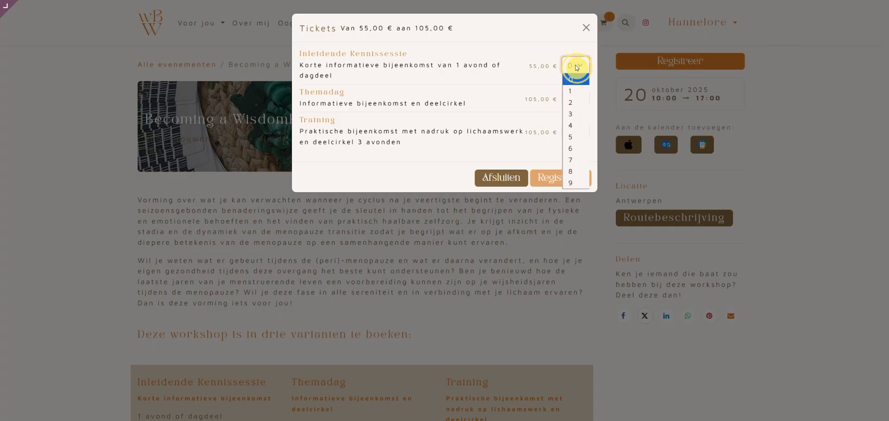
left_click(573, 90)
left_click(560, 177)
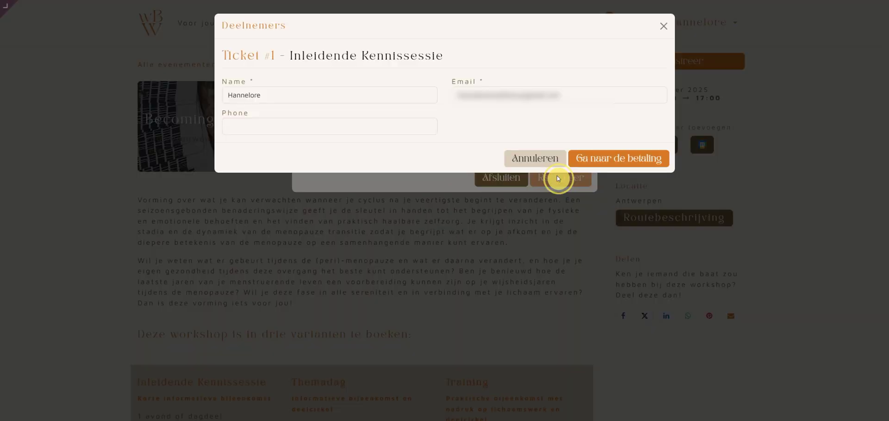
left_click(619, 161)
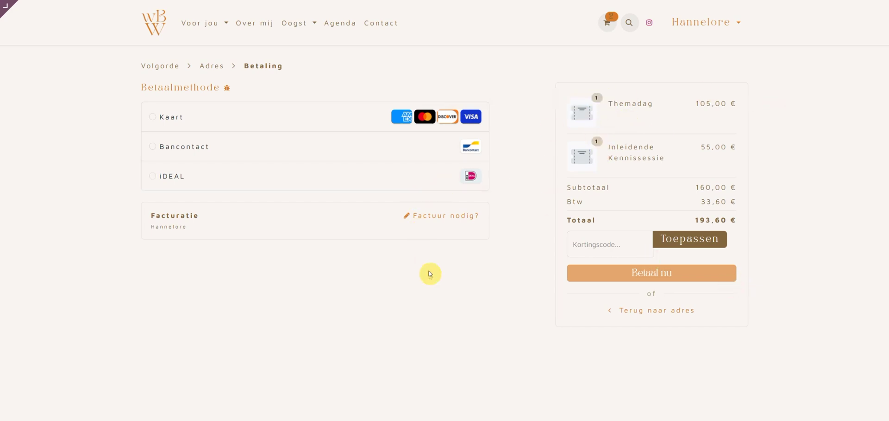
- View the billing address form for requesting an invoice and the website's Contact page
left_click(442, 216)
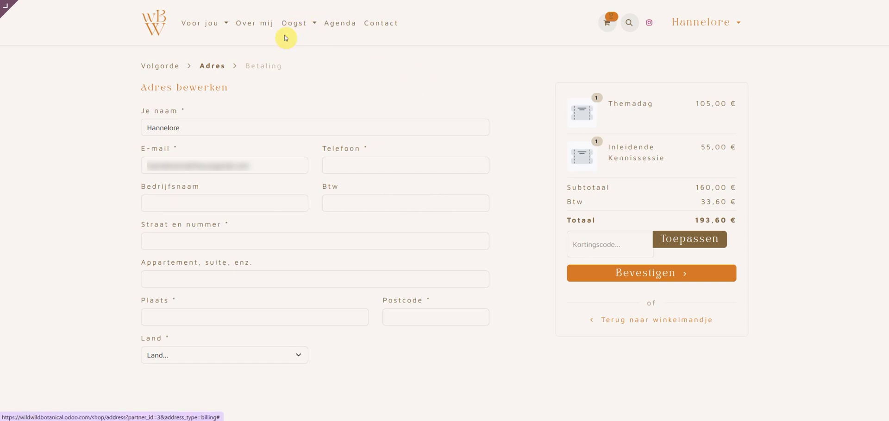
left_click(379, 30)
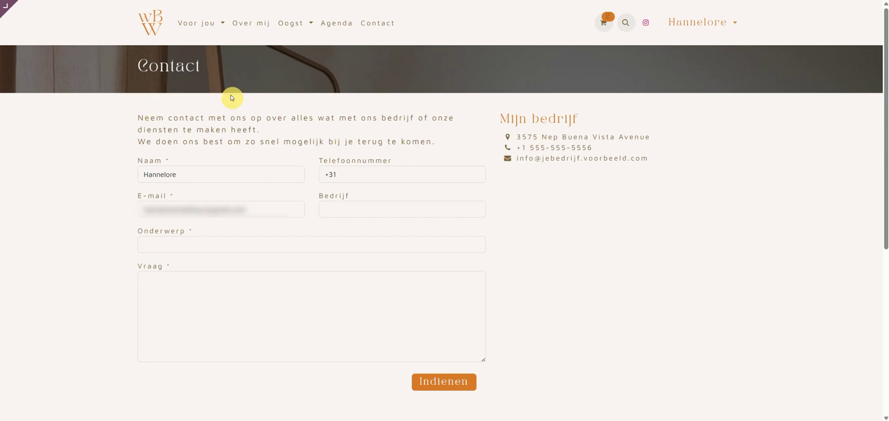
- Return to the homepage and review its customer testimonials, upcoming events and remaining sections
left_click(150, 23)
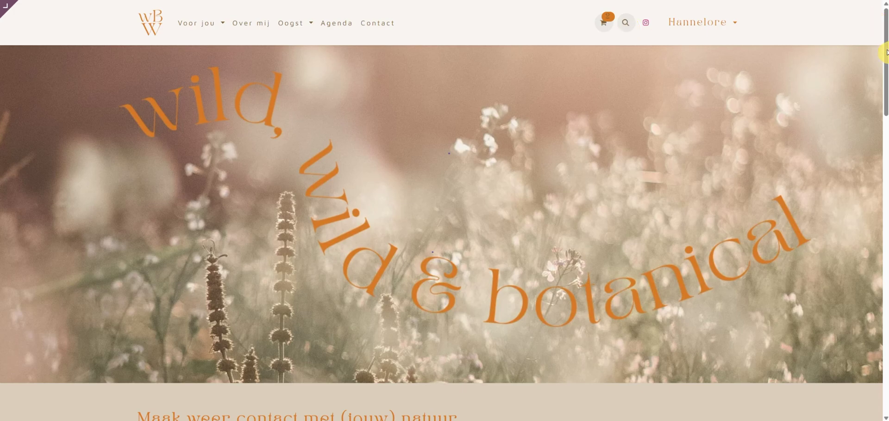
left_click_drag(886, 52, 885, 257)
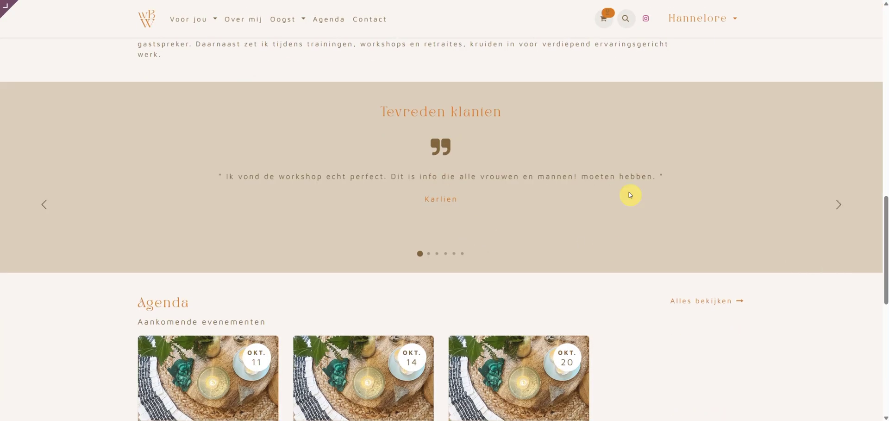
left_click_drag(885, 252, 884, 363)
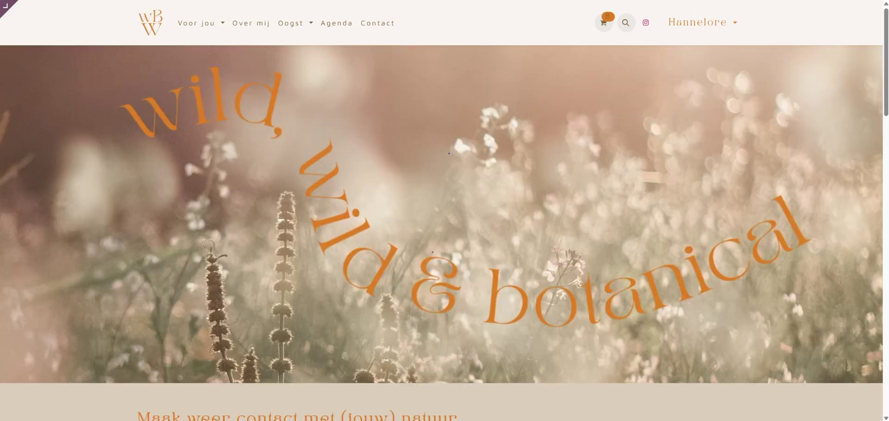
- Open the homepage in the Website backend and switch it to edit mode
mouse_move(8, 14)
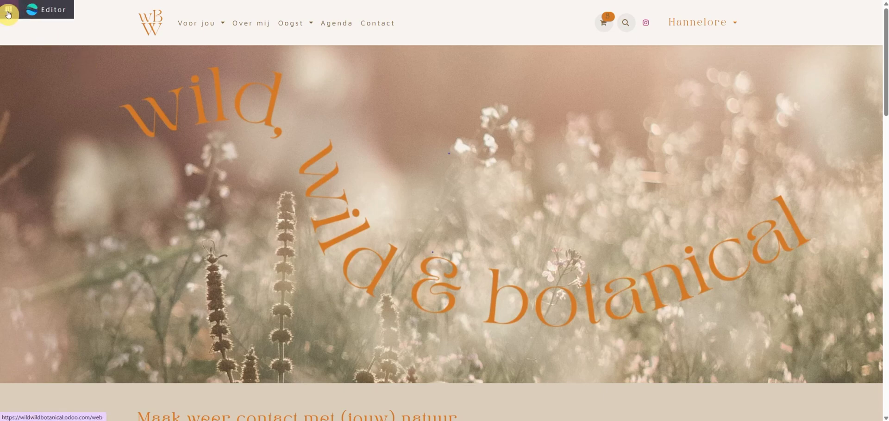
left_click(8, 14)
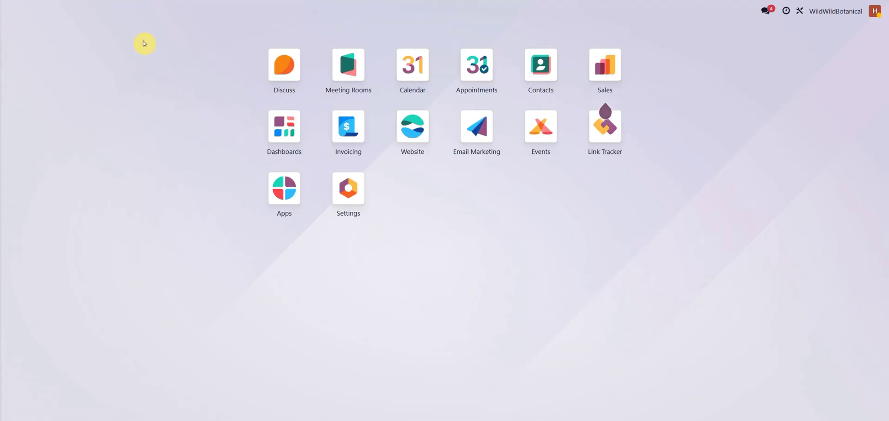
key("alt+Left")
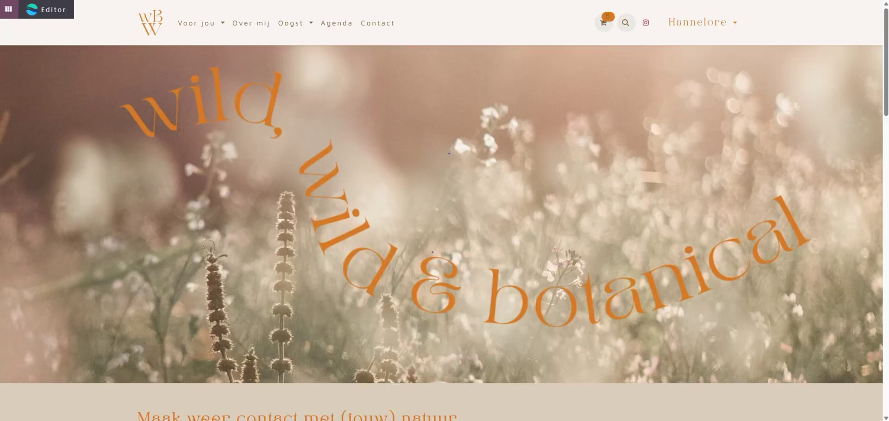
left_click(49, 14)
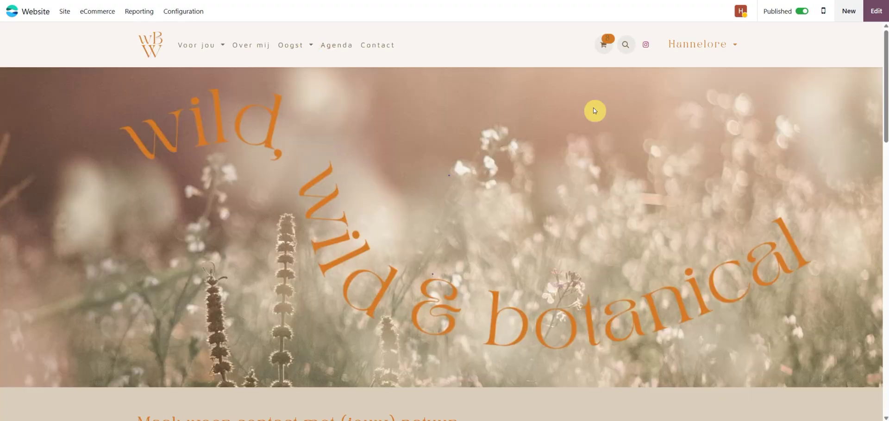
left_click(877, 16)
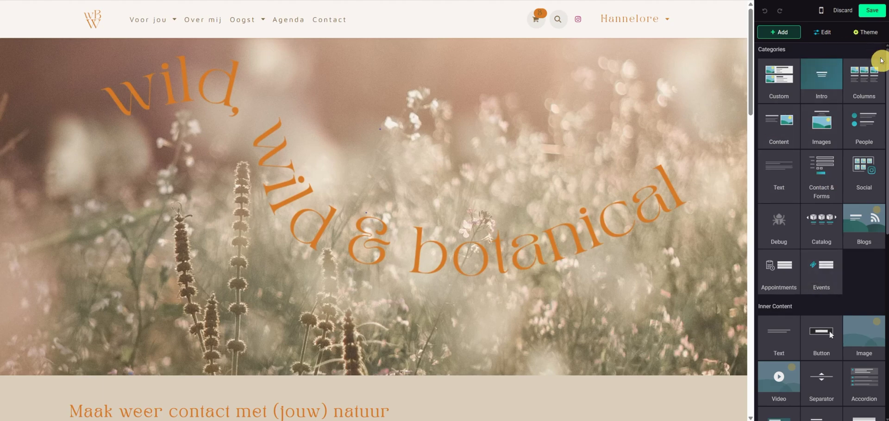
- Select the "Gecertifieerd coach voor hormonaal welzijn" text-image section and view its theme background colour options
mouse_move(885, 59)
left_mouse_down()
mouse_move(885, 252)
mouse_move(885, 56)
left_mouse_up()
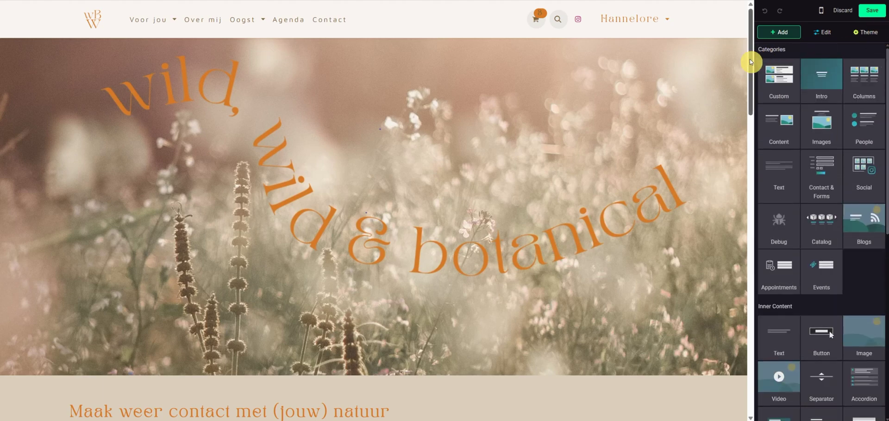
left_click_drag(750, 59, 744, 130)
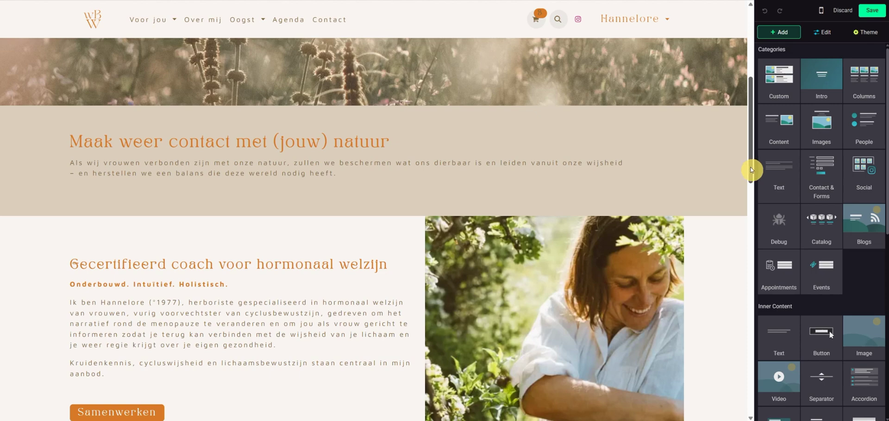
left_click_drag(751, 172, 751, 204)
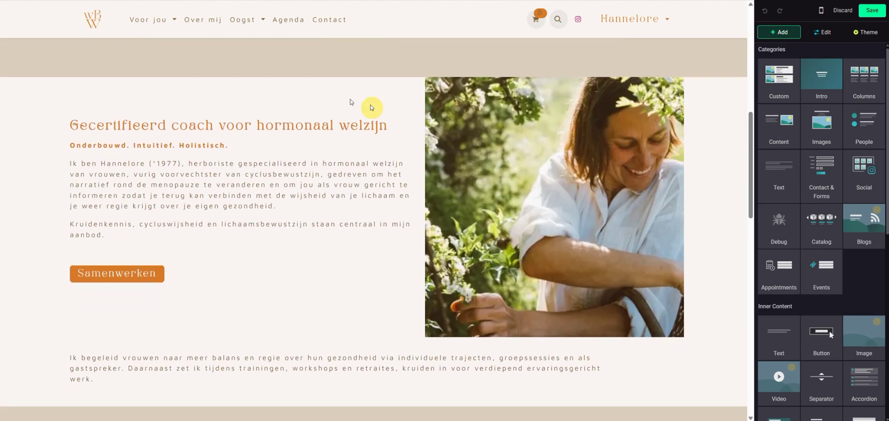
left_click(309, 85)
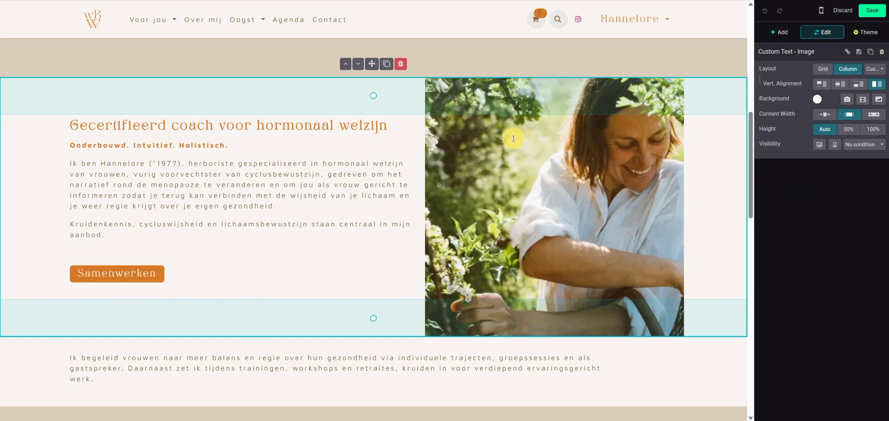
left_click(819, 100)
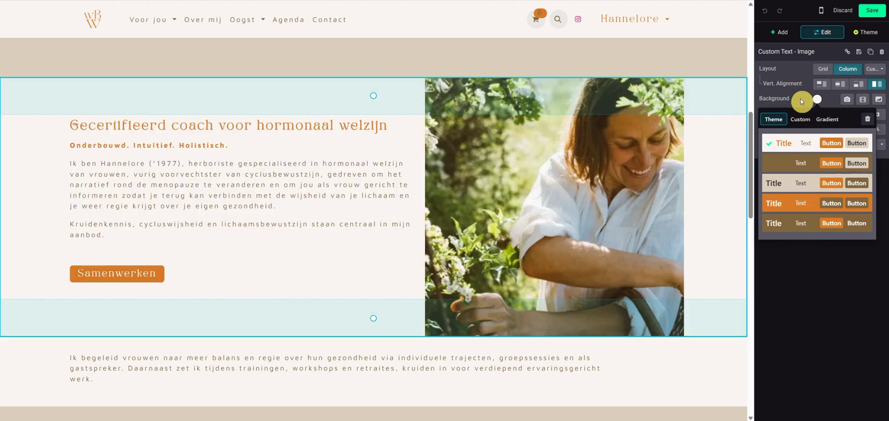
left_click(802, 99)
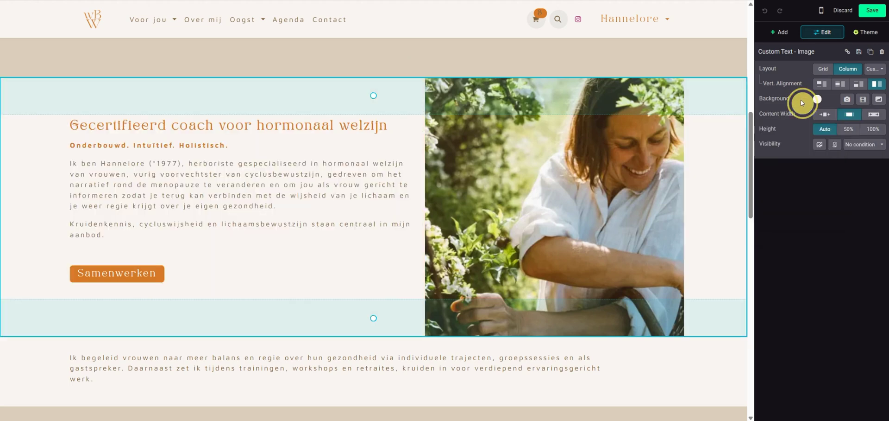
- Try the Connections 01 background shape on the coach section and remove it again
left_click(880, 103)
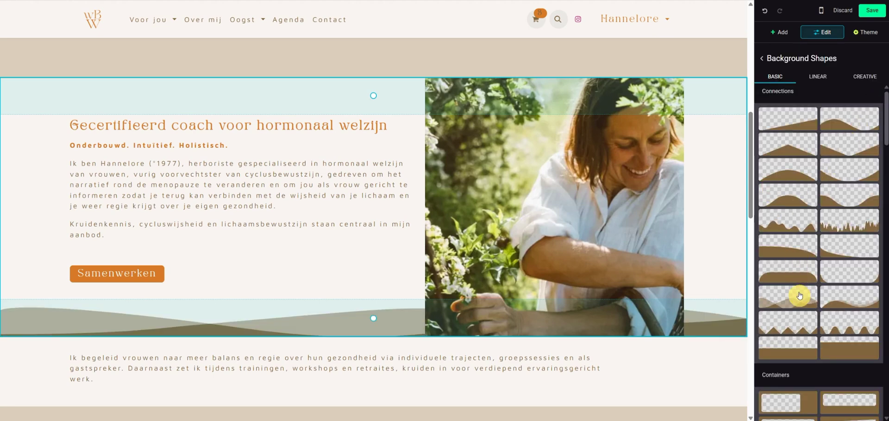
left_click(761, 58)
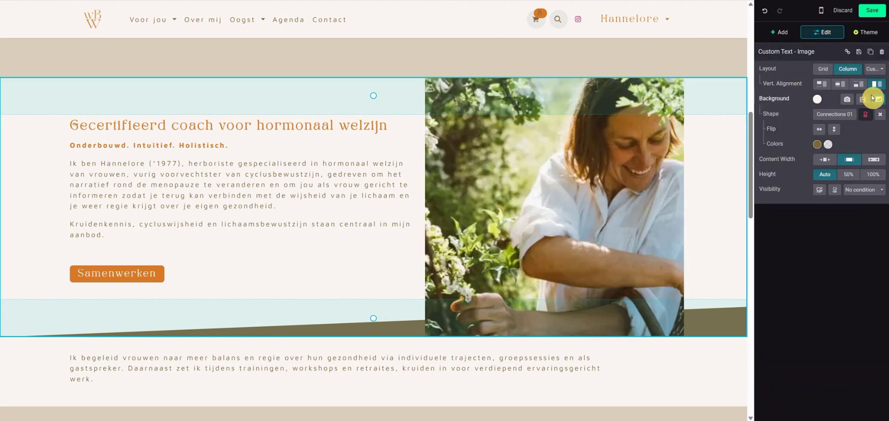
left_click(880, 114)
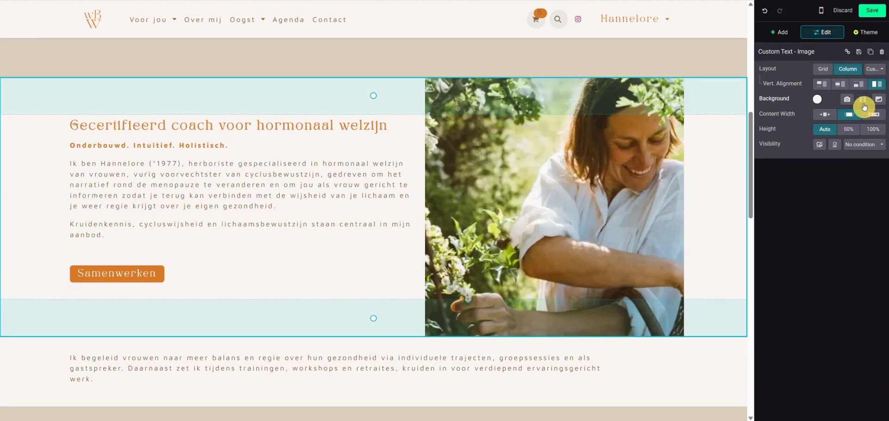
- Preview the narrow, regular and full content widths and the 100% height option for the coach section
left_click(824, 115)
left_click(846, 119)
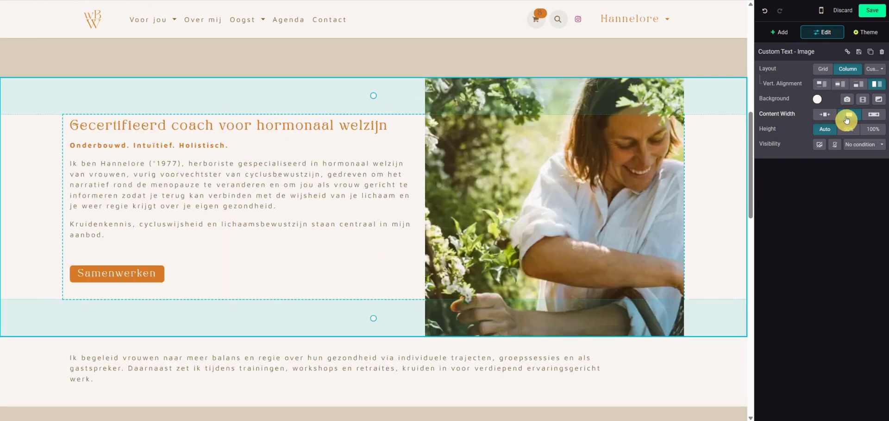
left_click(875, 119)
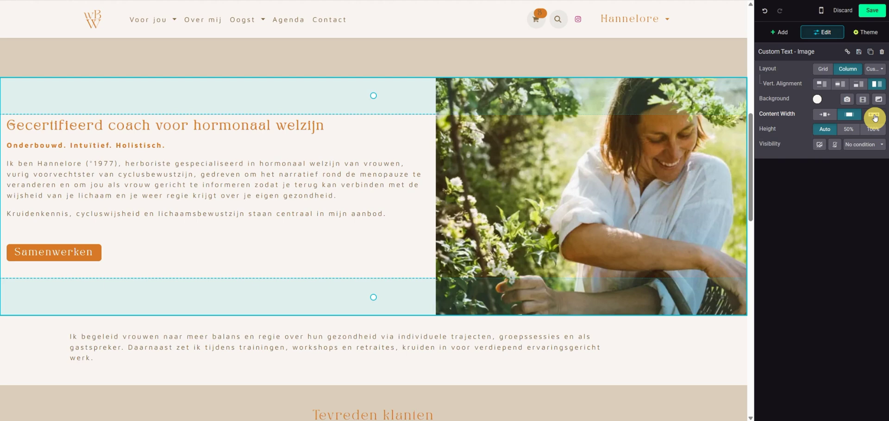
left_click(829, 115)
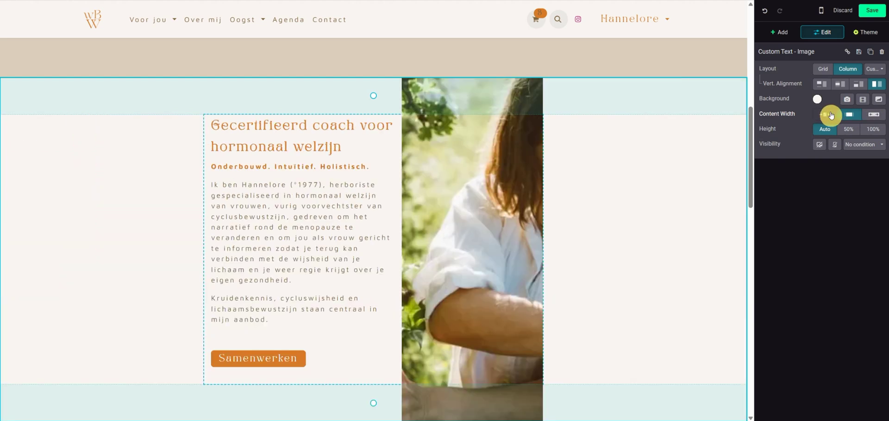
left_click(832, 116)
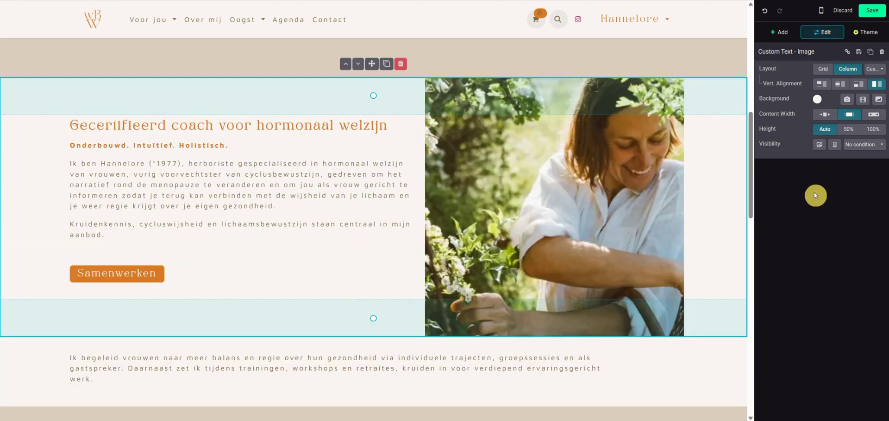
left_click(873, 134)
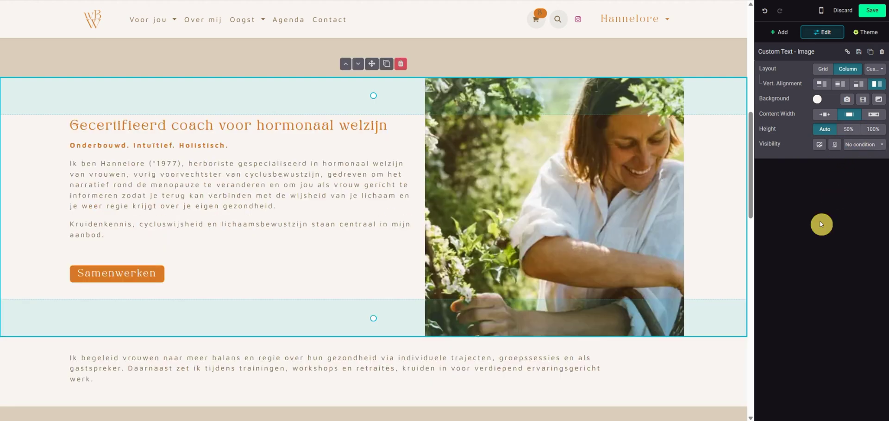
- Set the coach section's visibility to Conditionally and review the country, UTM and user conditions
left_click(856, 148)
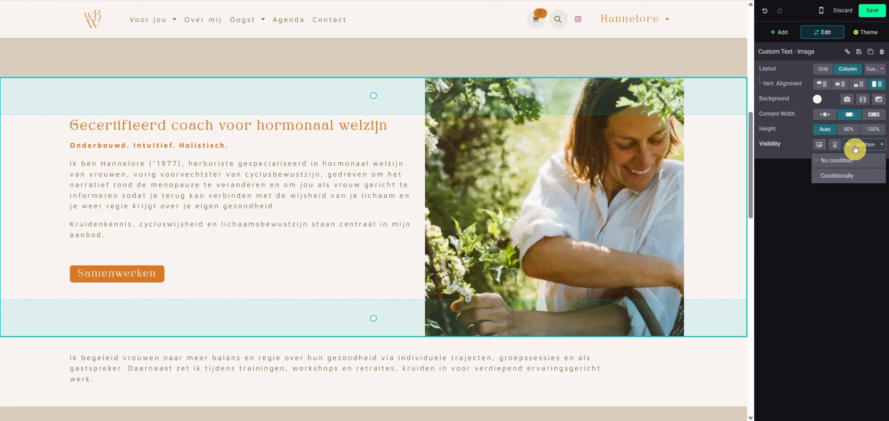
left_click(846, 174)
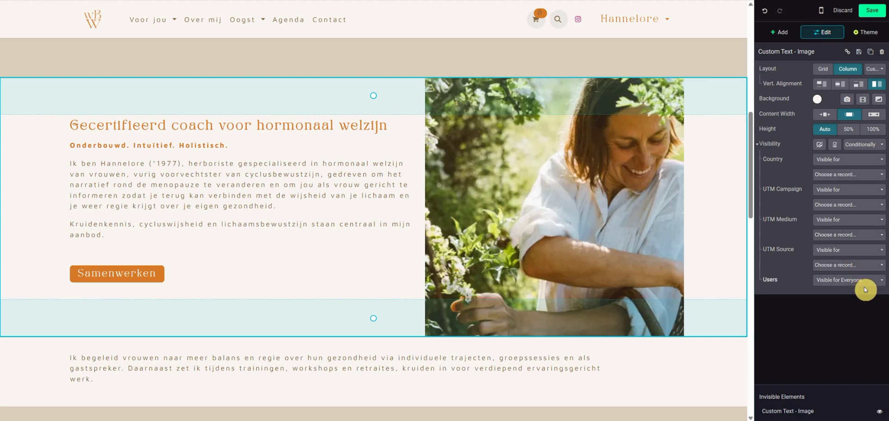
left_click(764, 143)
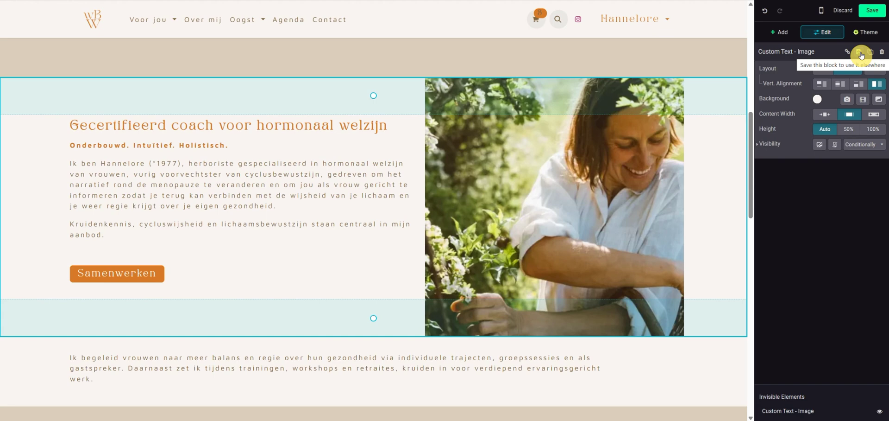
- Browse the saved custom blocks available for insertion and close the block selection without inserting one
left_click(785, 29)
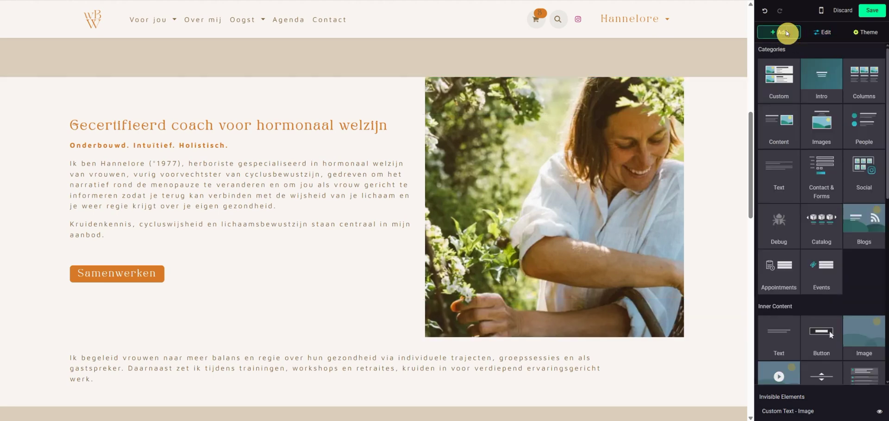
left_click(785, 82)
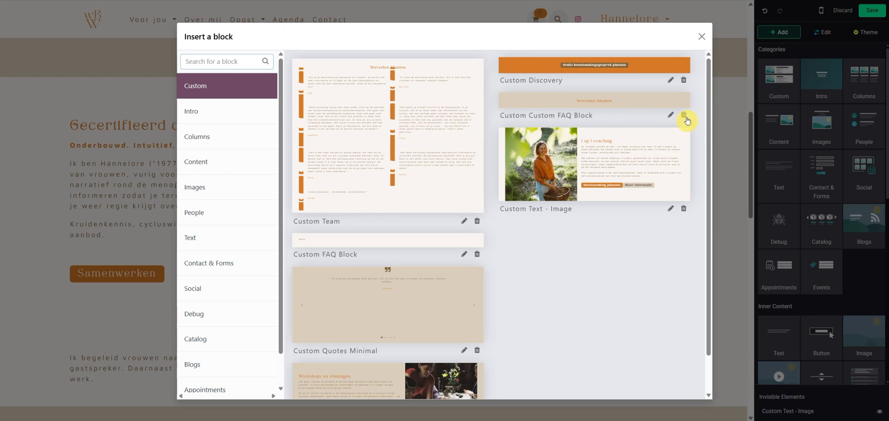
scroll(711, 129, "down", 1)
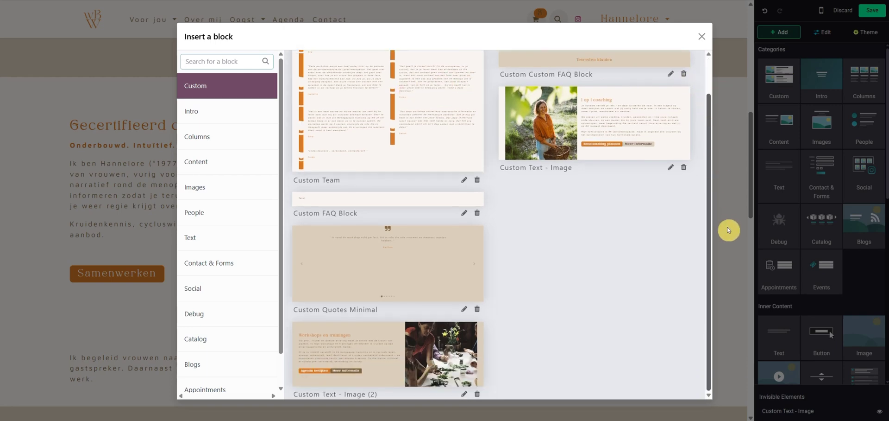
scroll(710, 79, "up", 1)
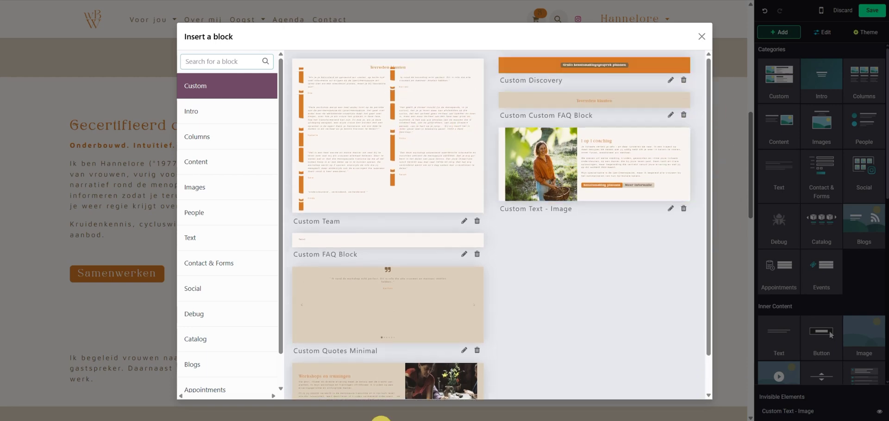
left_click(702, 36)
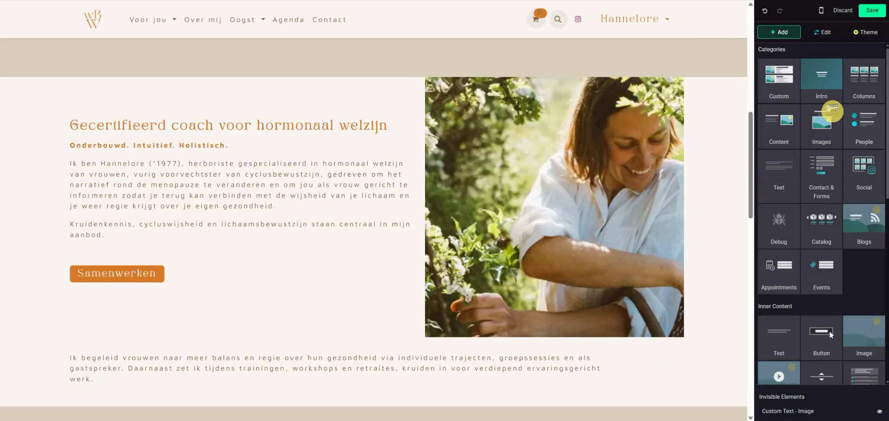
- Select the portrait photo in the coach section and review its column and image options
left_click(820, 32)
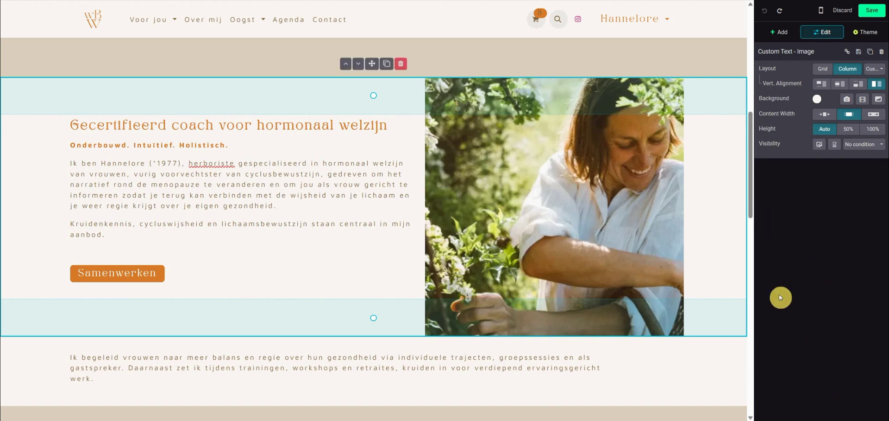
left_click(582, 216)
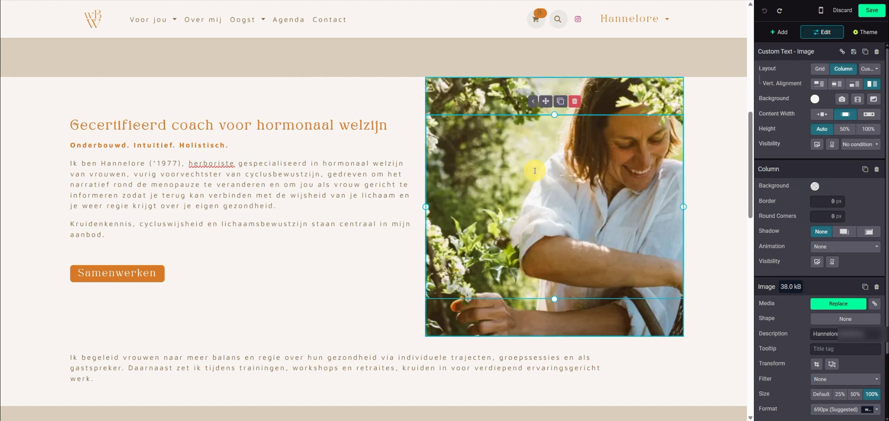
scroll(883, 301, "down", 2)
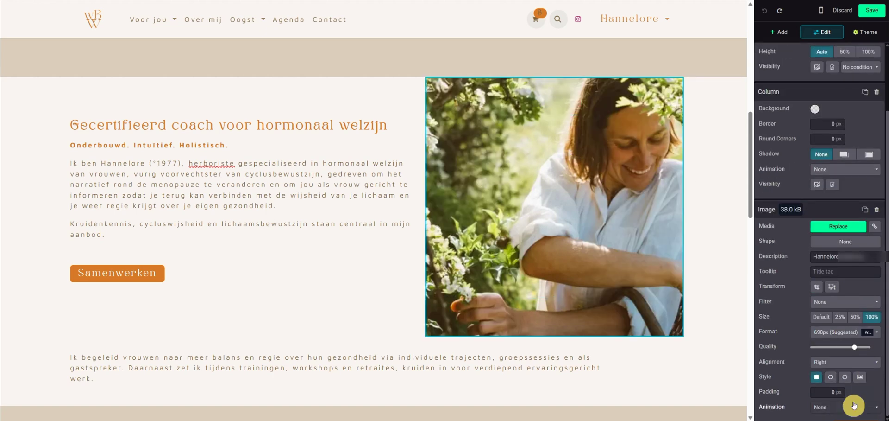
- Browse the images, documents, icons and video options for replacing the portrait photo, and close the media selection without replacing it
left_click(837, 226)
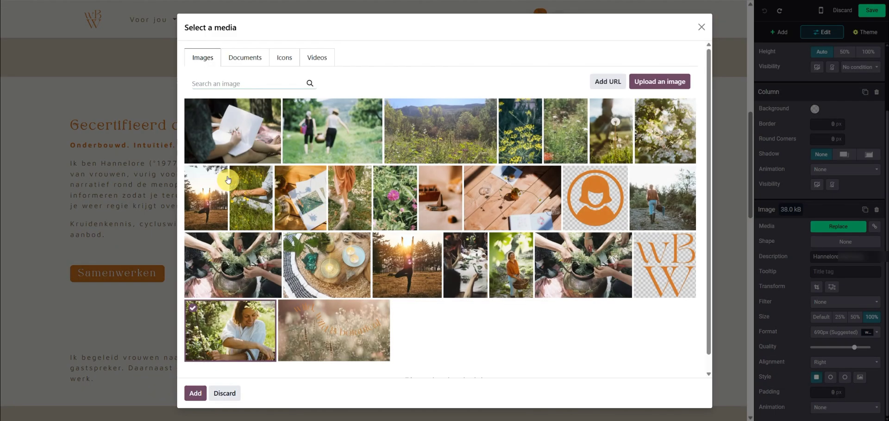
left_click(246, 65)
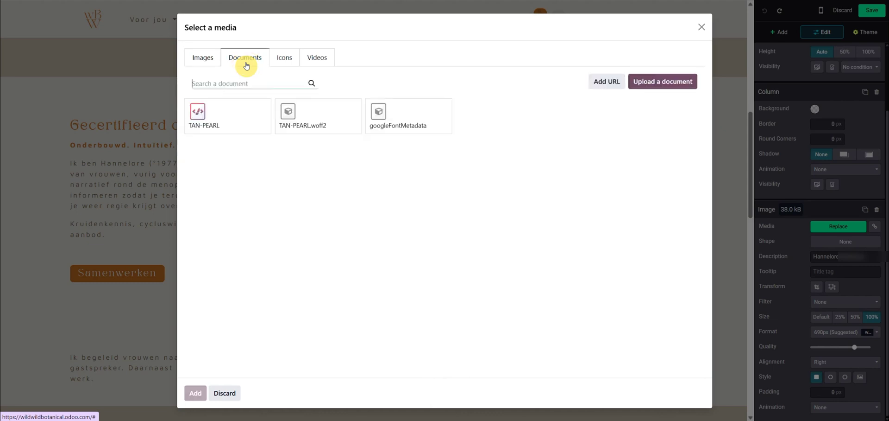
left_click(282, 57)
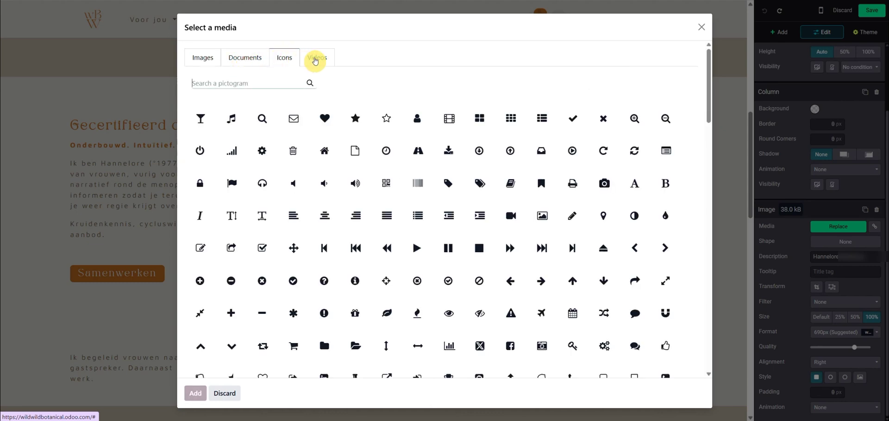
left_click(315, 61)
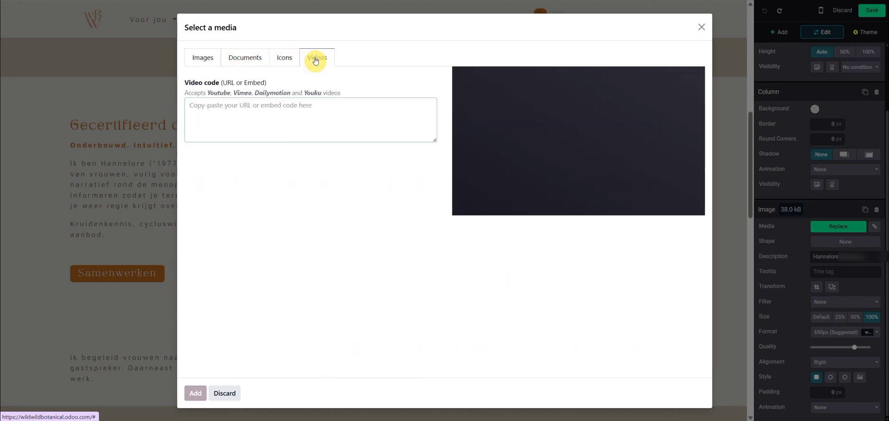
left_click(202, 58)
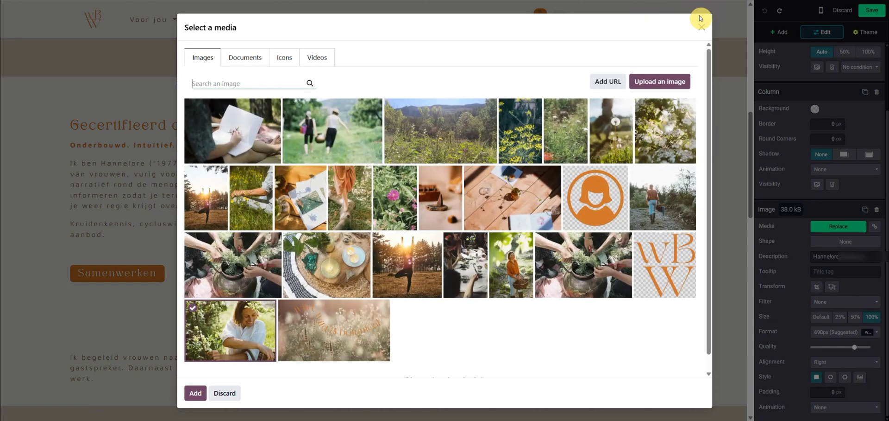
left_click(701, 19)
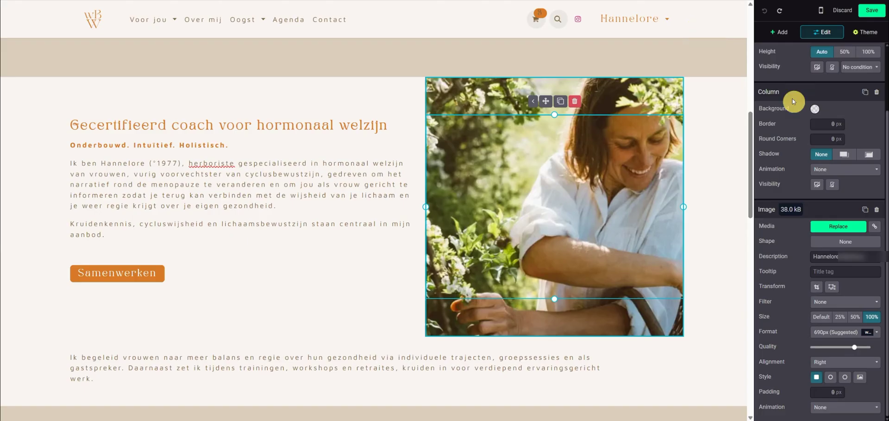
- Open the shape choices for the portrait photo and preview basic geometric shapes on it
left_click(838, 244)
left_click(809, 216)
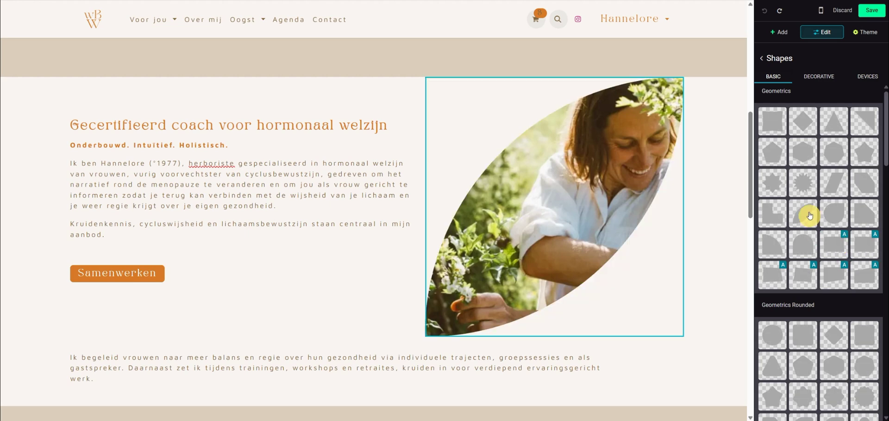
left_click(778, 222)
left_click(800, 187)
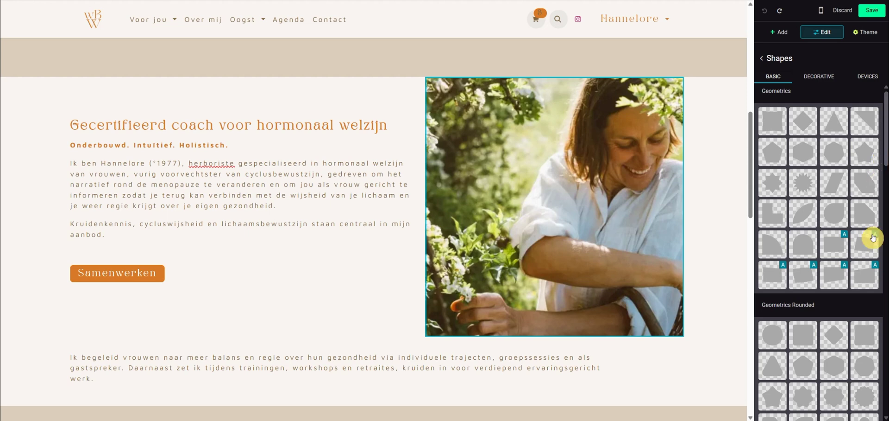
- Preview decorative composition and pattern shapes on the portrait photo, and leave the shape choices without applying one
left_click(818, 78)
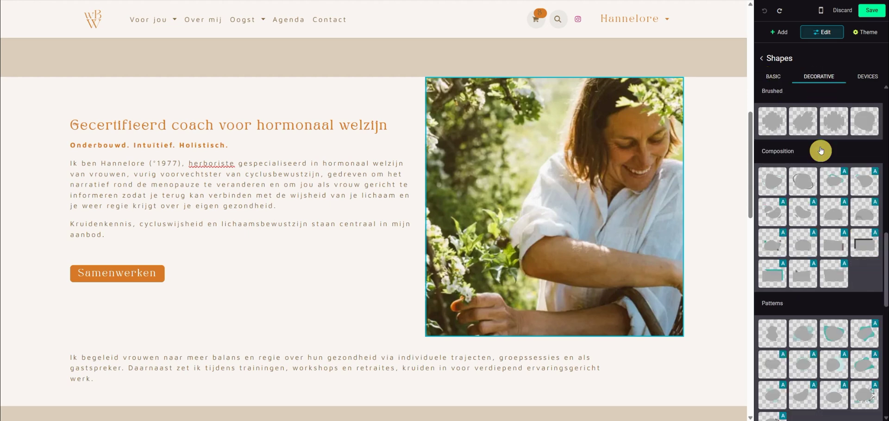
left_click(806, 213)
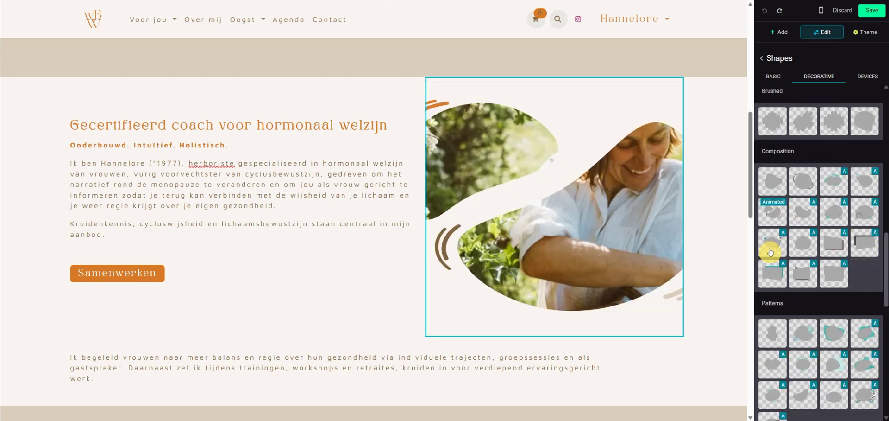
left_click(776, 343)
left_click(806, 334)
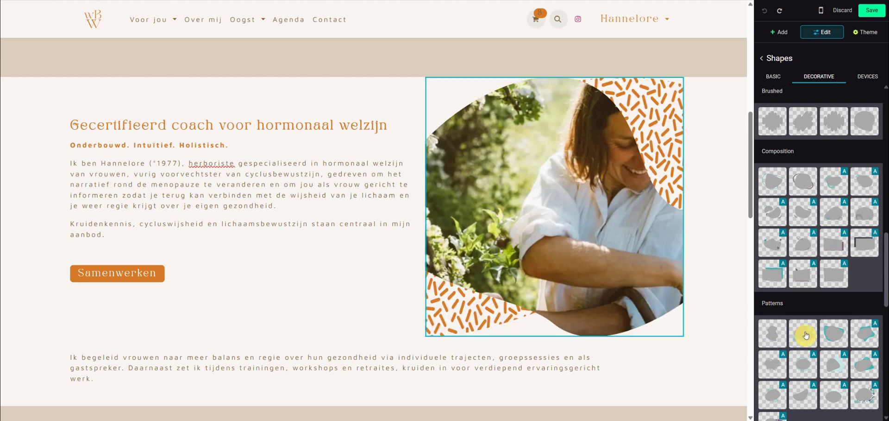
left_click(834, 334)
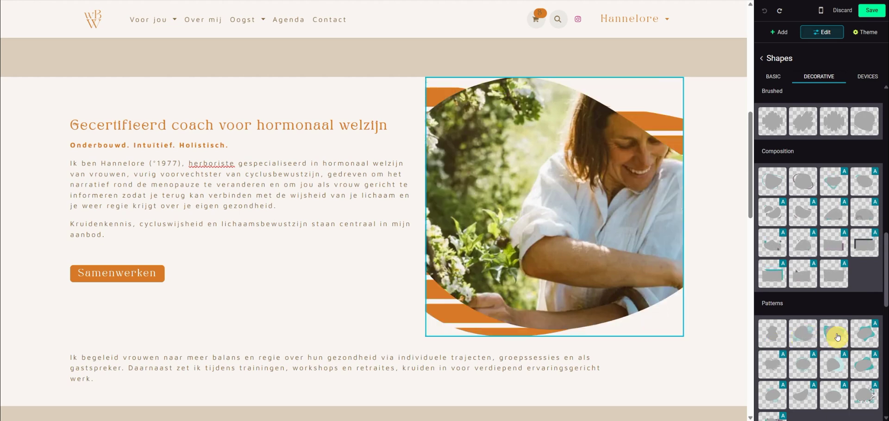
left_click(765, 59)
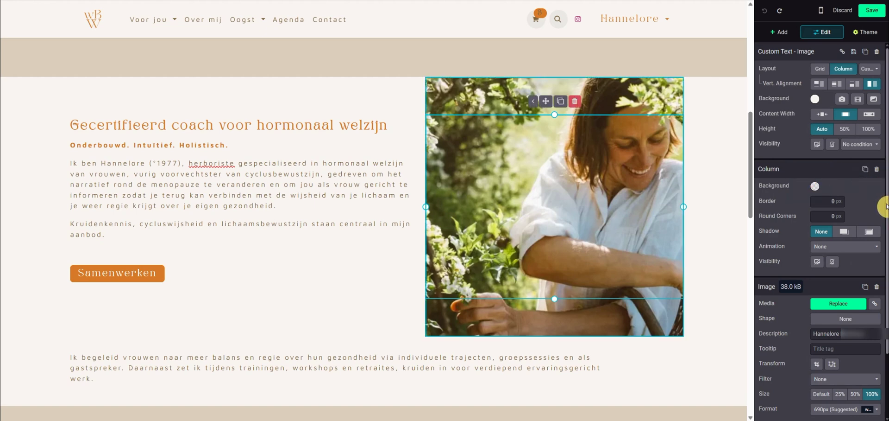
- Review the portrait photo's description and tooltip settings
left_click_drag(886, 207, 886, 297)
left_click(839, 256)
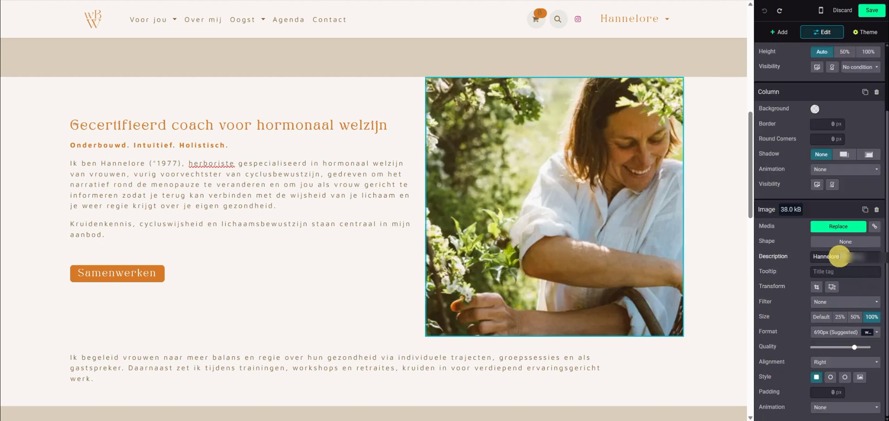
left_click(825, 273)
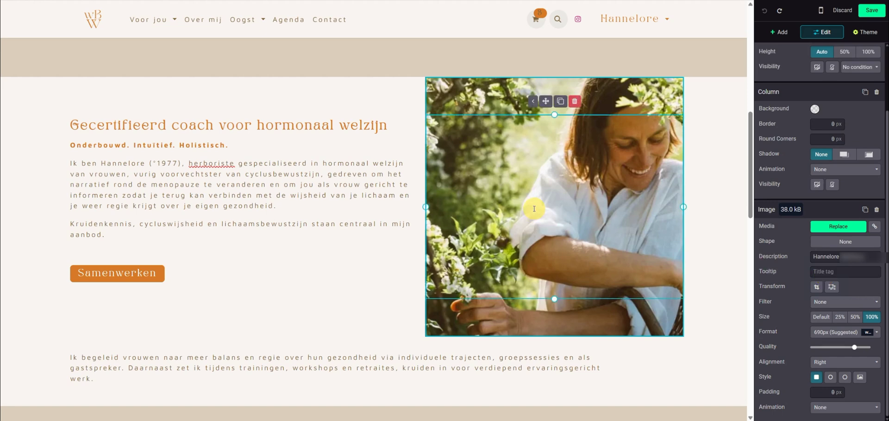
- Try cropping away the left edge of the portrait photo, and discard the crop
left_click(815, 290)
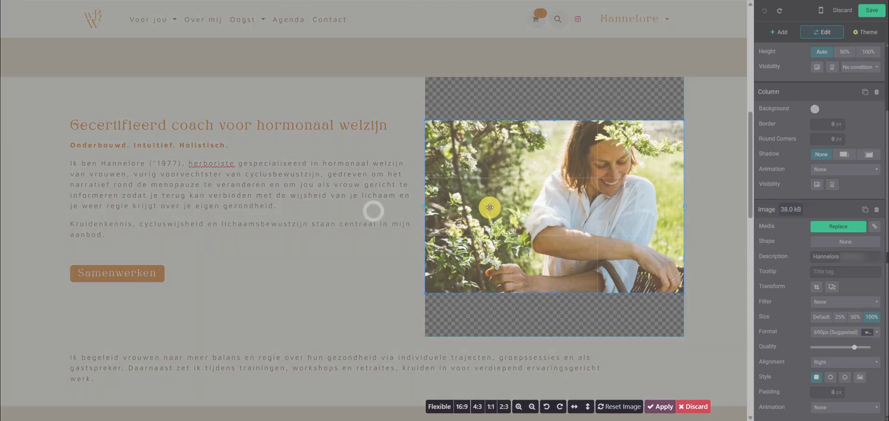
left_click_drag(426, 209, 477, 203)
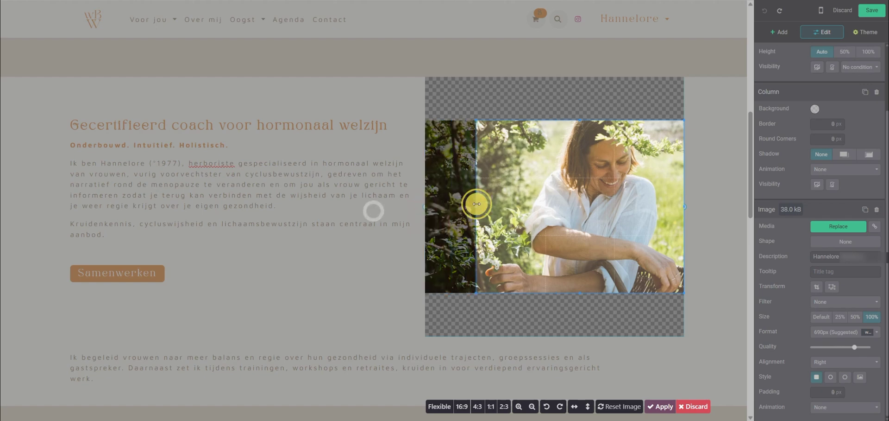
left_click(693, 407)
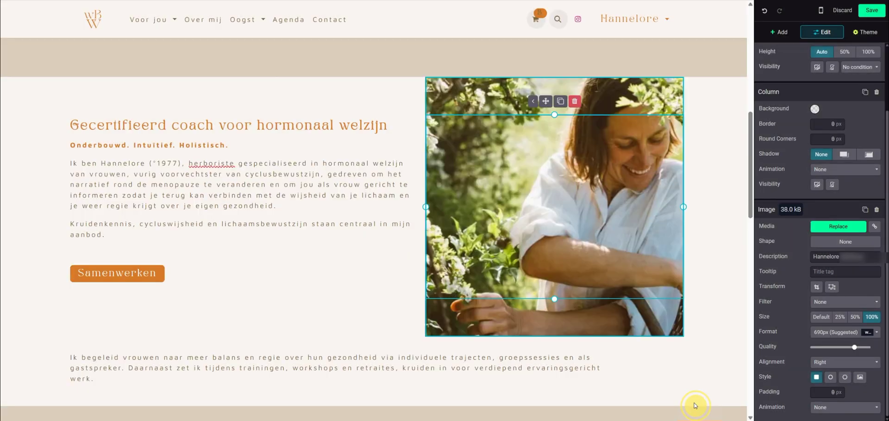
- Try transforming the portrait photo to a smaller size, and undo the transformation
left_click(832, 287)
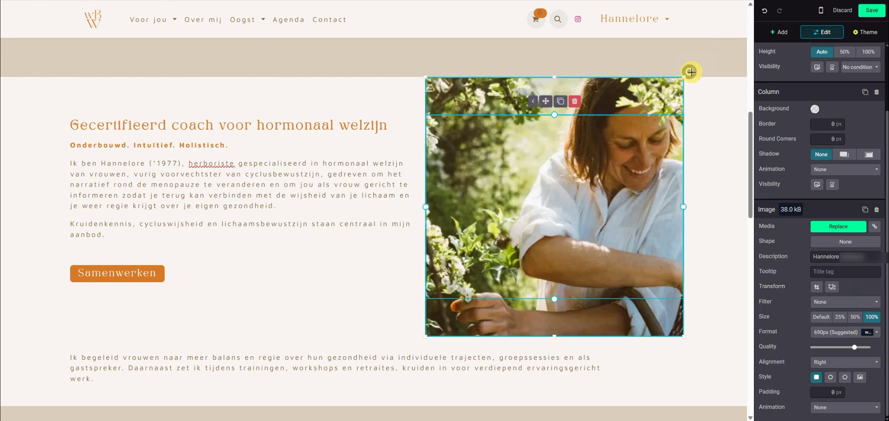
left_click_drag(685, 76, 621, 115)
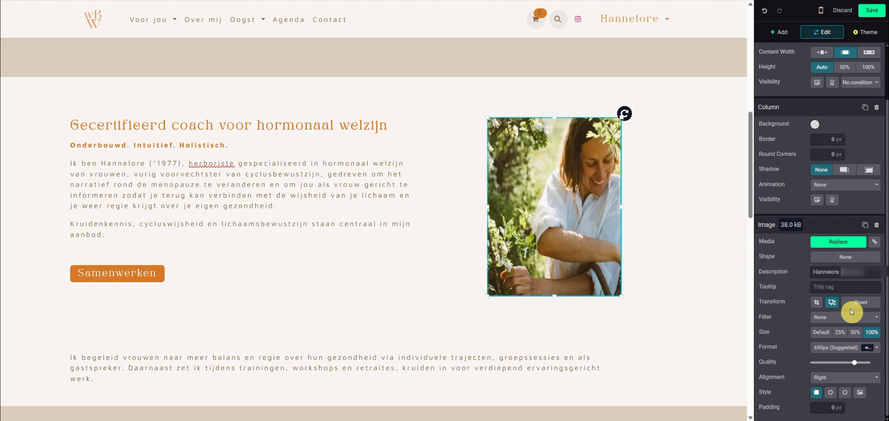
left_click(816, 304)
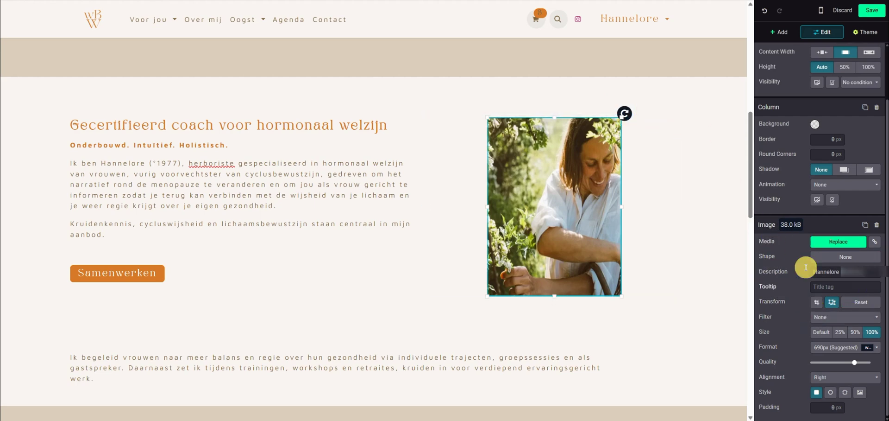
left_click(766, 12)
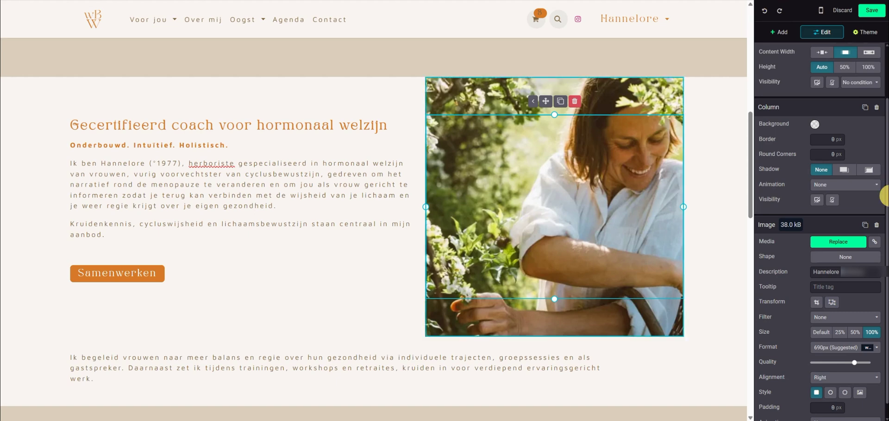
- Review the filter and format options available for the portrait photo without changing them
left_click(837, 319)
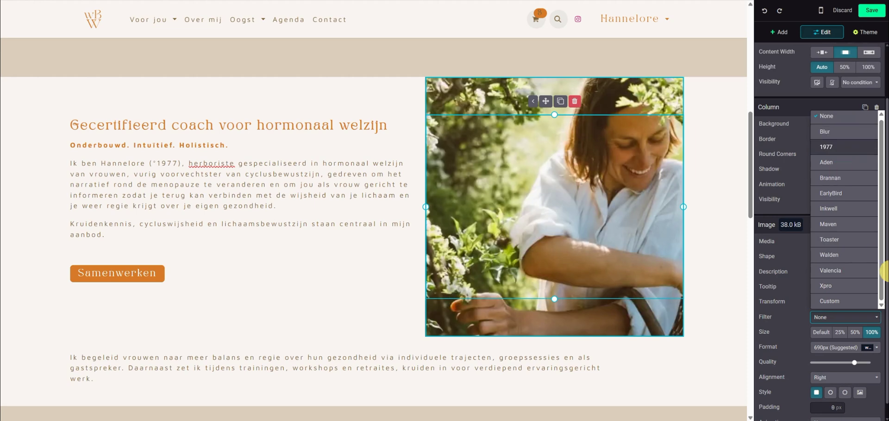
left_click(790, 300)
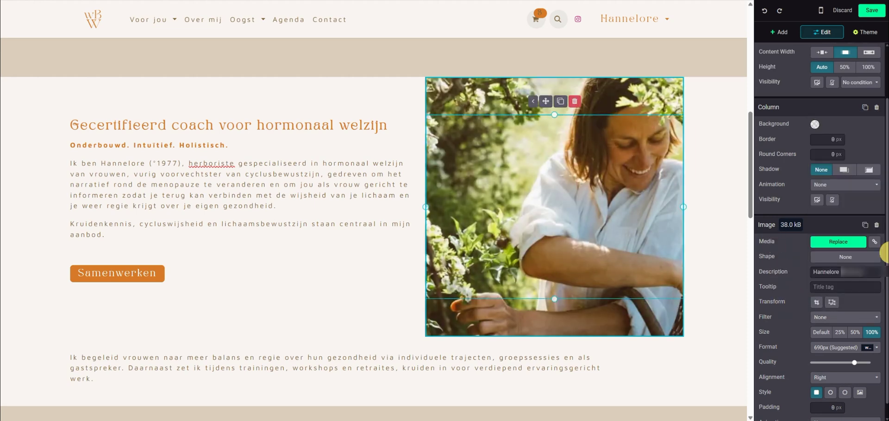
left_click(835, 348)
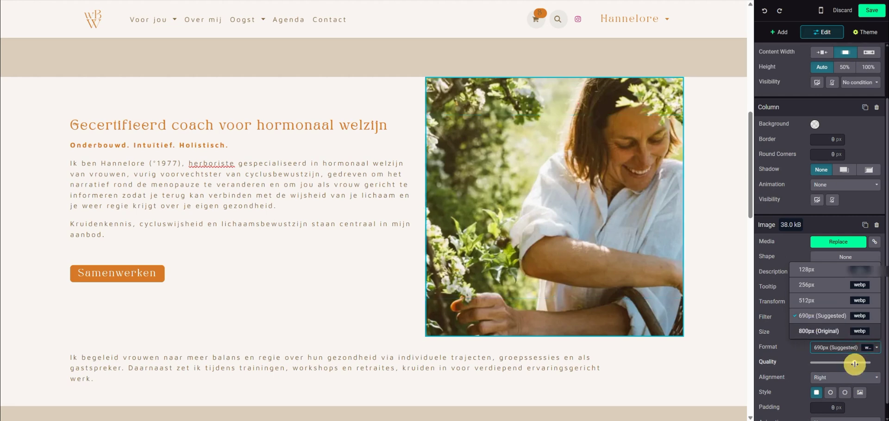
- Test low and maximum quality for the portrait photo, and settle on a fairly high quality with a file size of about 75.6 kB
left_click_drag(853, 365, 818, 362)
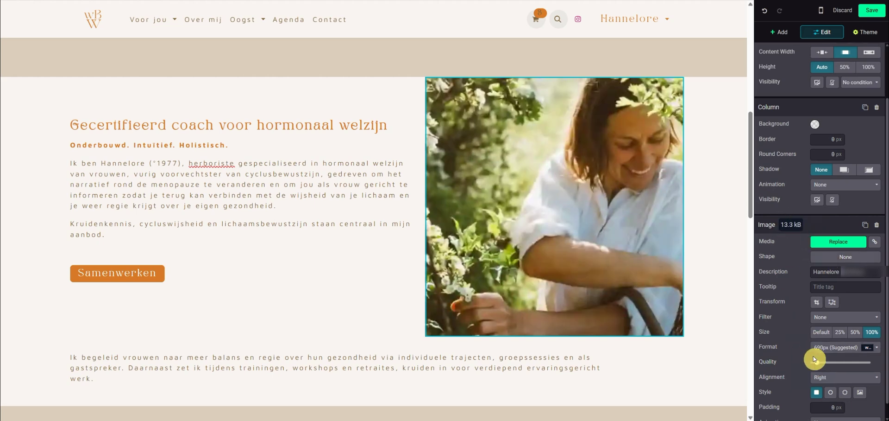
left_click_drag(818, 364, 869, 362)
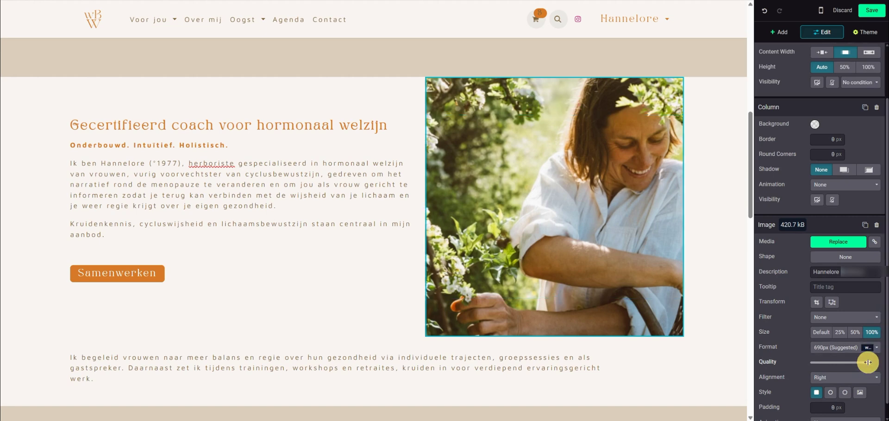
left_click(851, 366)
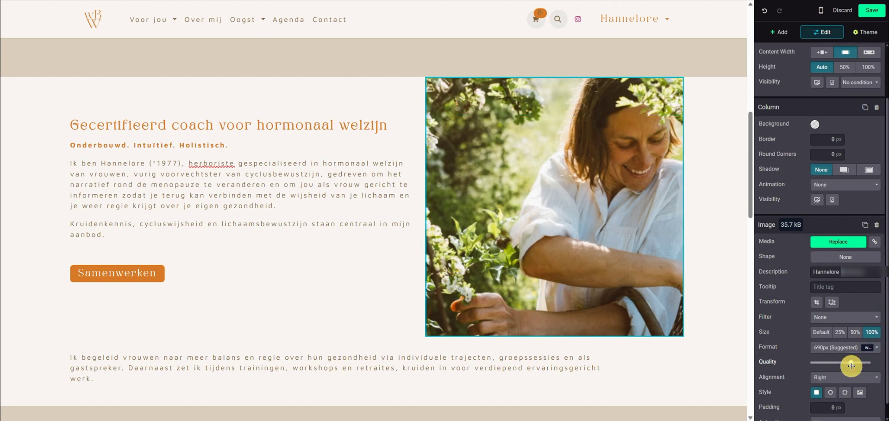
left_click(856, 365)
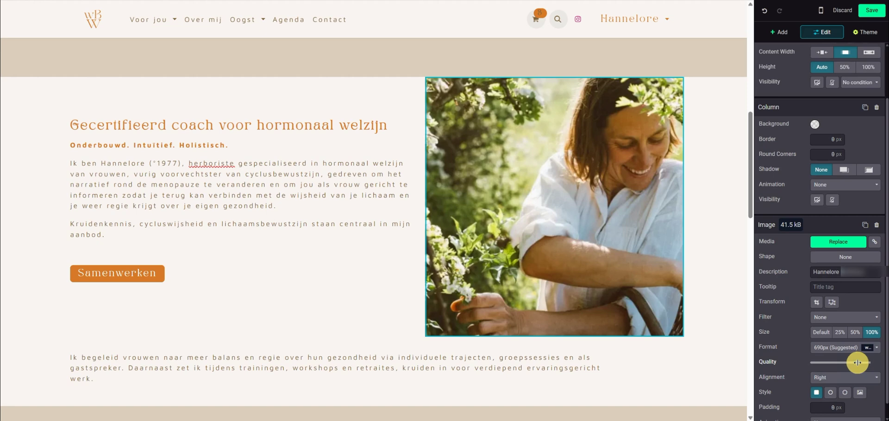
left_click_drag(858, 361, 863, 362)
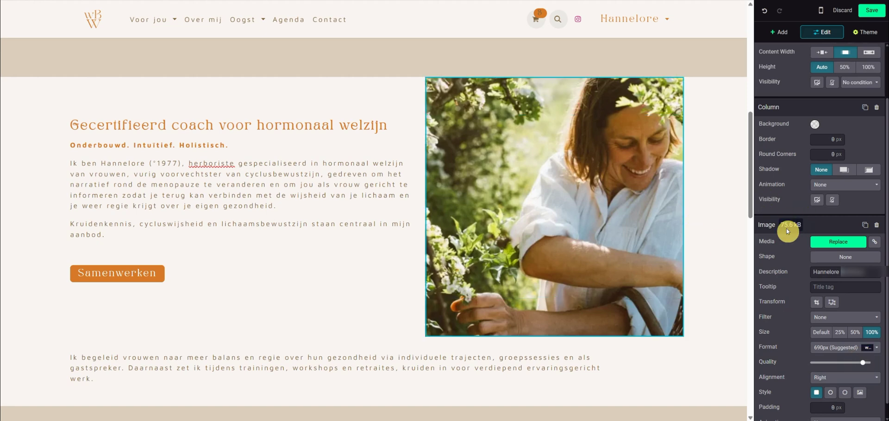
- Set the portrait photo's animation to On Scroll
left_click(885, 261)
scroll(885, 261, "down", 1)
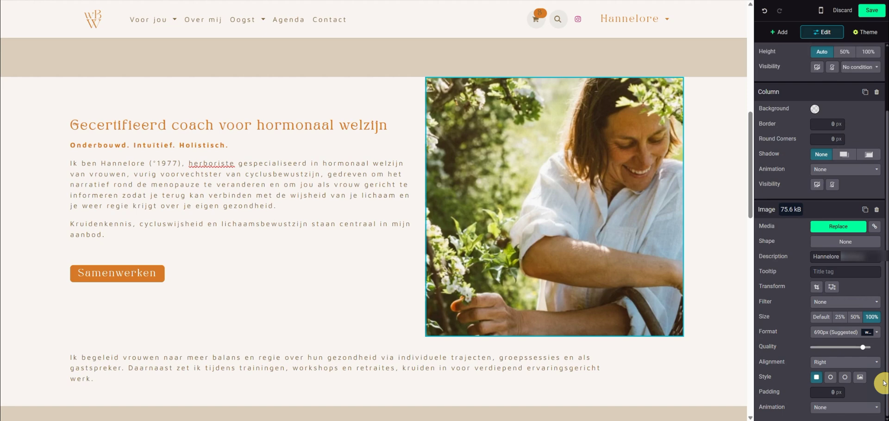
left_click(844, 408)
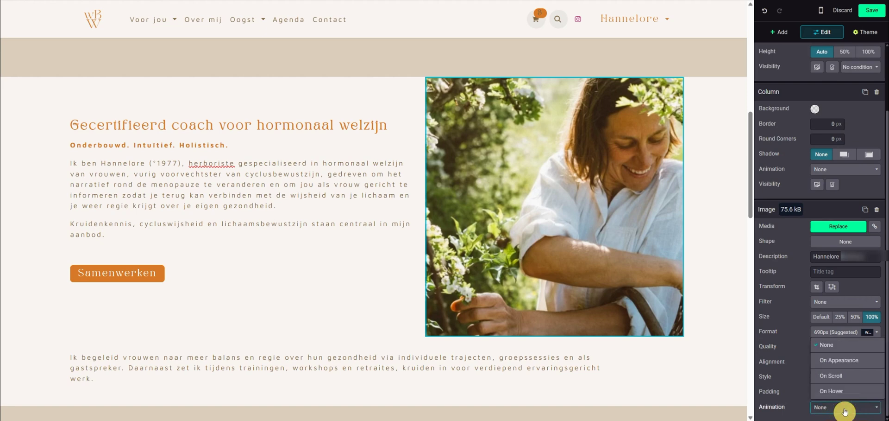
left_click(845, 408)
left_click(844, 407)
left_click(842, 377)
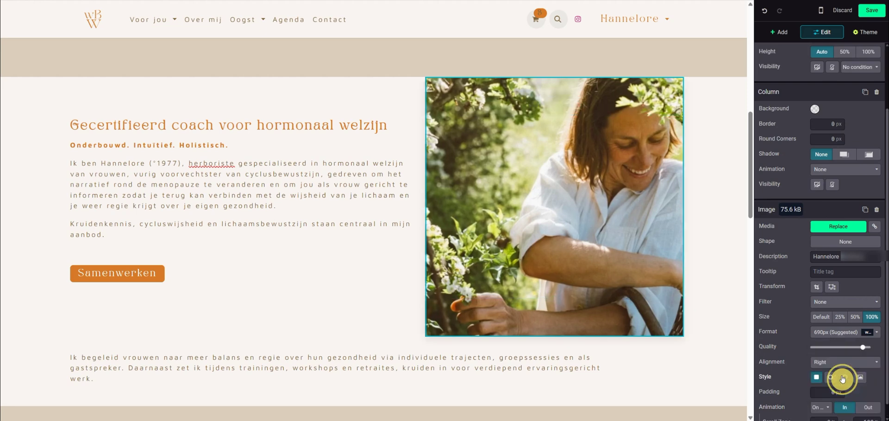
- Review the effects available for the photo's scroll animation, keeping the Fade effect
scroll(885, 293, "down", 1)
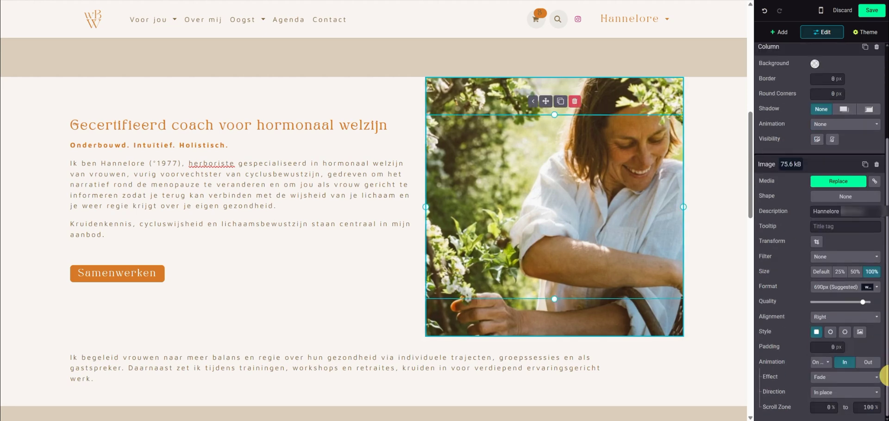
left_click(837, 378)
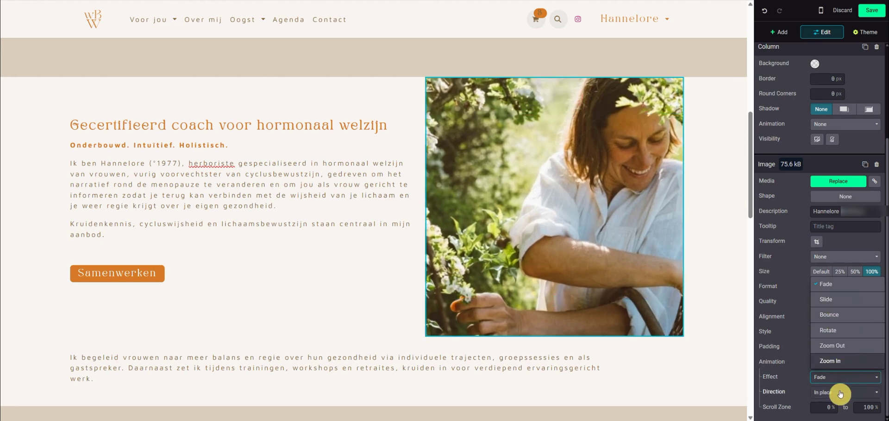
left_click(800, 271)
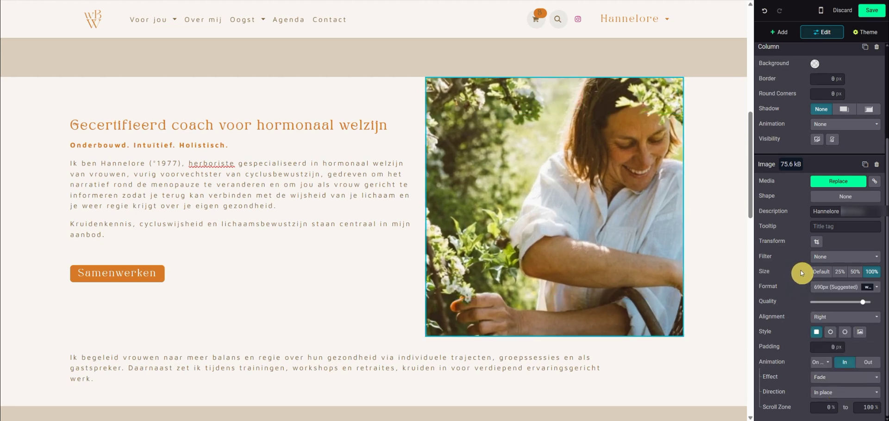
- Select the Samenwerken button and review its animation options
left_click(160, 279)
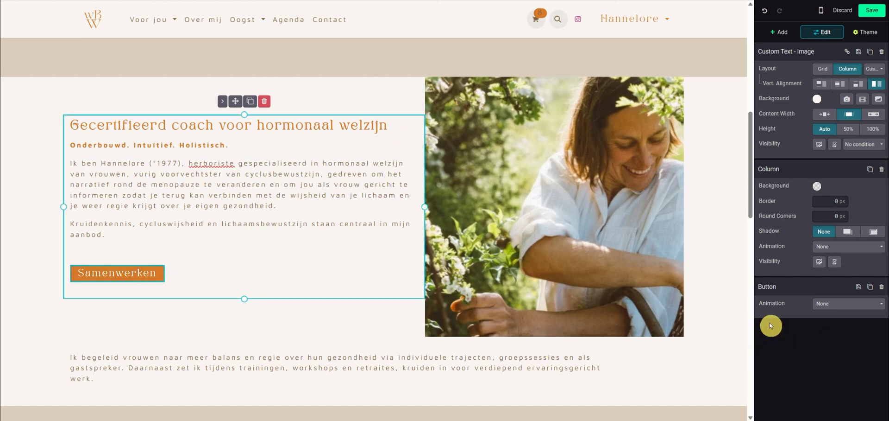
left_click(854, 306)
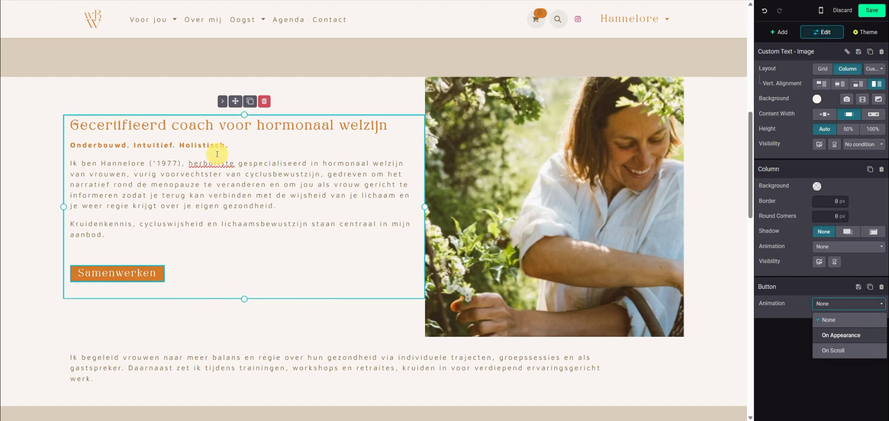
- Insert the text 'change this text' before 'Onderbouwd' in the subheading of the coach section
left_click(145, 144)
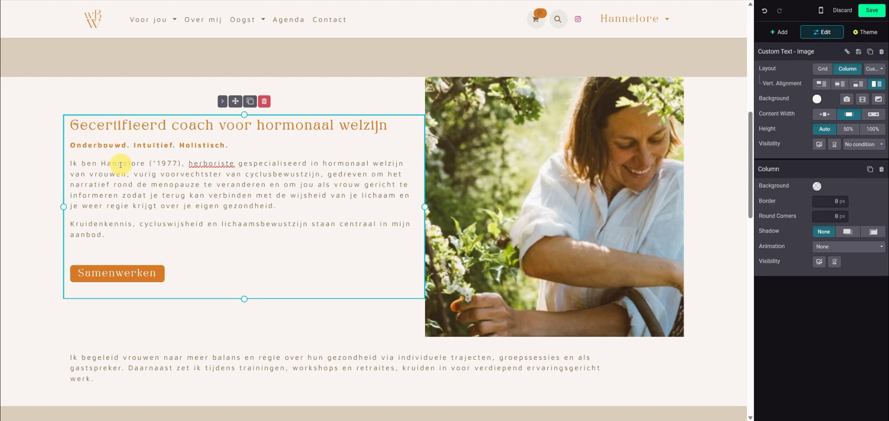
type("change ")
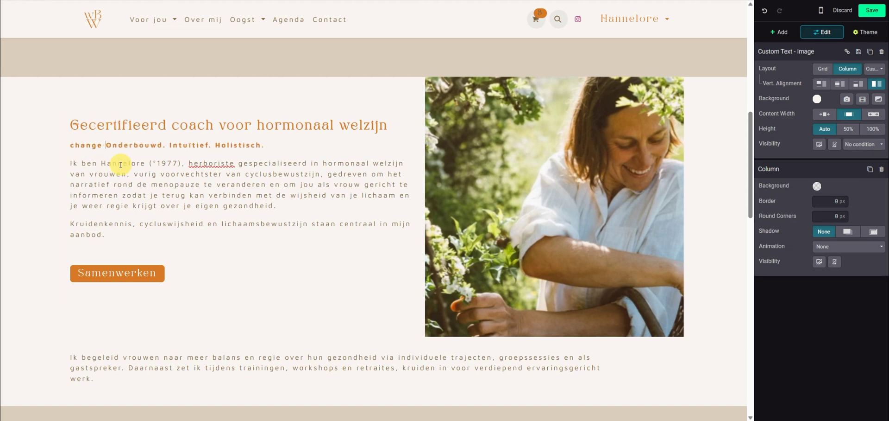
type("this tex")
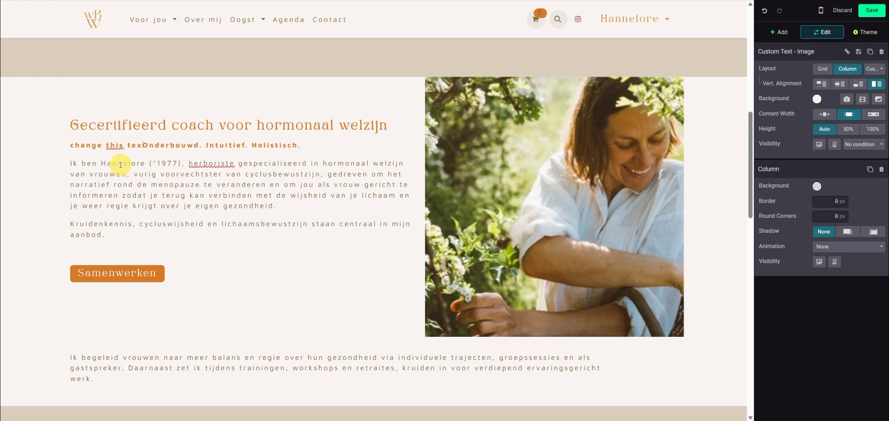
type("t")
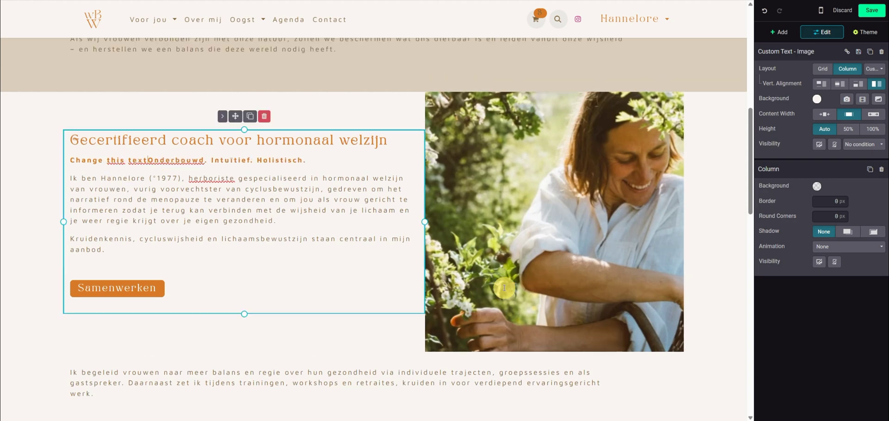
- Discard all unsaved homepage edits and open the list of website pages
left_click(843, 10)
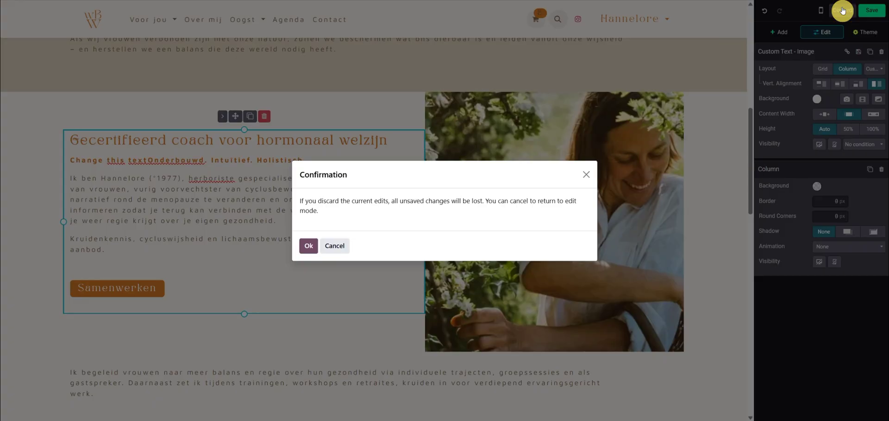
left_click(309, 246)
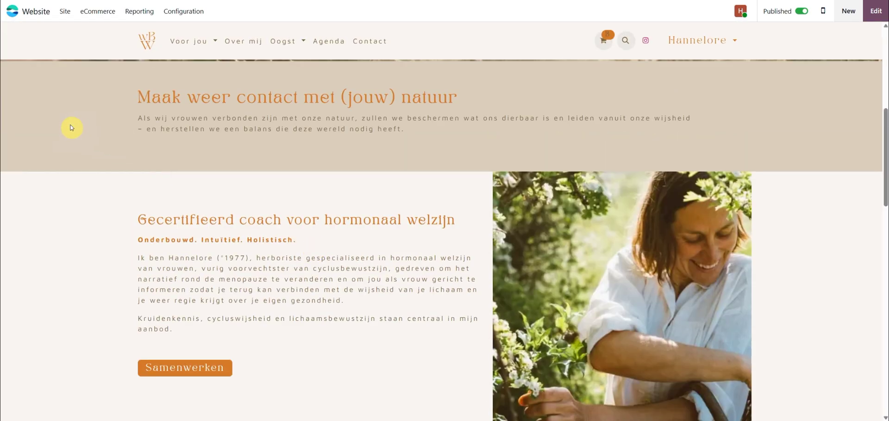
left_click(66, 15)
left_click(79, 70)
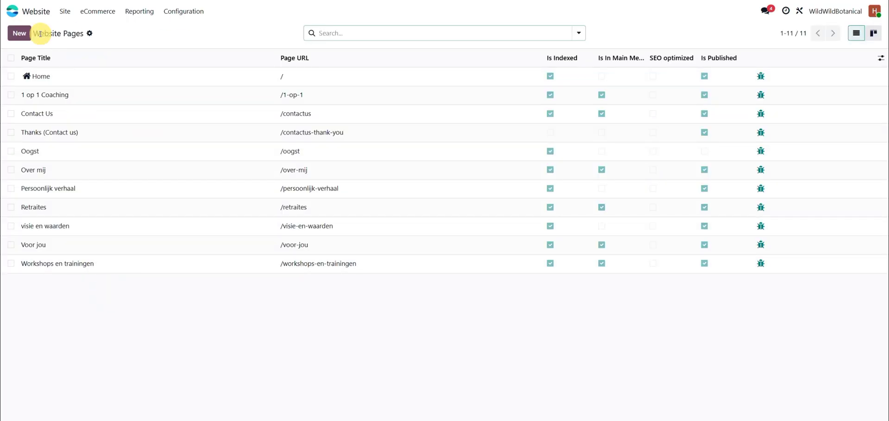
- Start a new page and examine the templates in the categories Basis, Over, Landingpagina's, Gallerij, Diensten, Pakketprijzen, Team and Aangepast
left_click(19, 34)
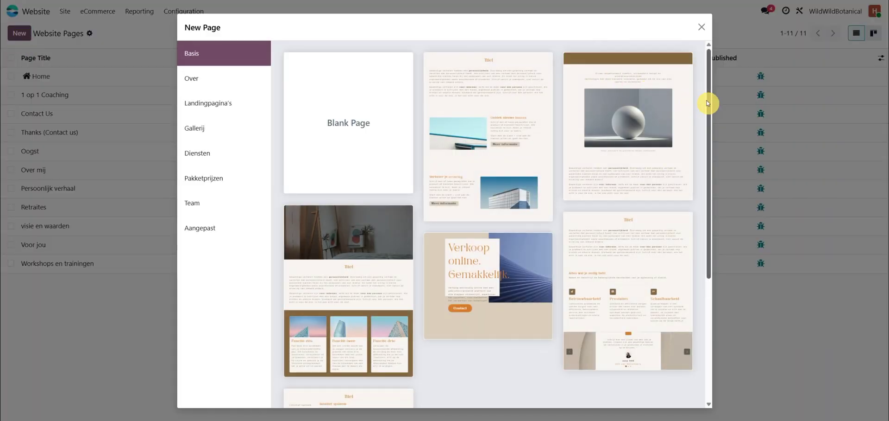
left_click_drag(708, 103, 703, 213)
scroll(314, 111, "up", 5)
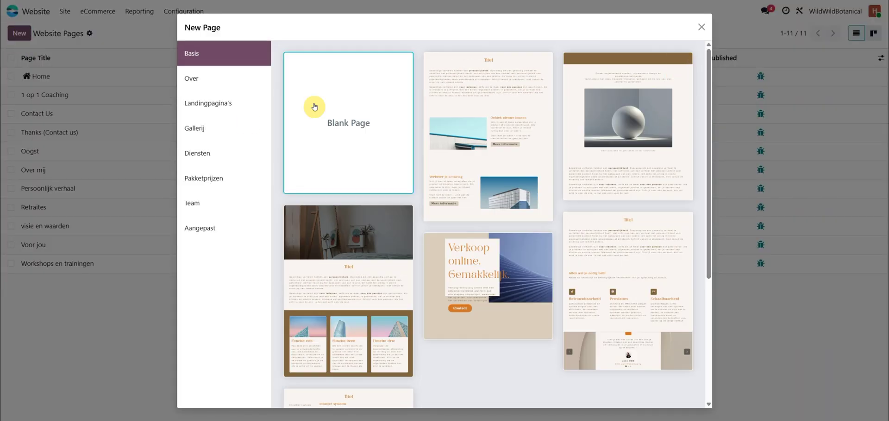
left_click(206, 79)
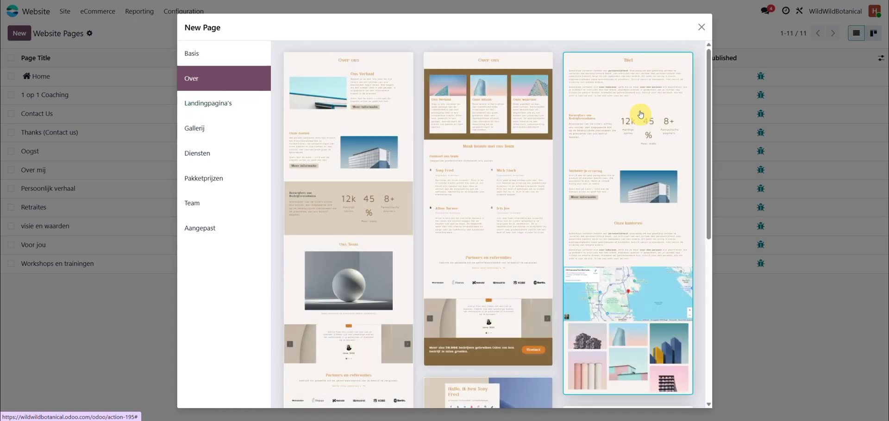
left_click(222, 107)
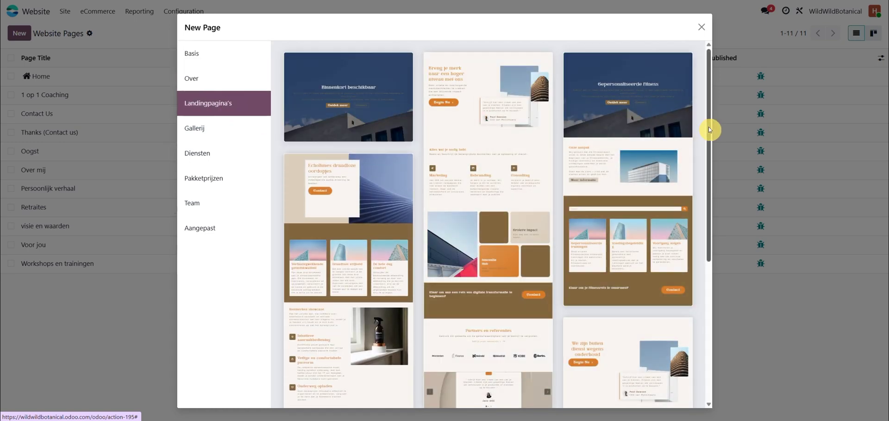
left_click_drag(708, 127, 712, 242)
left_click(210, 128)
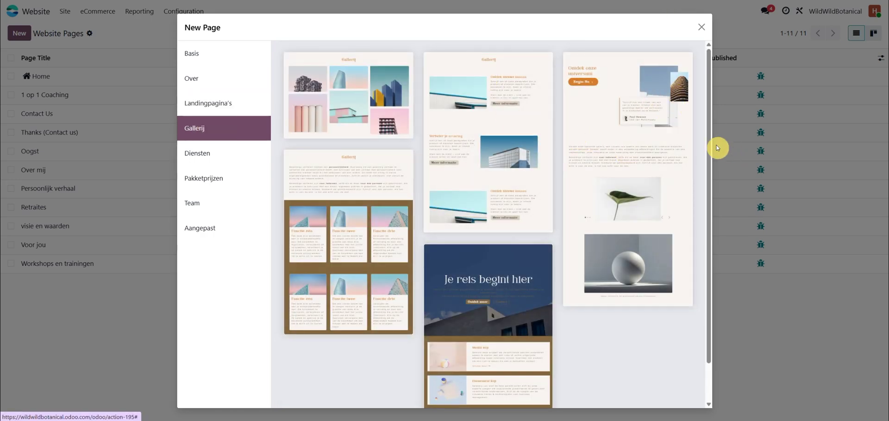
left_click_drag(708, 142, 709, 284)
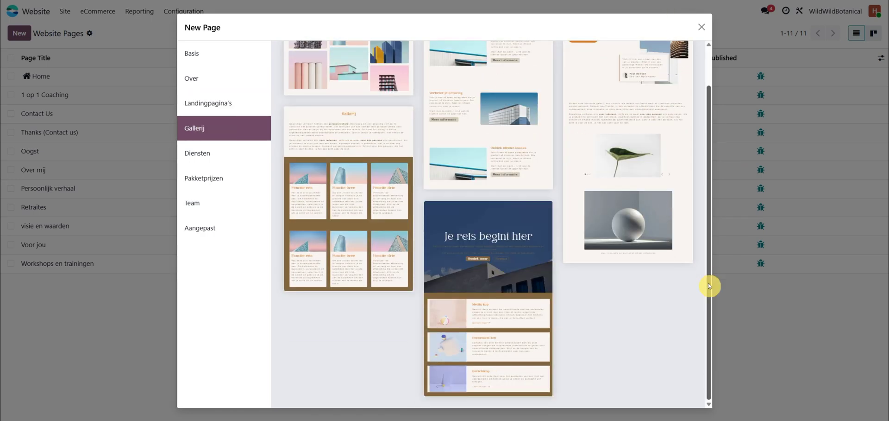
left_click(201, 162)
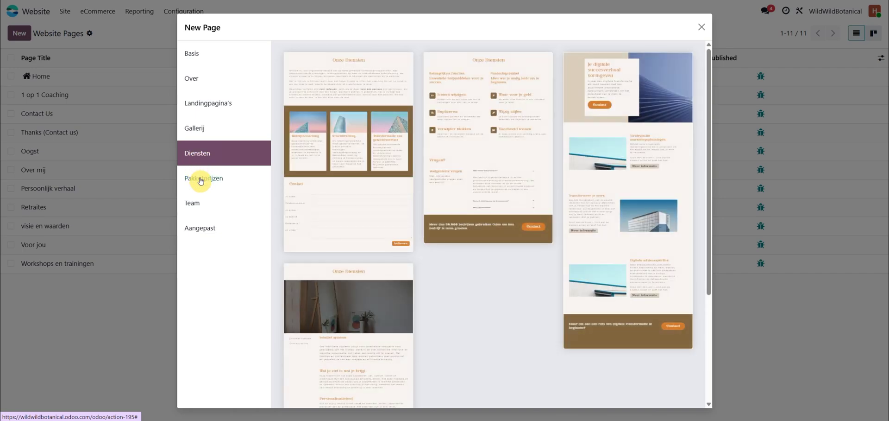
left_click(201, 181)
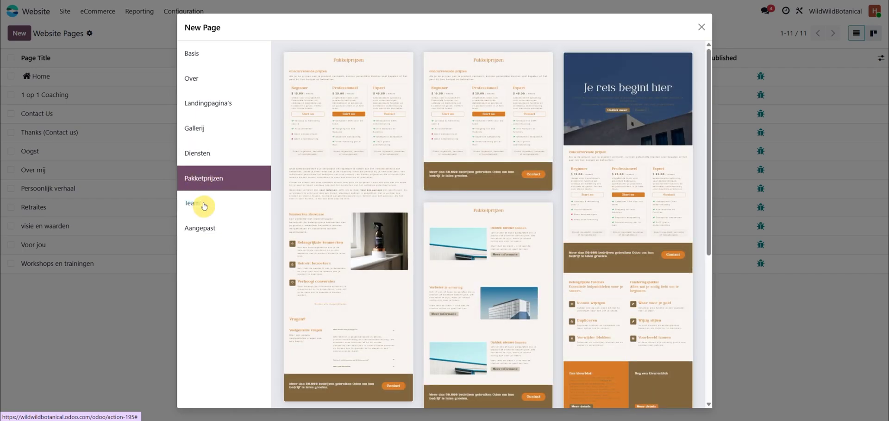
left_click(203, 205)
left_click(206, 226)
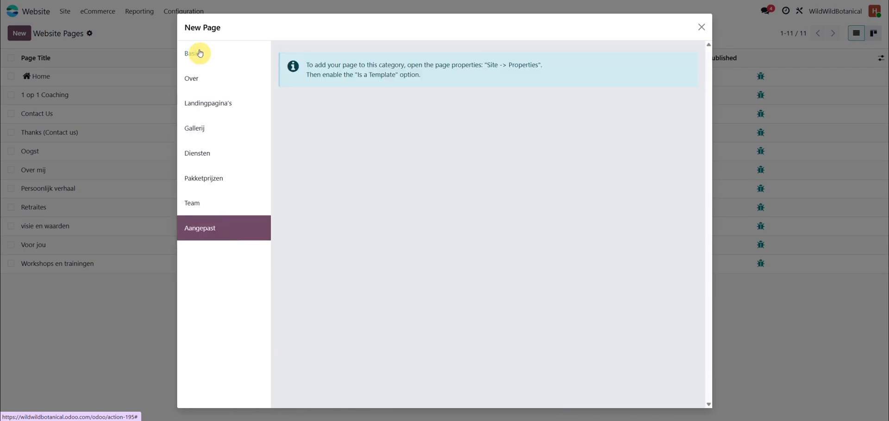
- Create a page titled 'test' from the Basis category's Blank Page template, without adding it to the menu
left_click(200, 53)
left_click(344, 107)
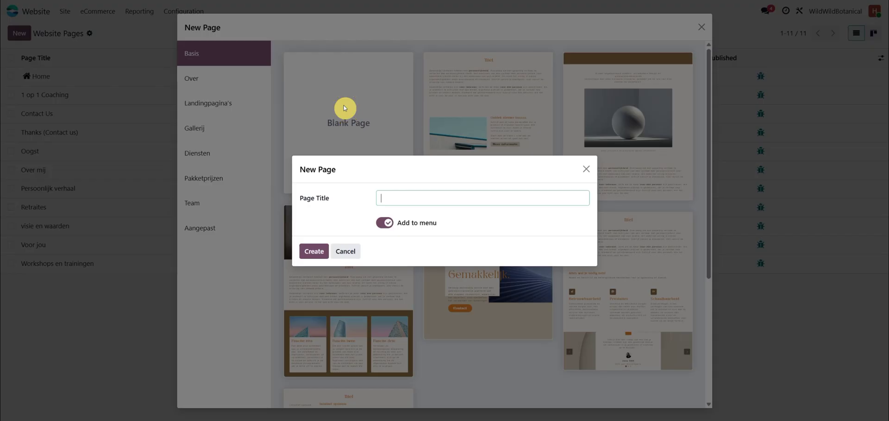
left_click(344, 108)
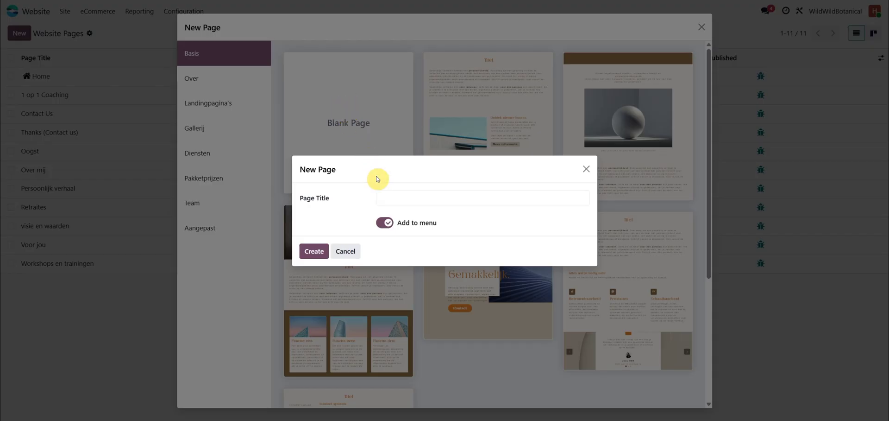
left_click(401, 200)
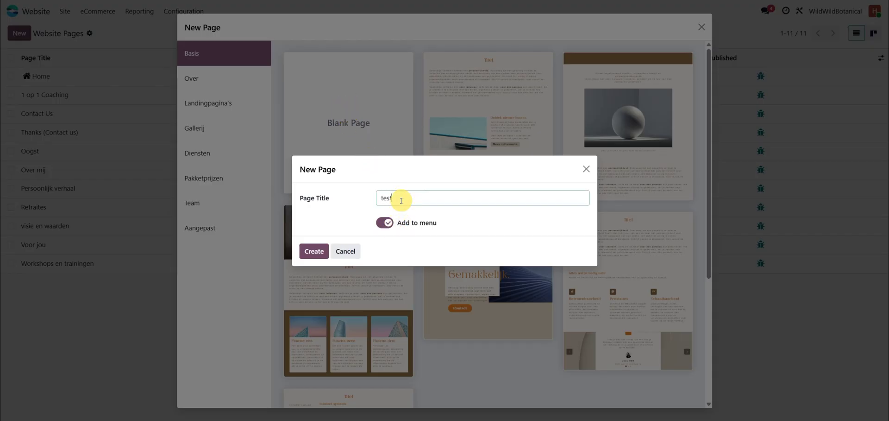
left_click(384, 222)
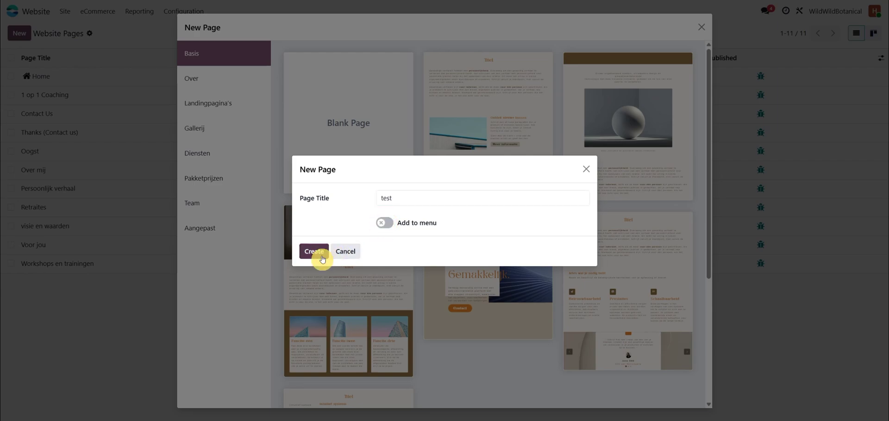
left_click(323, 256)
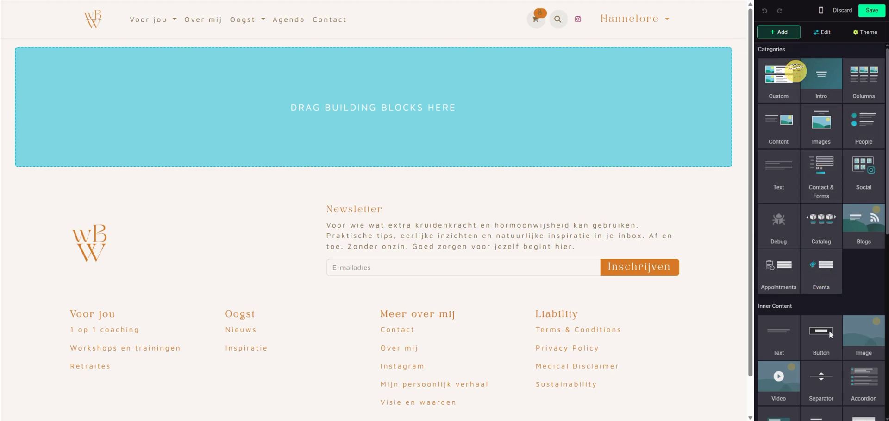
- Open the building block library and examine the Intro, Columns, Content and Images blocks
left_click(811, 75)
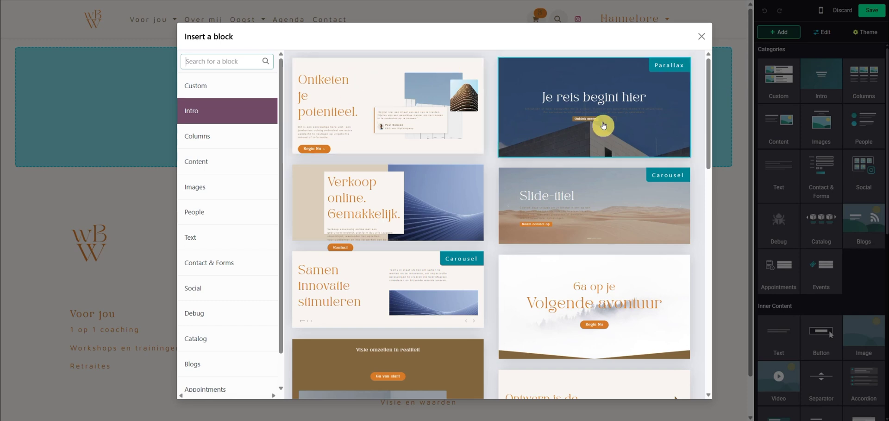
left_click_drag(709, 124, 662, 80)
left_click(254, 139)
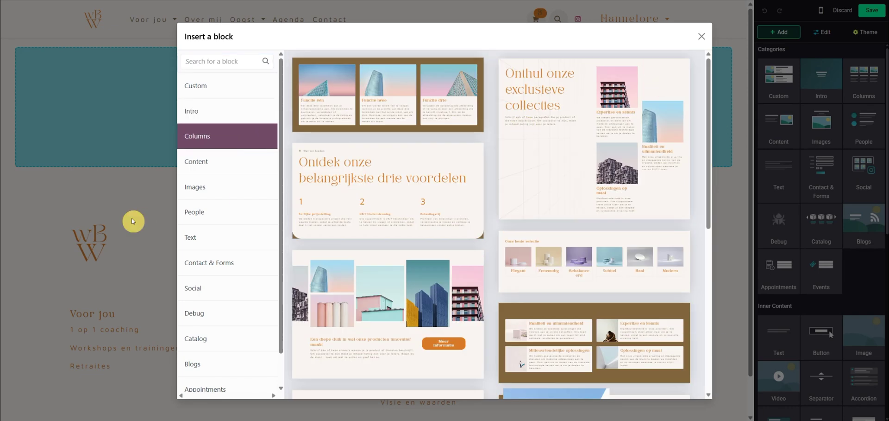
left_click(190, 168)
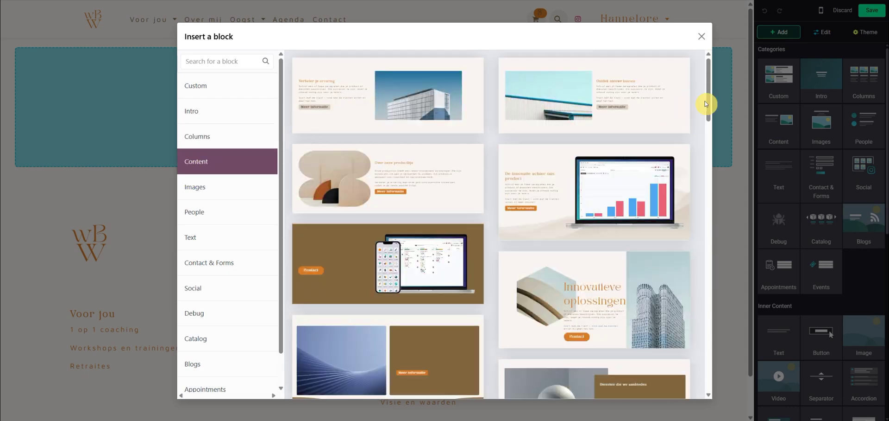
left_click_drag(710, 101, 602, 109)
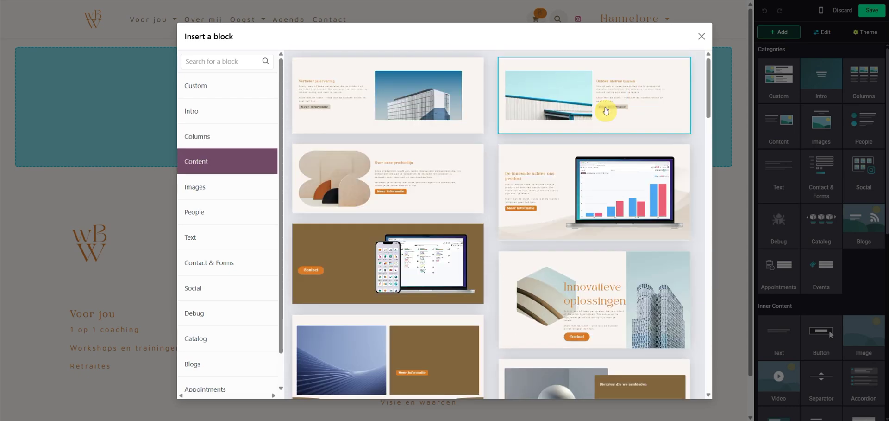
left_click(233, 189)
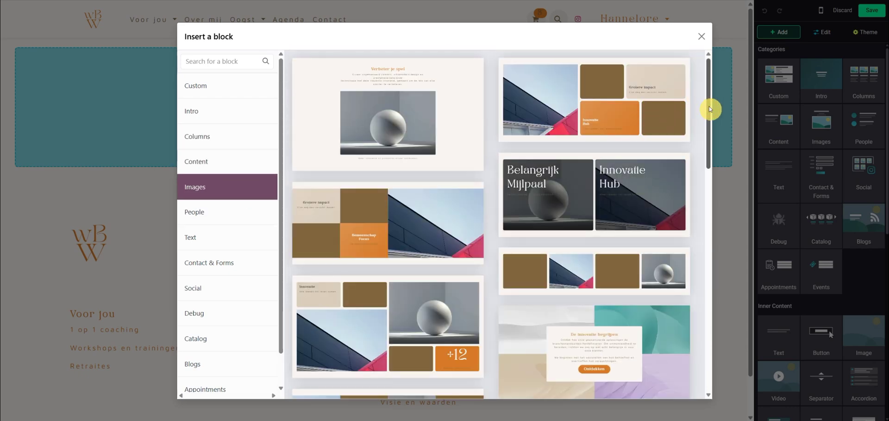
mouse_move(710, 107)
left_mouse_down()
mouse_move(711, 386)
mouse_move(665, 110)
mouse_move(704, 223)
mouse_move(694, 308)
mouse_move(704, 102)
left_mouse_up()
- Examine the People, Text, Contact & Forms, Social, Catalog, Blogs, Appointments and Events building blocks
left_click(215, 221)
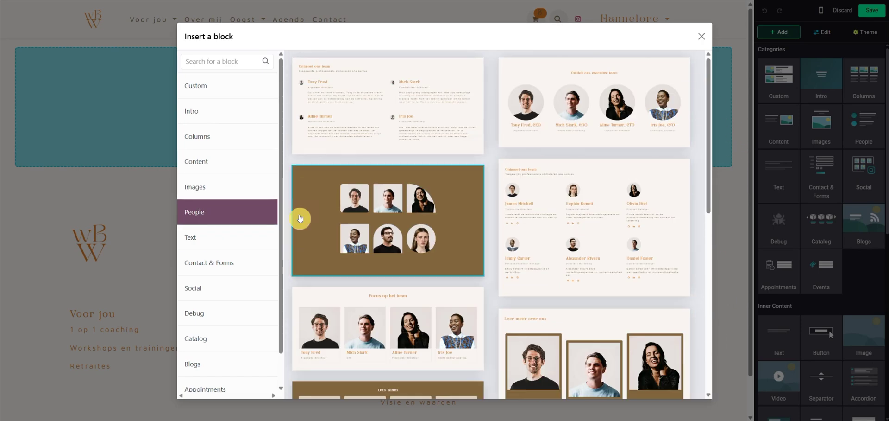
left_click(213, 237)
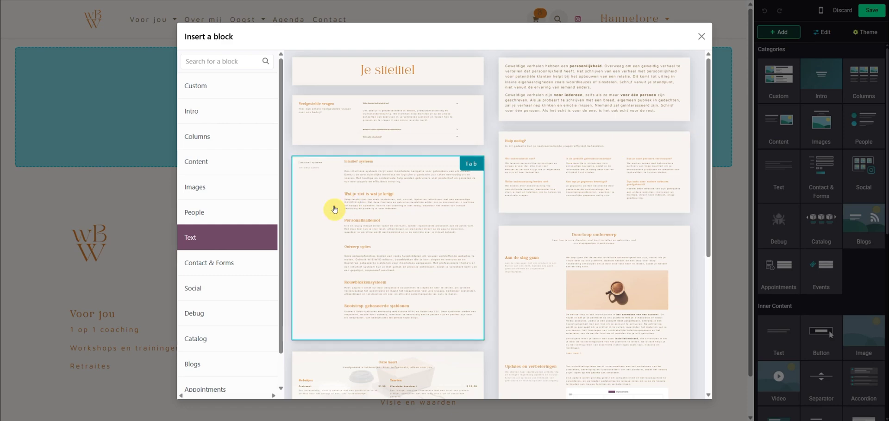
left_click(237, 262)
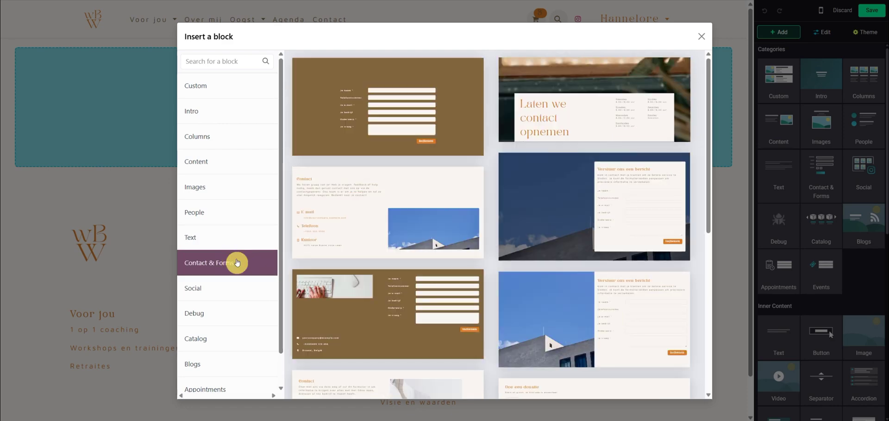
left_click(226, 294)
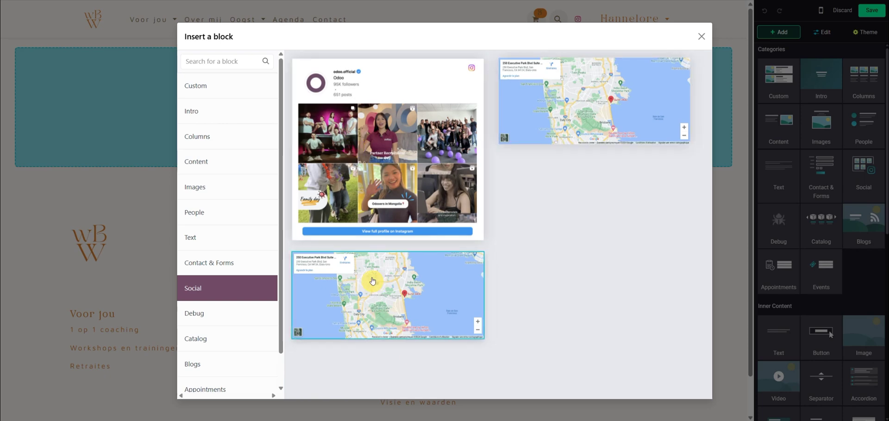
scroll(269, 361, "down", 1)
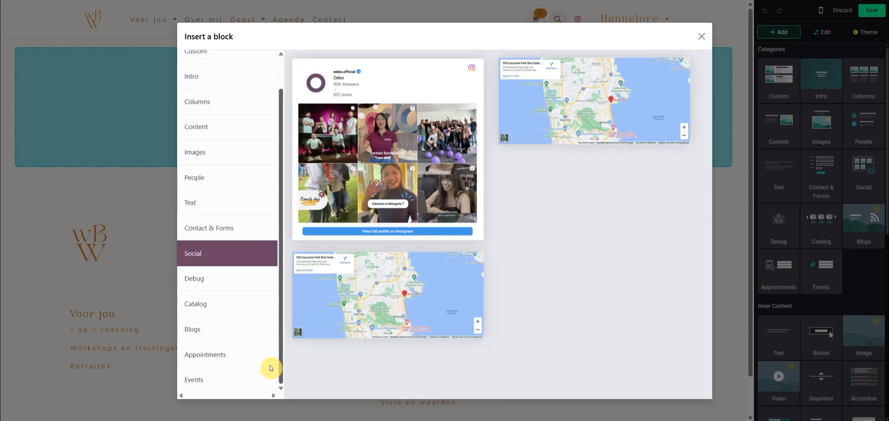
left_click(207, 314)
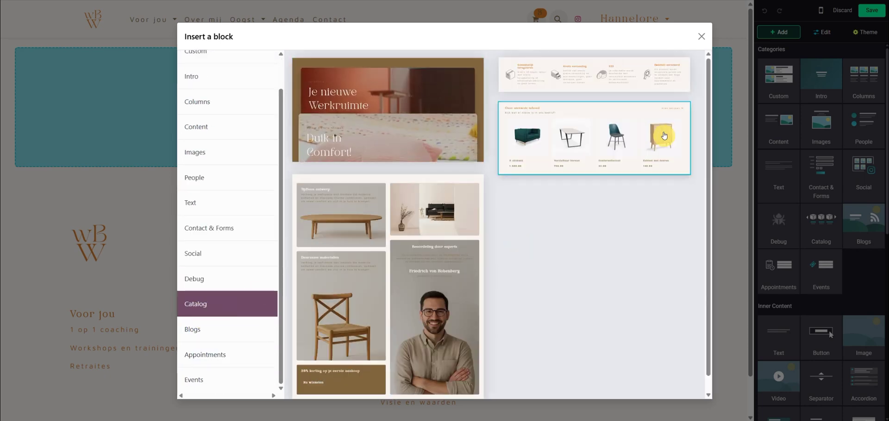
left_click(226, 330)
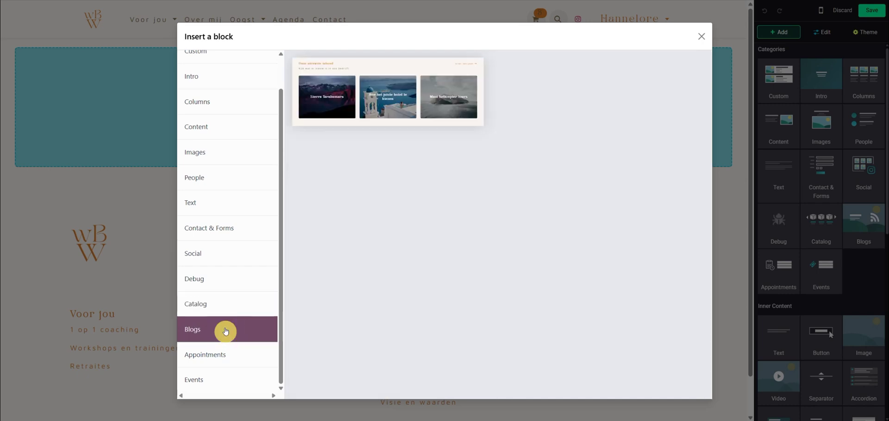
left_click(226, 353)
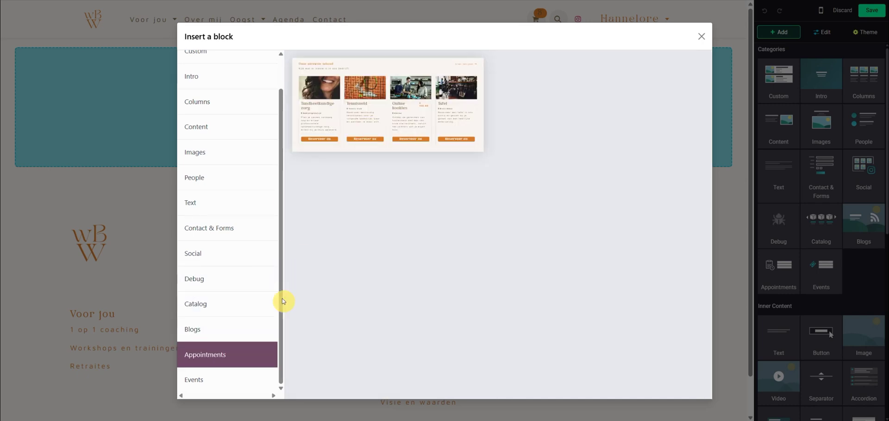
left_click(215, 381)
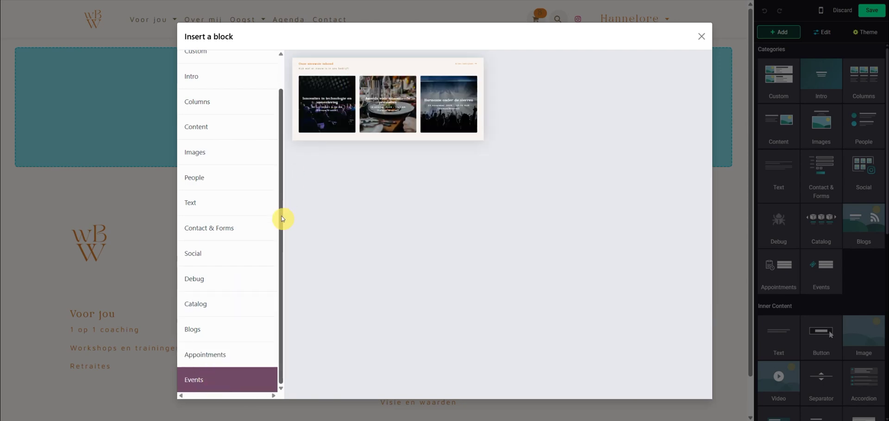
- Insert the 'Ontdek onze belangrijkste drie voordelen' block from the Columns category into the page
left_click_drag(282, 219, 280, 100)
left_click(225, 142)
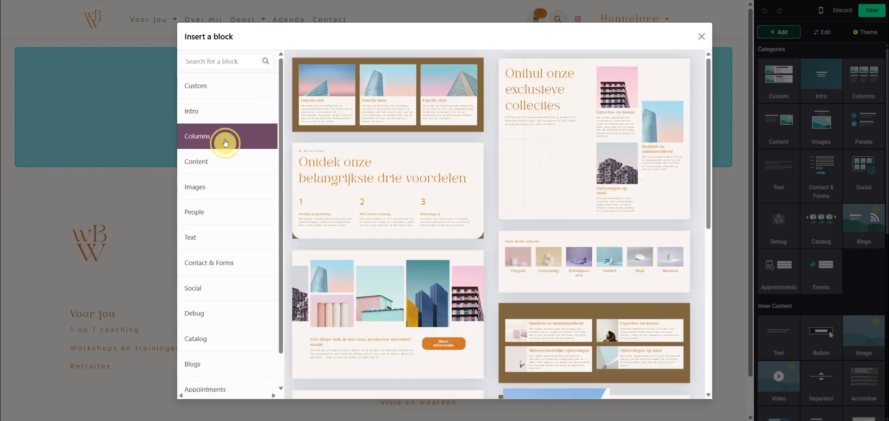
left_click(384, 182)
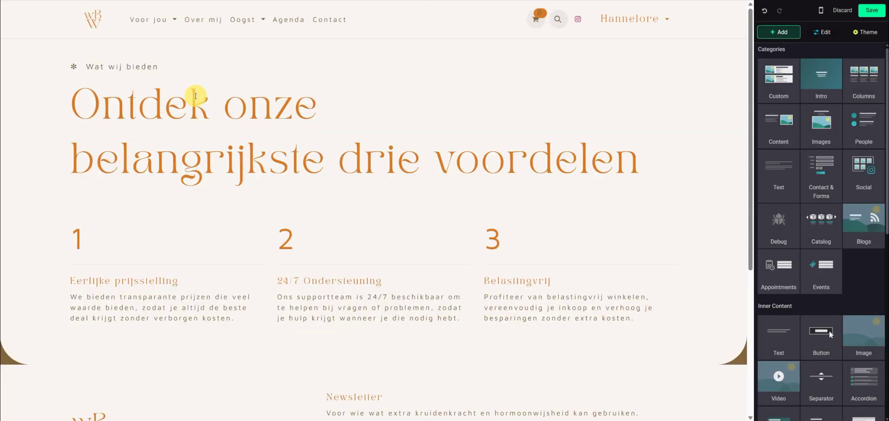
- Replace the first letter of the block's main heading with 'Typ the text'
right_click(76, 99)
left_click(87, 97)
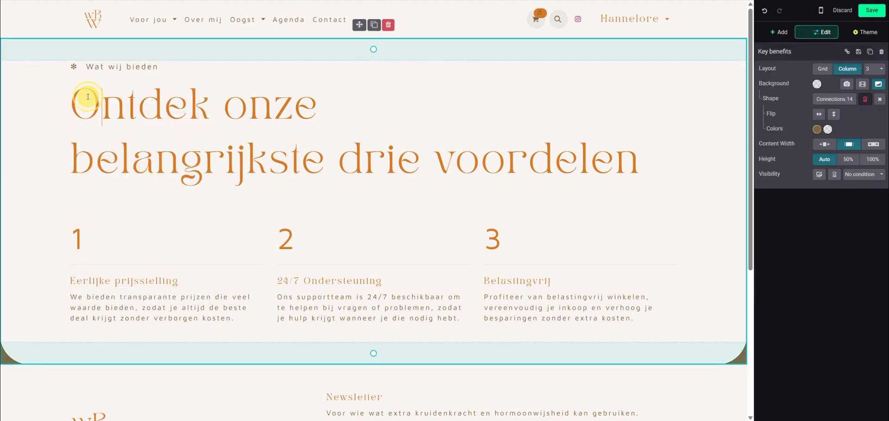
key("BackSpace")
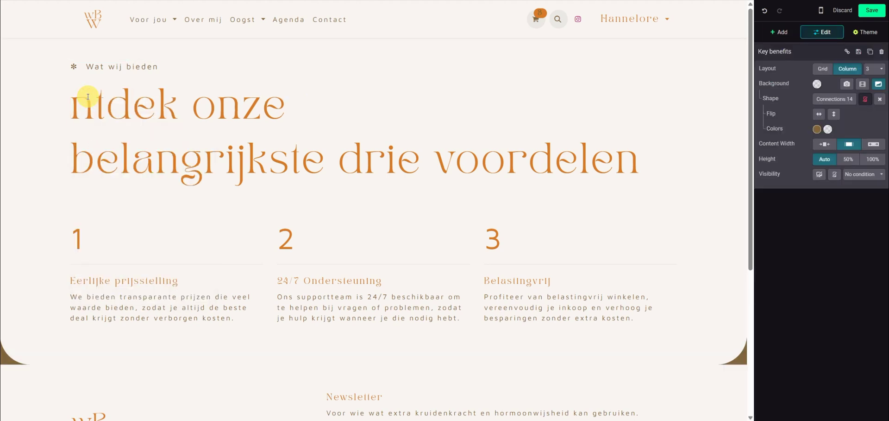
type("Typ the te")
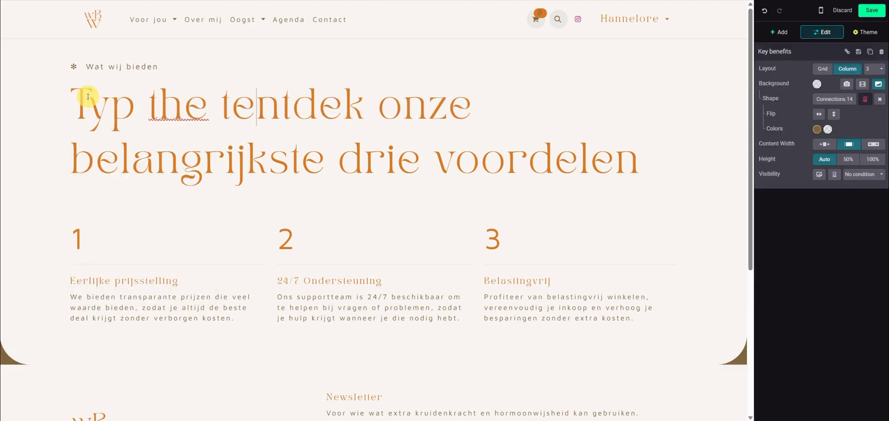
type("xt")
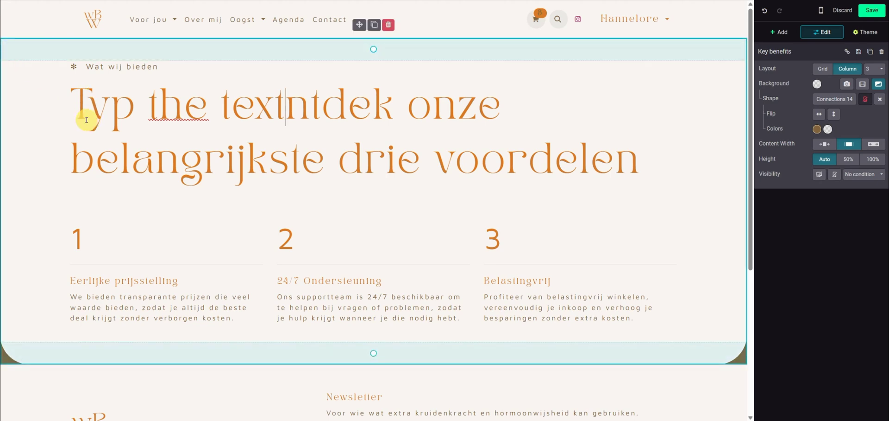
- Change the style of the main heading starting with 'Typ the text' to Header 3
left_click_drag(73, 108, 286, 125)
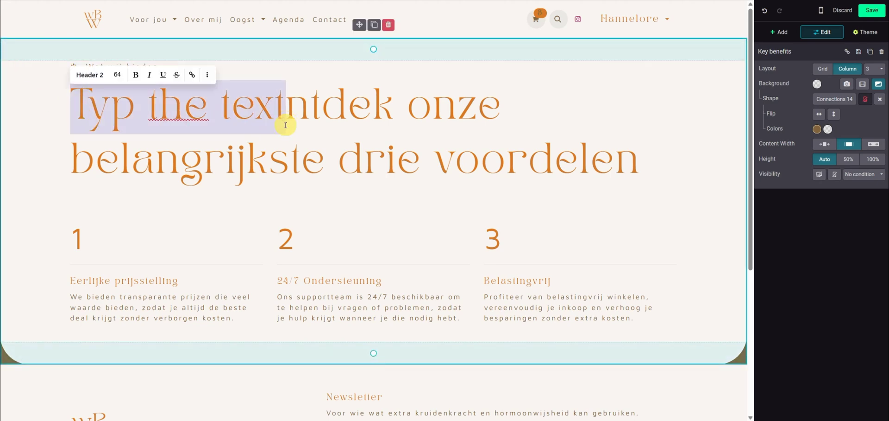
left_click(102, 81)
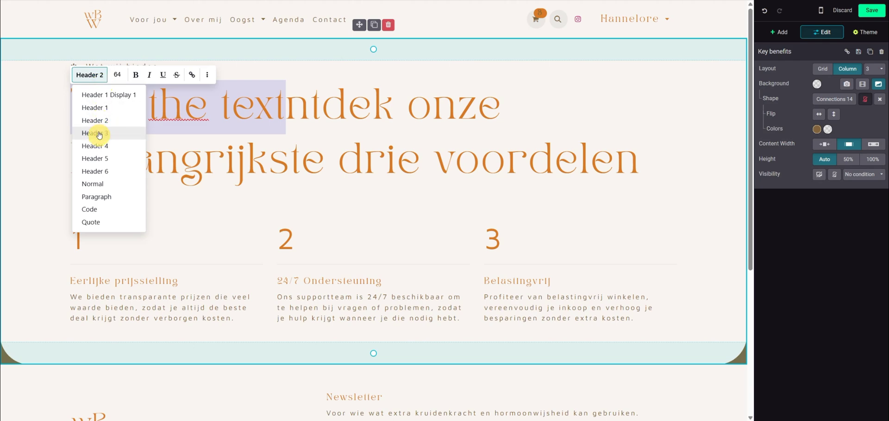
left_click(95, 133)
- Set the font size of the words 'Typ the text' to 25
left_click(121, 74)
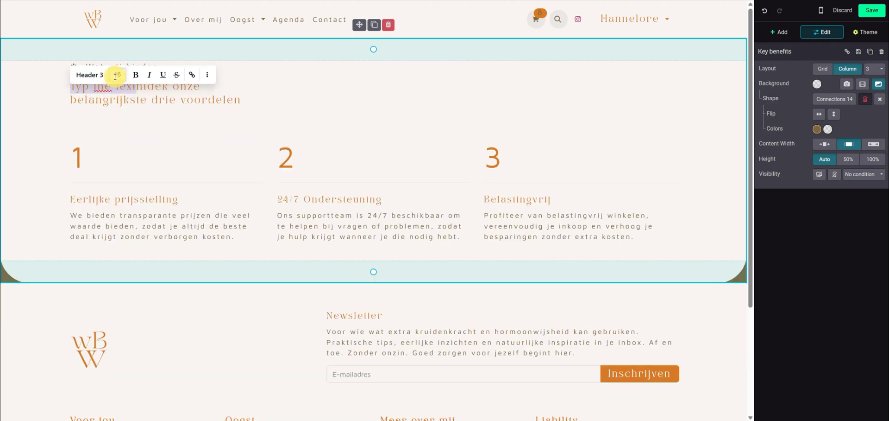
left_click(115, 75)
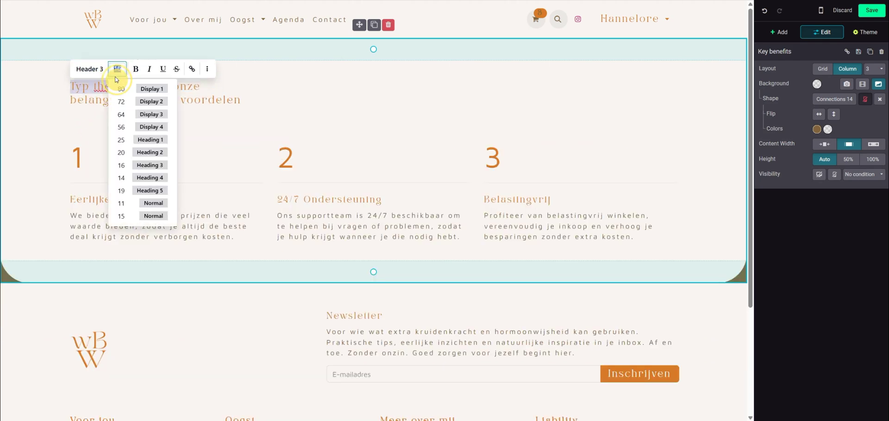
left_click(153, 139)
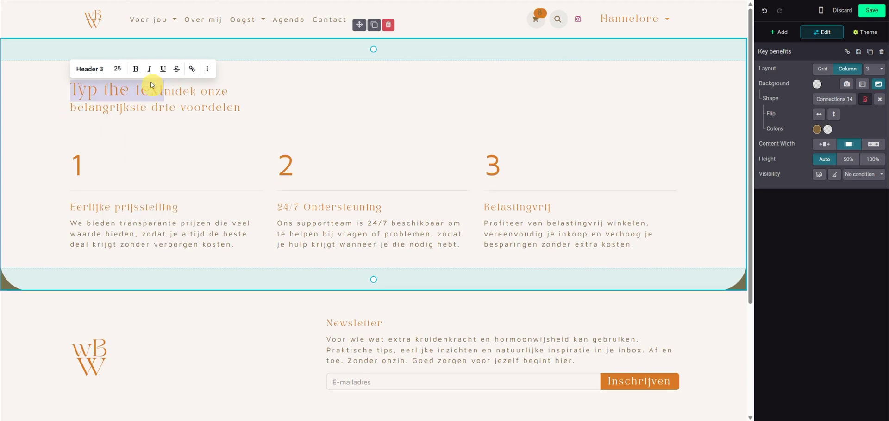
- Try a magenta font colour and a background colour on 'Typ the text', and clear the formatting again
left_click(207, 68)
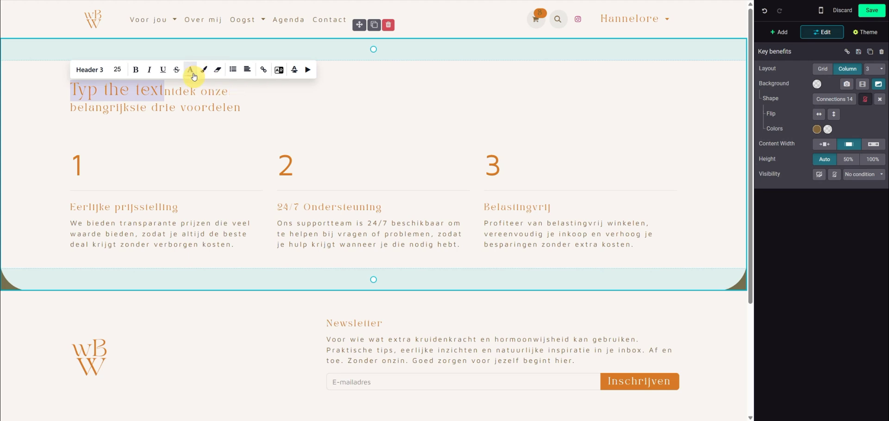
left_click(190, 69)
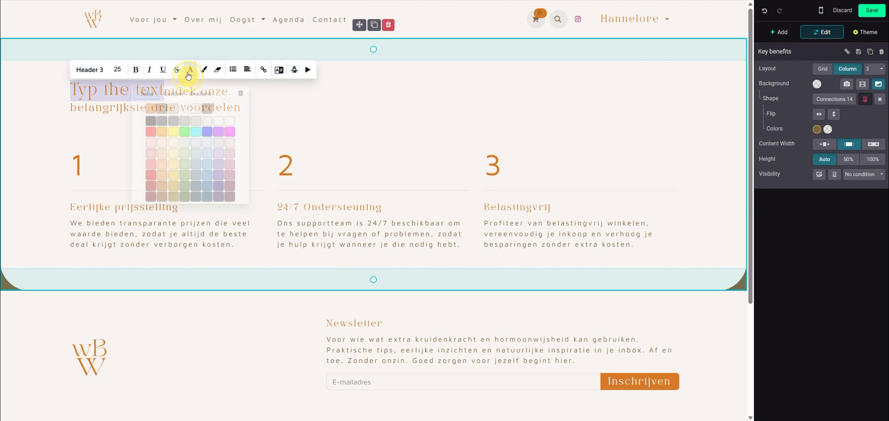
left_click(231, 126)
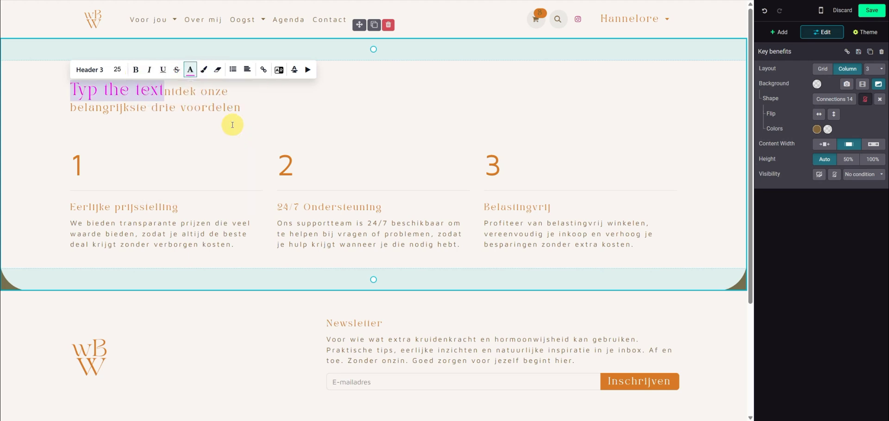
left_click(204, 72)
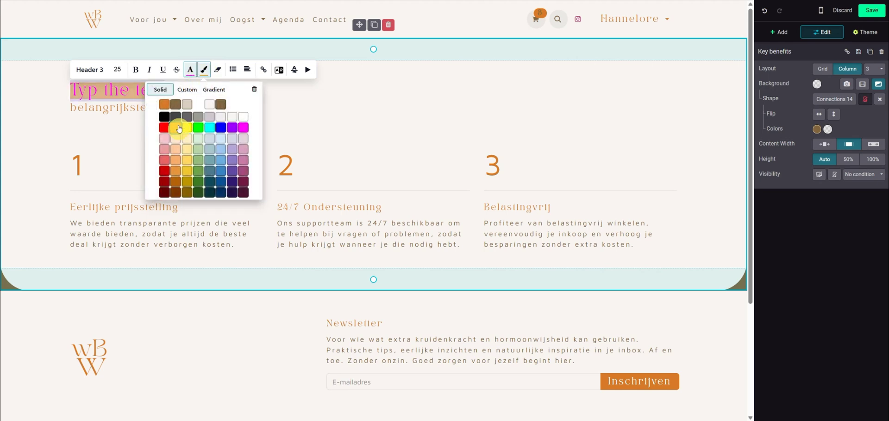
left_click(183, 128)
left_click(219, 70)
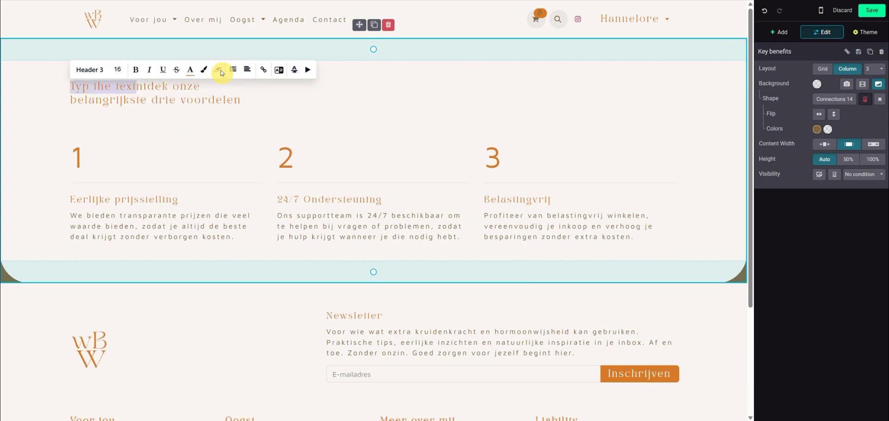
- Try right and centre alignment on the main heading and return it to left alignment
left_click(247, 73)
left_click(273, 90)
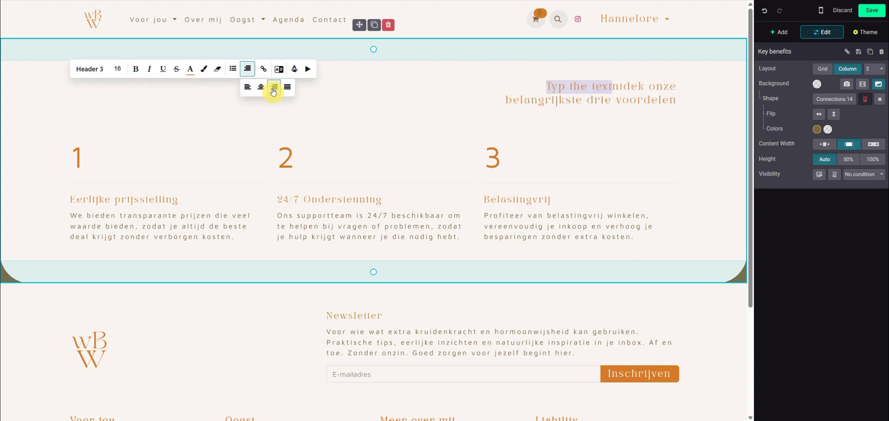
left_click(263, 88)
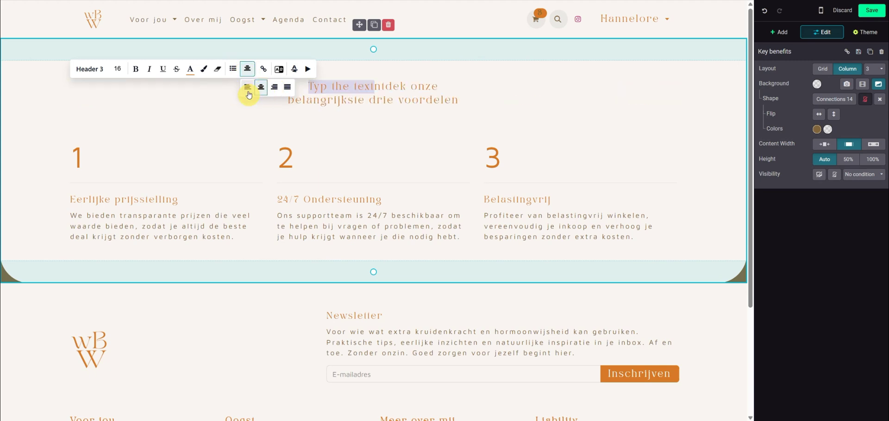
left_click(247, 87)
- Open the link settings for the words 'Typ the text' and discard them
left_click(260, 69)
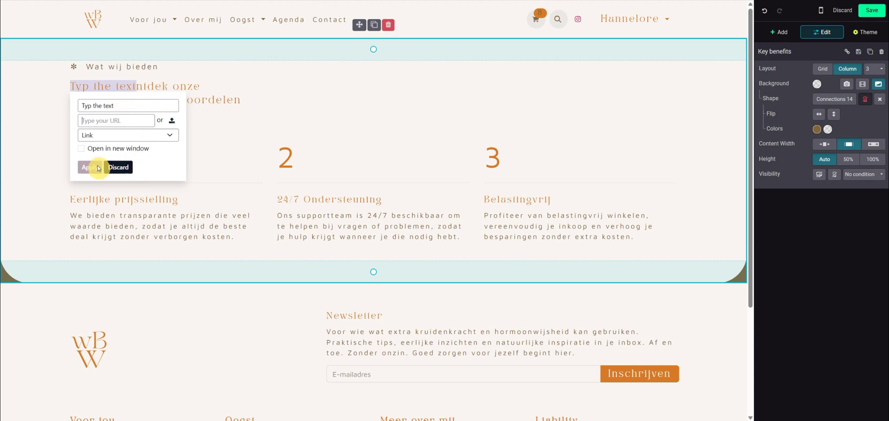
left_click(119, 171)
left_click(116, 86)
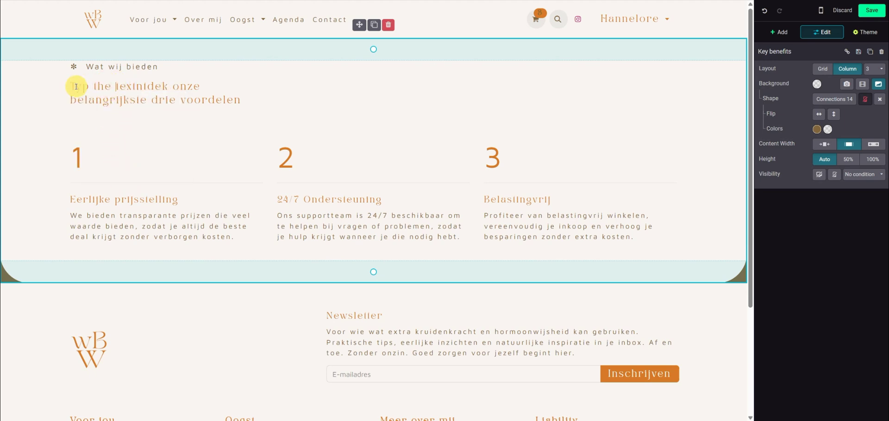
- Examine the highlight effects available for the words 'Typ the text' without applying one
left_click_drag(67, 86, 137, 87)
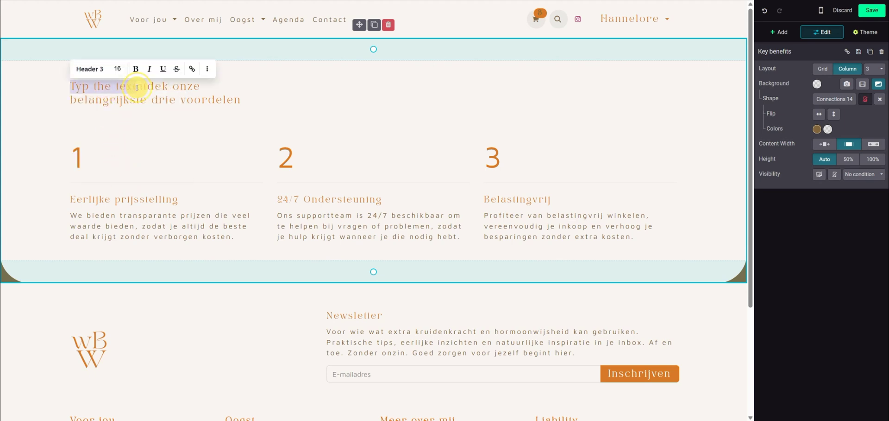
left_click(203, 69)
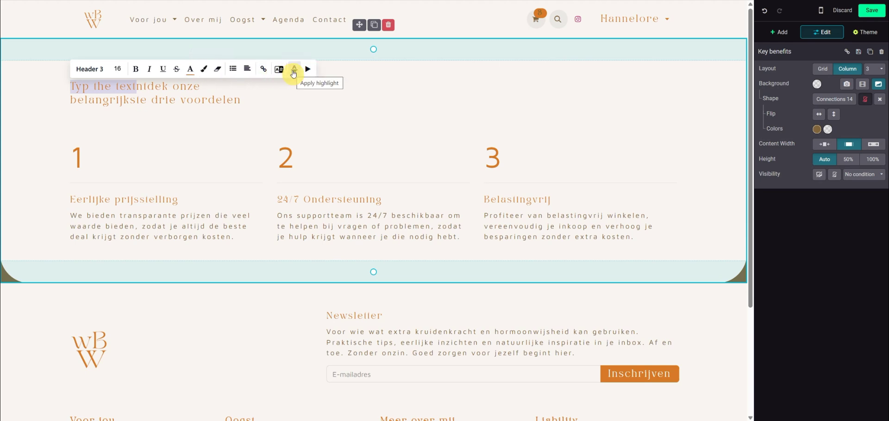
left_click(294, 71)
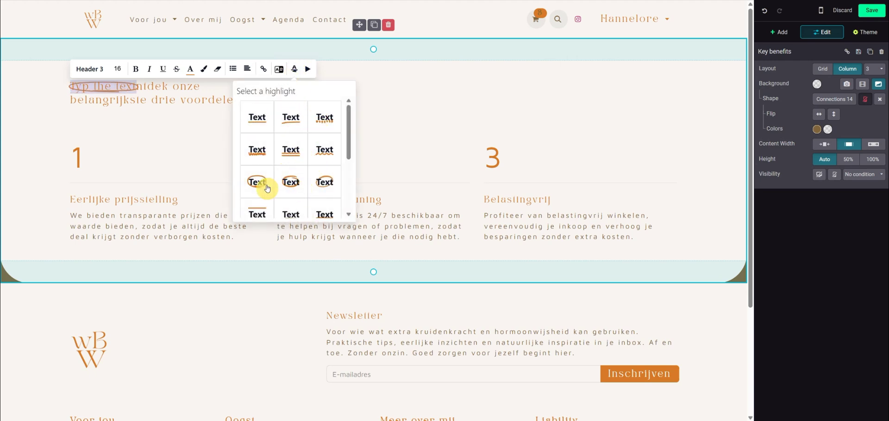
left_click(377, 98)
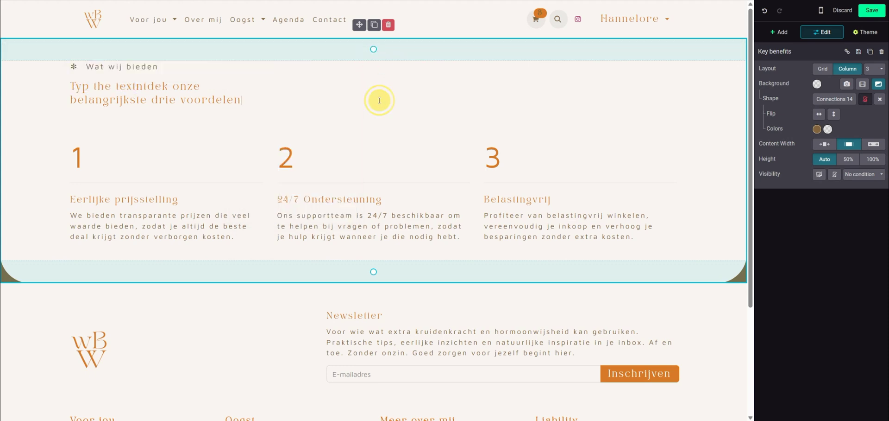
left_click(128, 91)
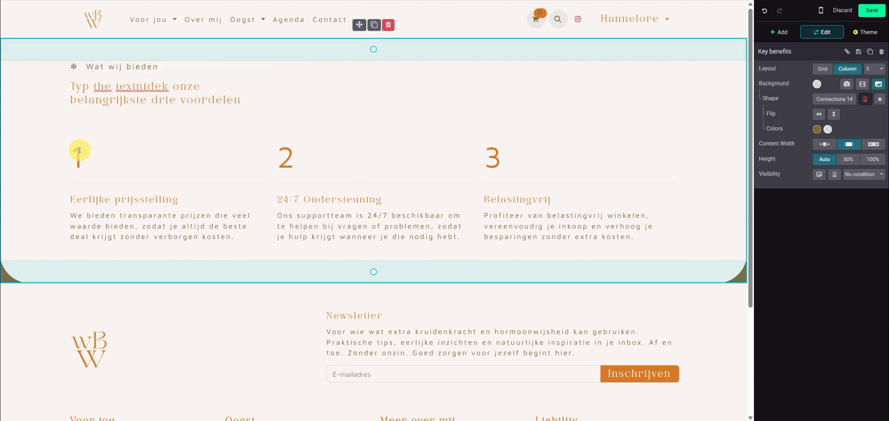
- Widen the first column, 'Eerlijke prijsstelling', of the key benefits block
left_click(129, 156)
left_click(326, 144)
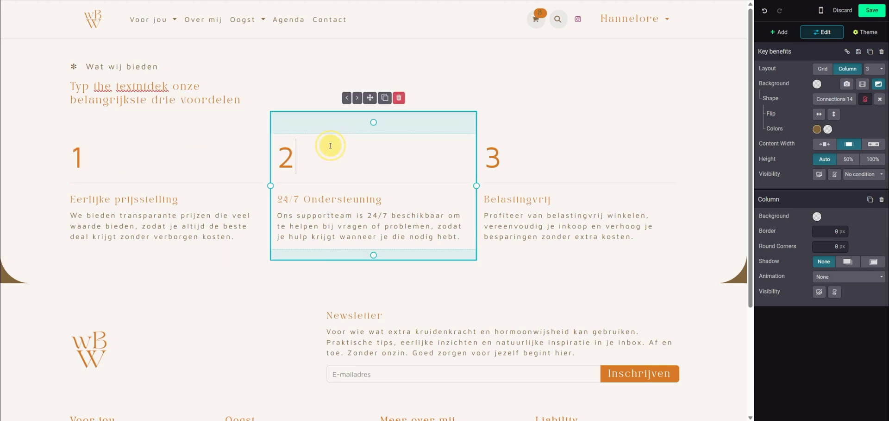
left_click(562, 143)
left_click(397, 139)
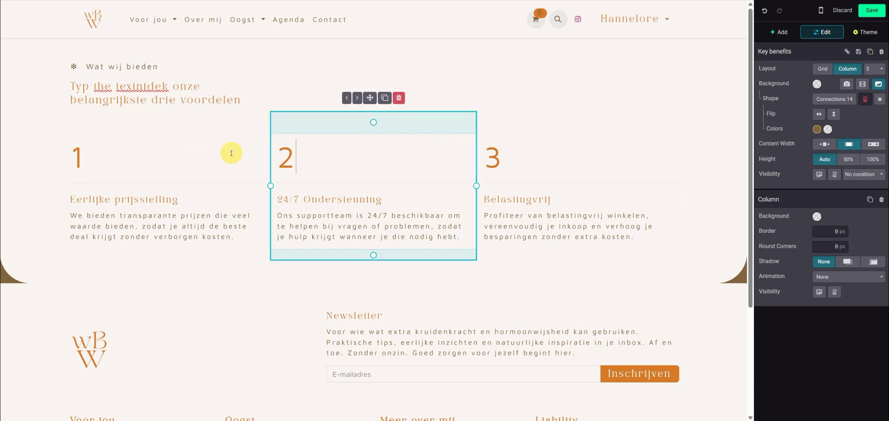
left_click(187, 152)
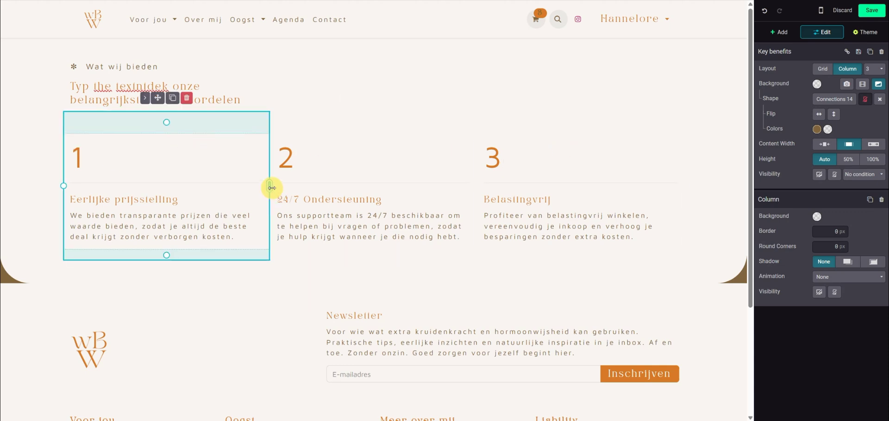
left_click_drag(272, 187, 307, 177)
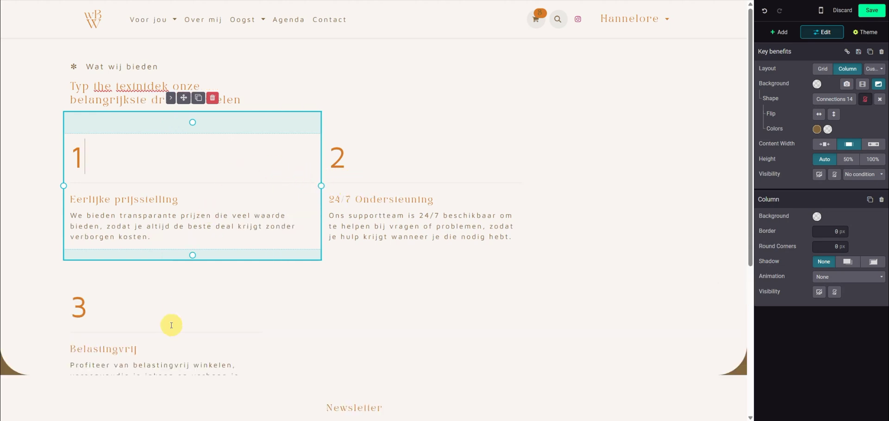
- Narrow the '24/7 Ondersteuning' column so all three columns fit on one row, and slightly reduce its top padding
left_click(434, 186)
left_click(458, 143)
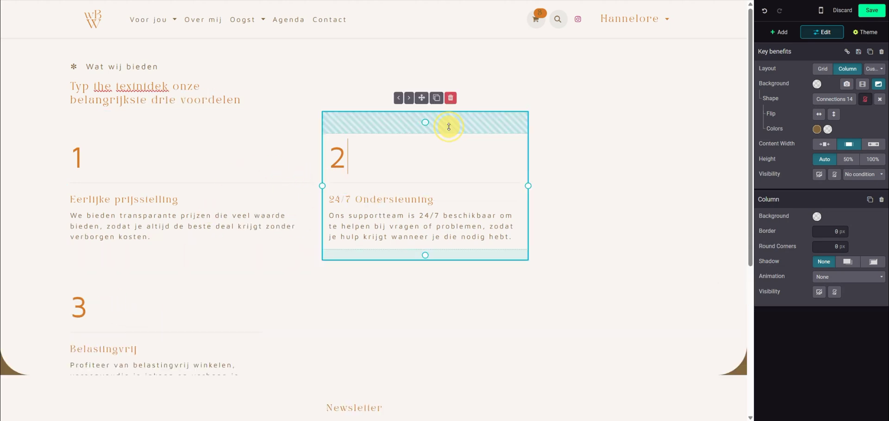
left_click_drag(528, 185, 465, 172)
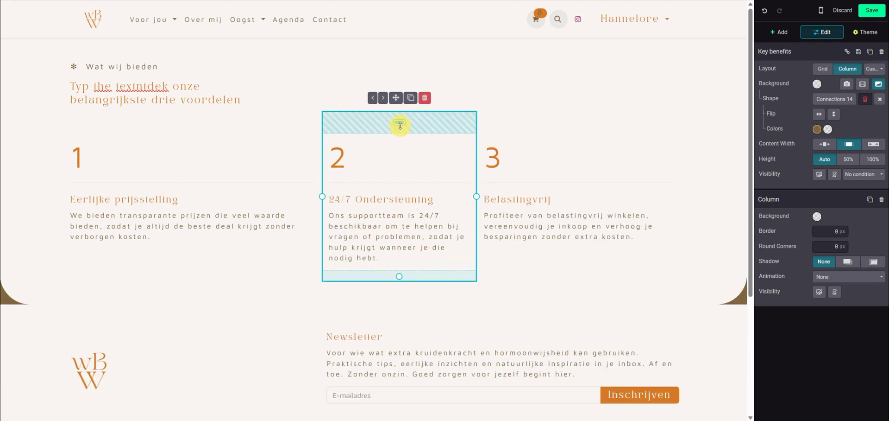
mouse_move(400, 125)
left_mouse_down()
mouse_move(399, 105)
mouse_move(399, 131)
mouse_move(397, 110)
mouse_move(397, 122)
left_mouse_up()
left_click(203, 166)
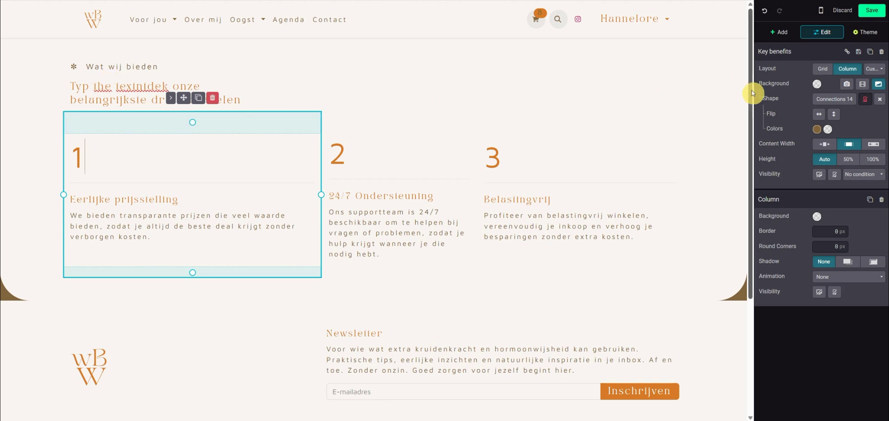
- Add the Columns block with three image cards, 'Functie één' to 'Functie drie', below the key benefits block
left_click(773, 57)
left_click(781, 31)
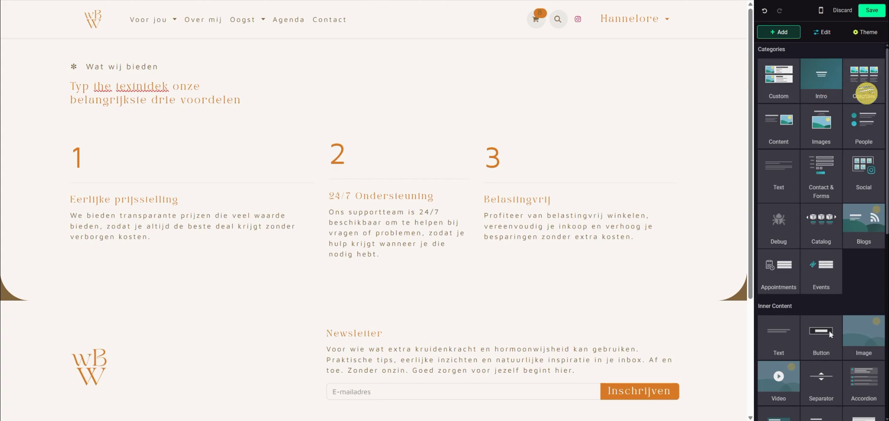
left_click(867, 92)
left_click(423, 113)
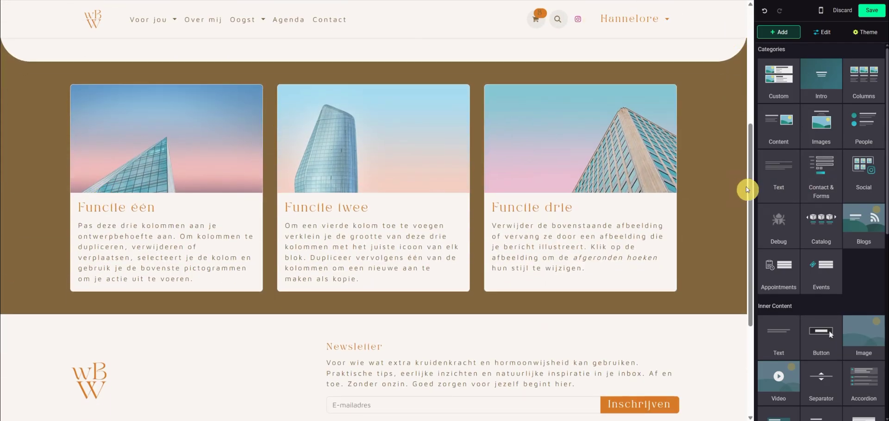
left_click_drag(748, 189, 756, 64)
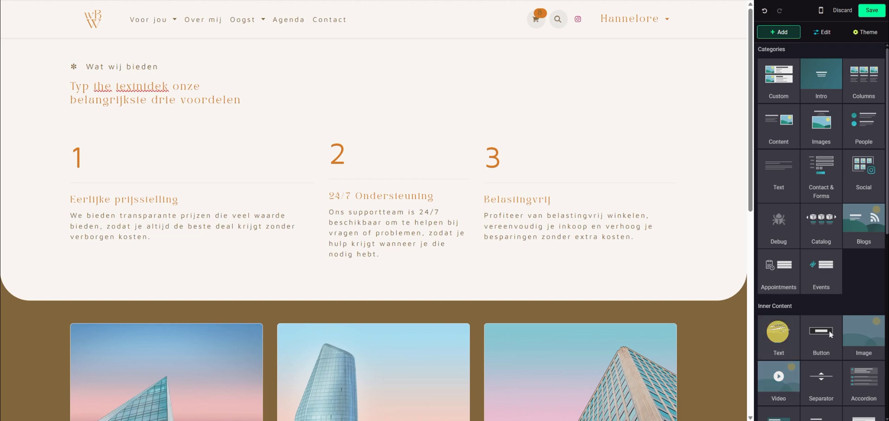
- Add a text element under the key benefits heading and replace its placeholder with 'Now I have a text element right here'
left_click_drag(778, 331, 168, 116)
left_click_drag(101, 116, 66, 115)
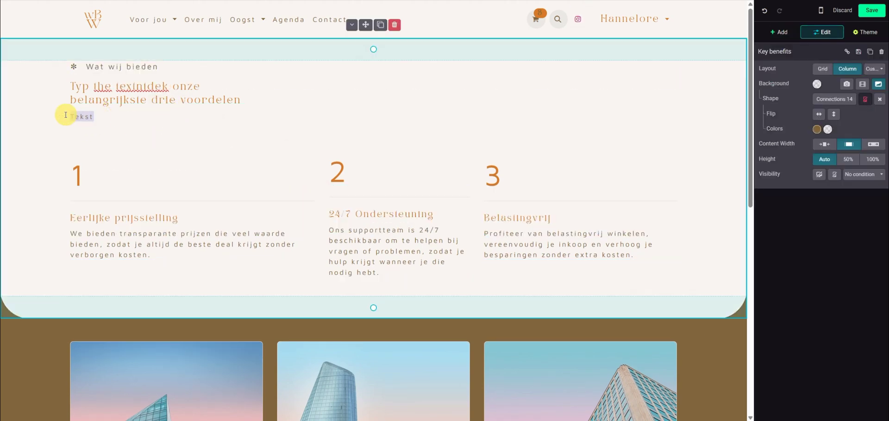
type("No")
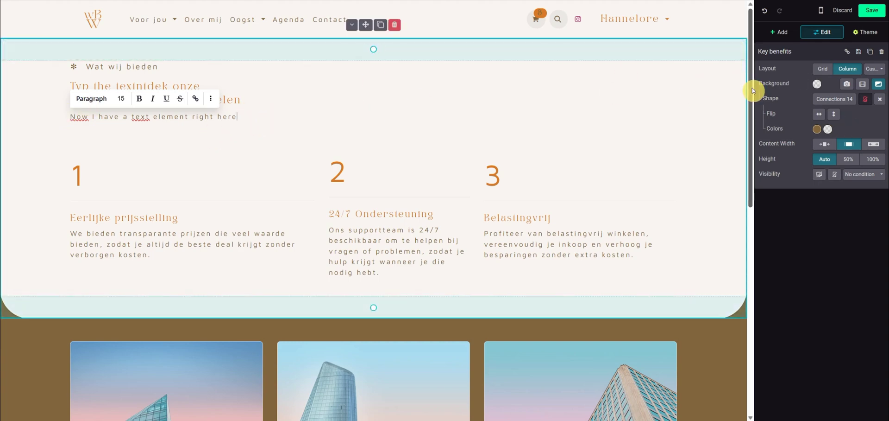
left_click_drag(752, 87, 742, 14)
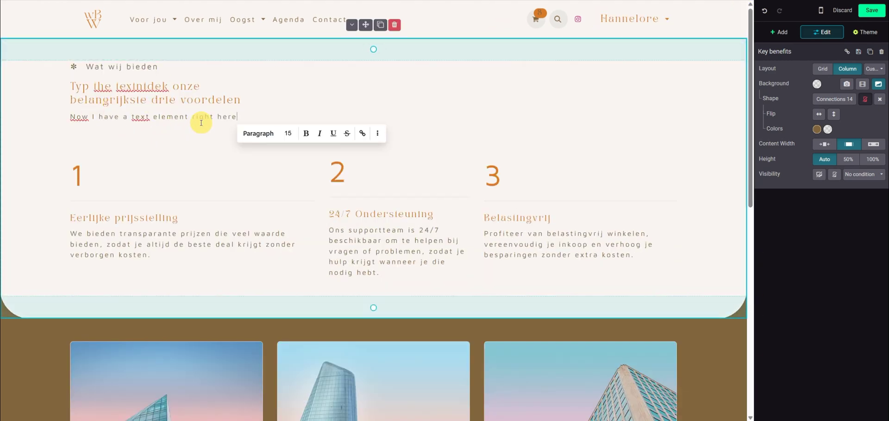
- Start a bulleted list on a new line below the added text using the slash commands
key("Return")
type("/")
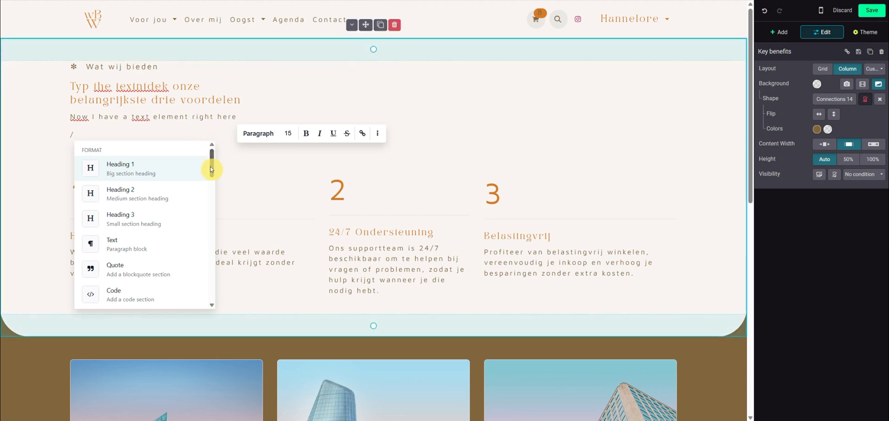
left_click_drag(212, 169, 206, 196)
left_click(144, 182)
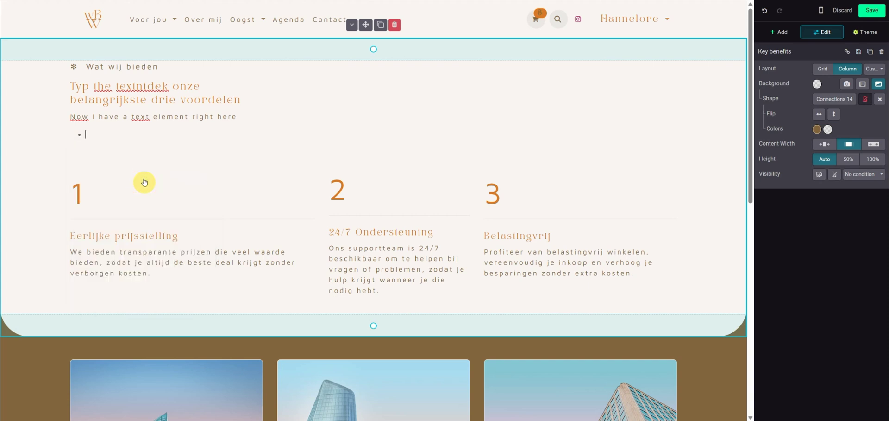
left_click(144, 178)
type("iute")
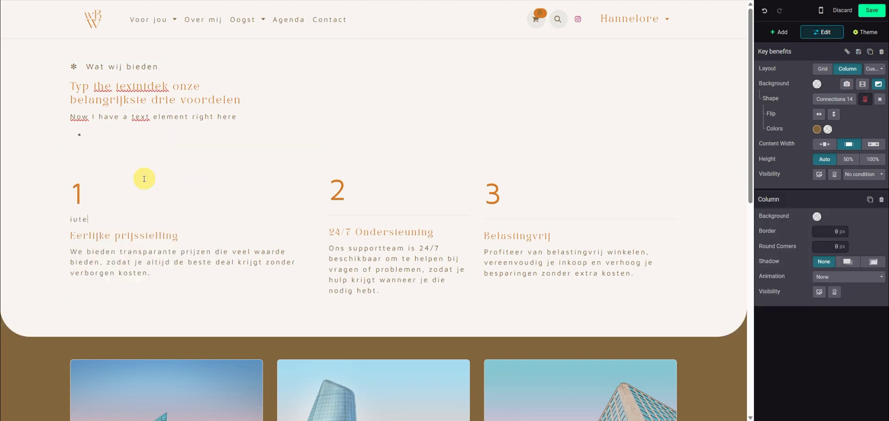
left_click(125, 135)
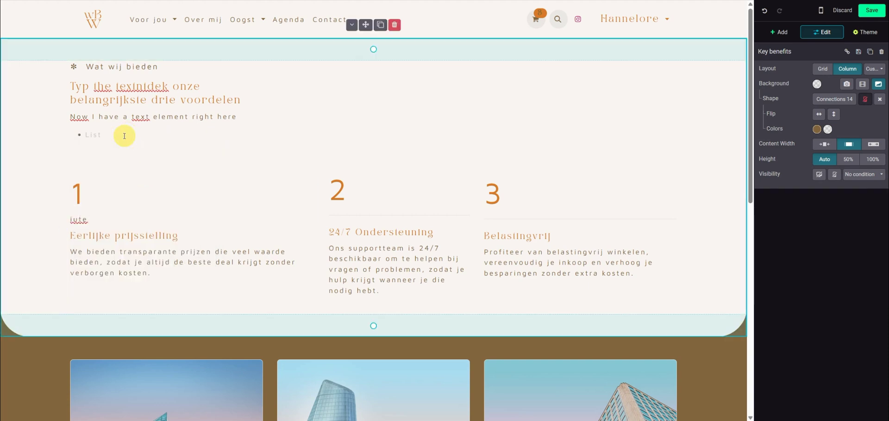
- Fill the bulleted list with 'item 1', 'item 2' and 'item 3'
type("item 1")
key("Return")
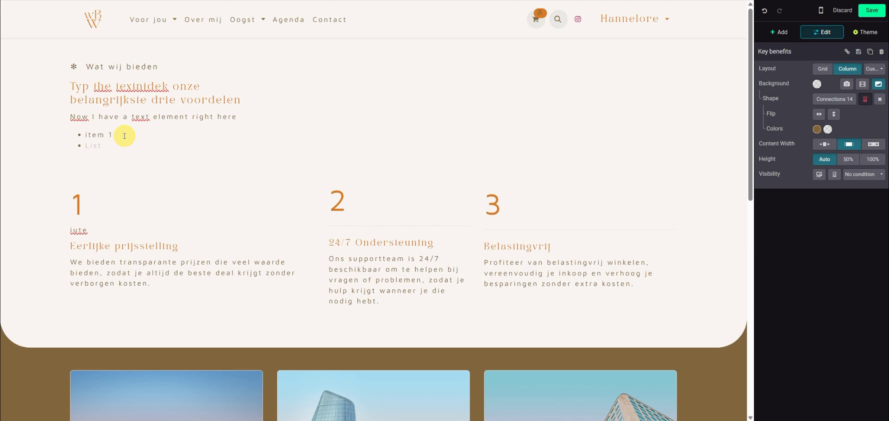
type("item 2")
key("Return")
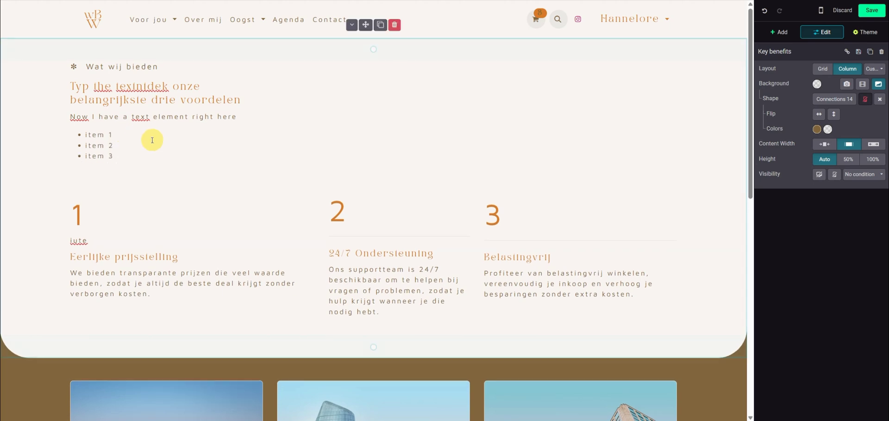
- End the bulleted list and insert a 2 columns layout below it with a slash command
key("Return")
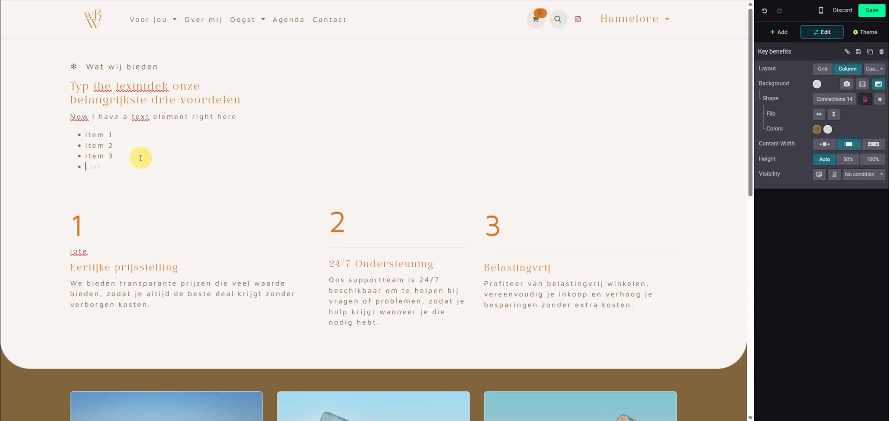
key("Return")
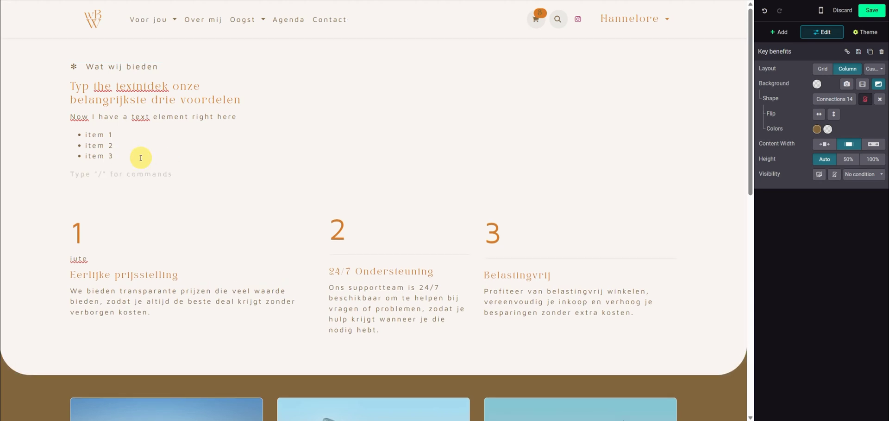
type("/2c")
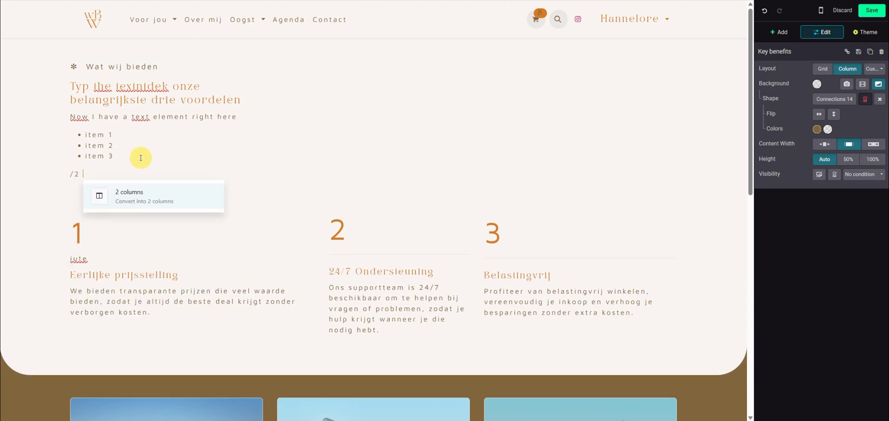
left_click(135, 199)
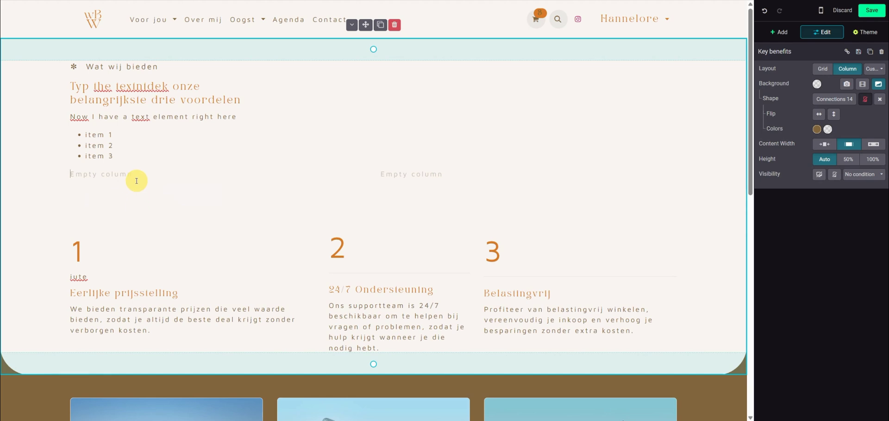
- Set up a button labelled 'test button' with the URL '#' in the first empty column
type("/nbu")
key("BackSpace")
key("BackSpace")
key("BackSpace")
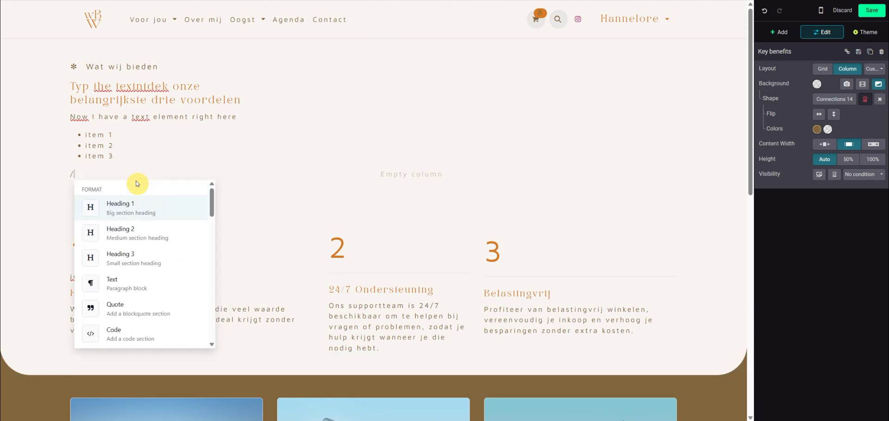
type("butt")
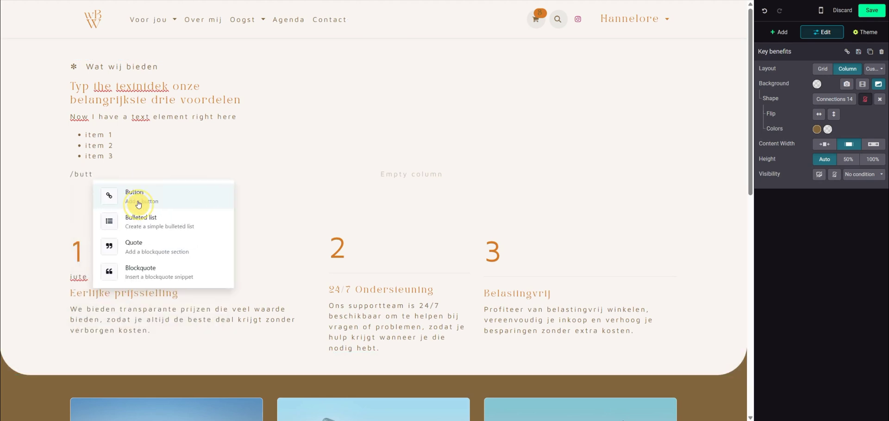
left_click(136, 196)
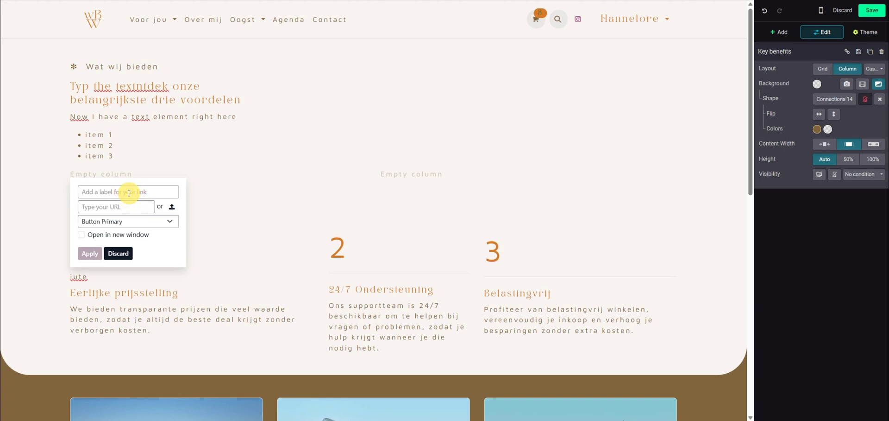
type("test button")
left_click(128, 207)
type("#")
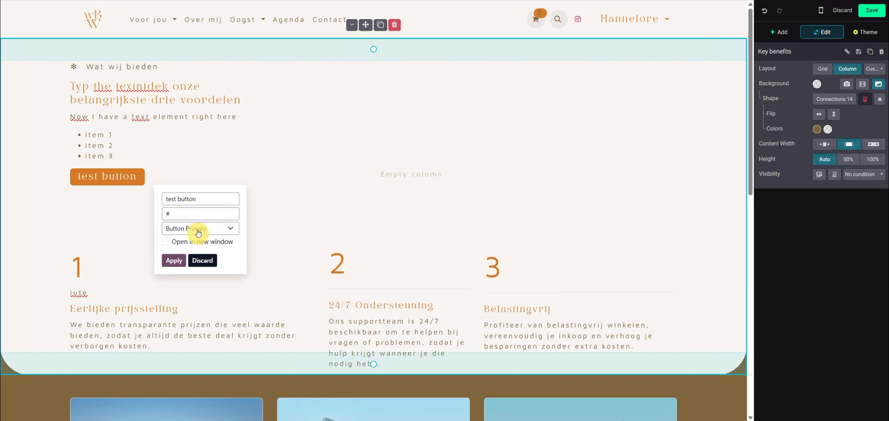
- Try the Button Secondary, Link and Custom types on the test button, and discard the link settings
left_click(193, 229)
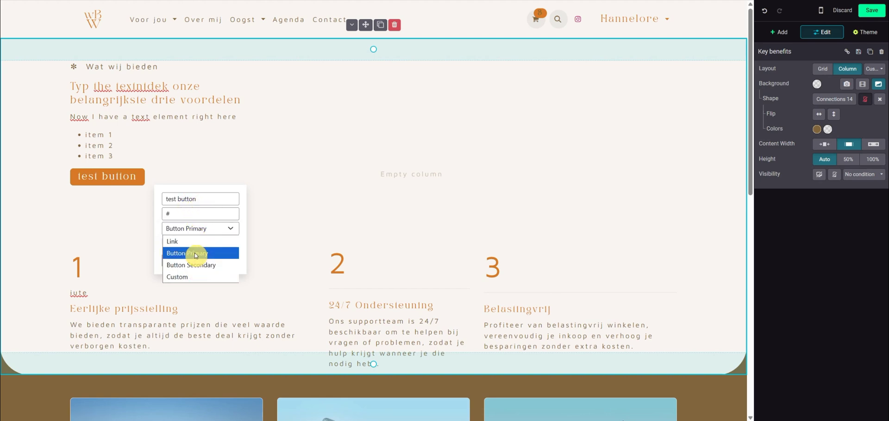
left_click(198, 265)
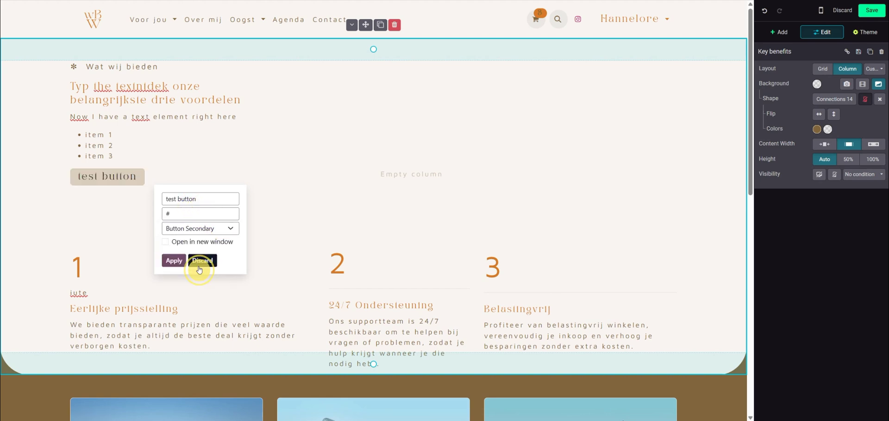
left_click(190, 228)
left_click(181, 242)
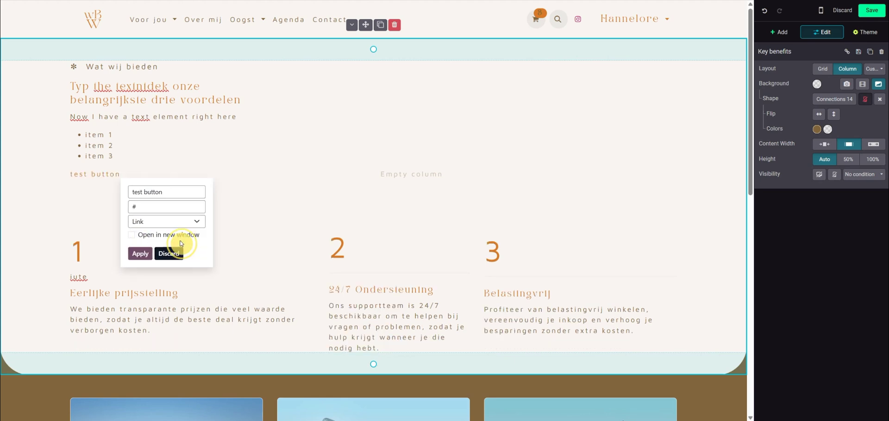
left_click(171, 226)
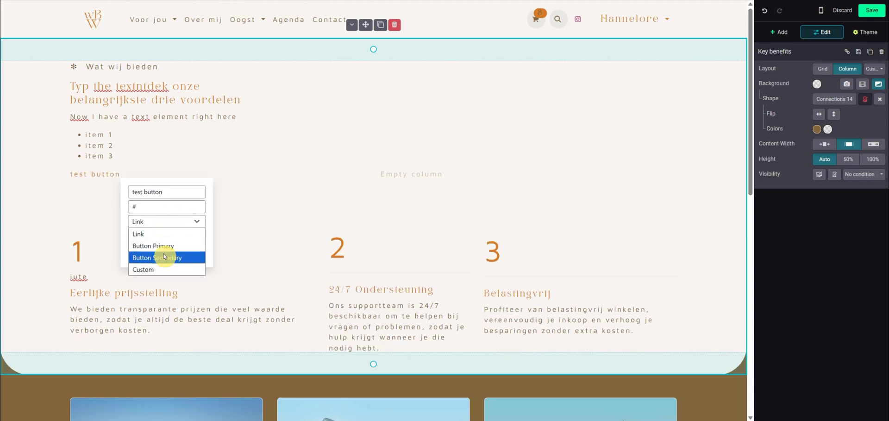
left_click(160, 267)
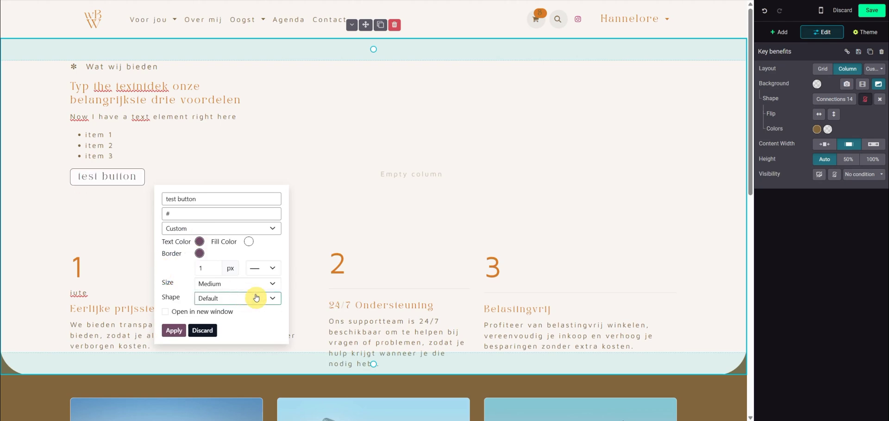
left_click(210, 331)
- Examine the theme's main color and the preset color palettes without changing them
left_click_drag(750, 190, 751, 311)
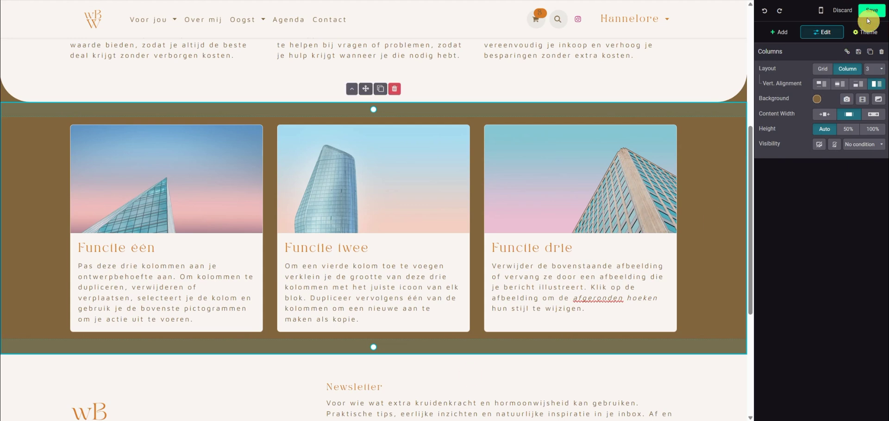
left_click(866, 33)
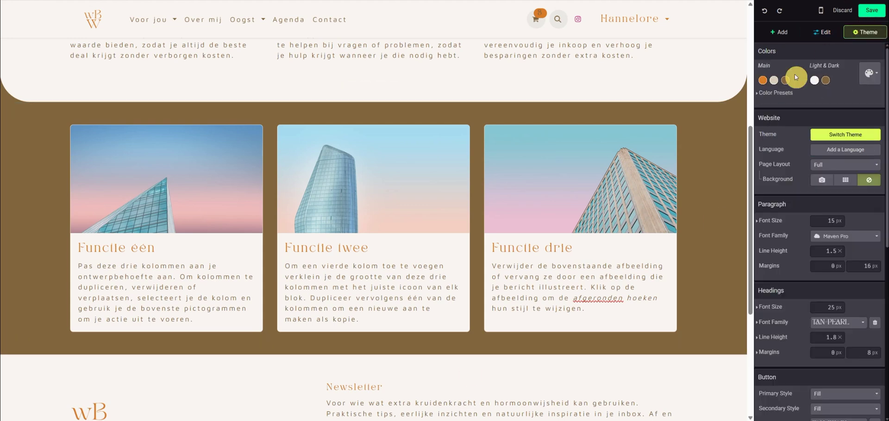
left_click(764, 80)
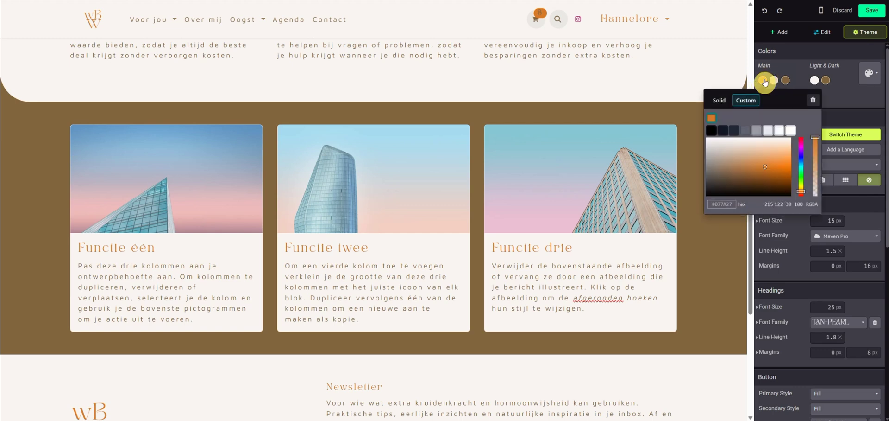
left_click(787, 68)
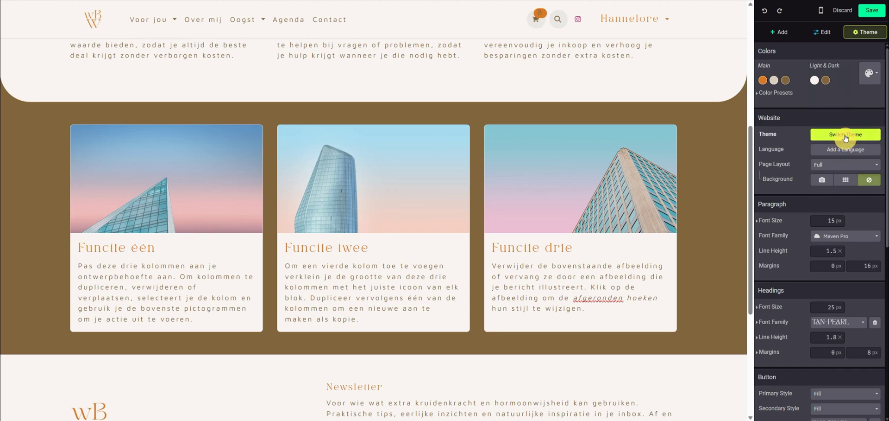
left_click(870, 72)
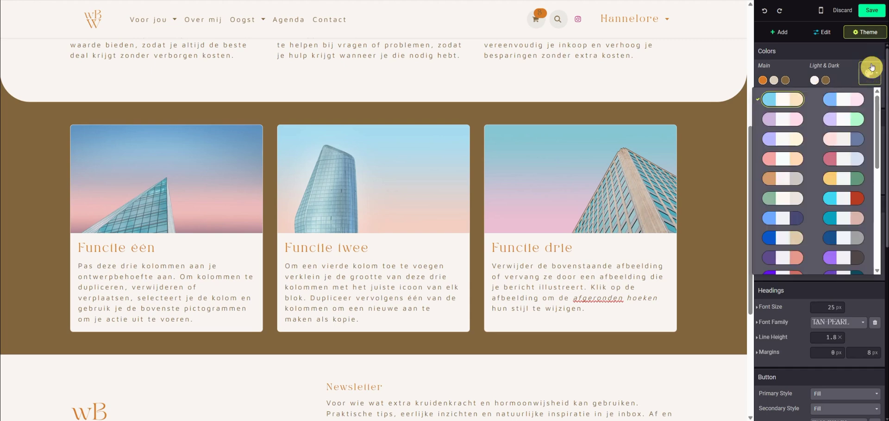
mouse_move(878, 118)
left_mouse_down()
mouse_move(877, 245)
mouse_move(865, 112)
left_mouse_up()
left_click(861, 74)
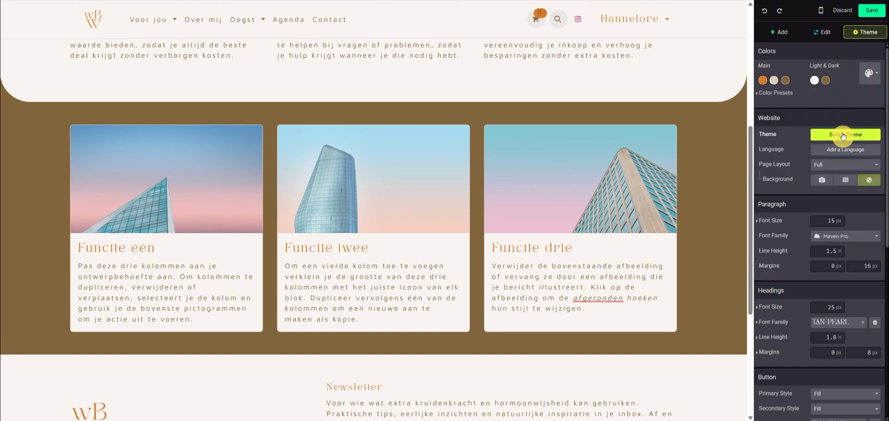
- Check the option to add a language without proceeding, and look through the remaining theme settings down to Advanced
left_click(844, 150)
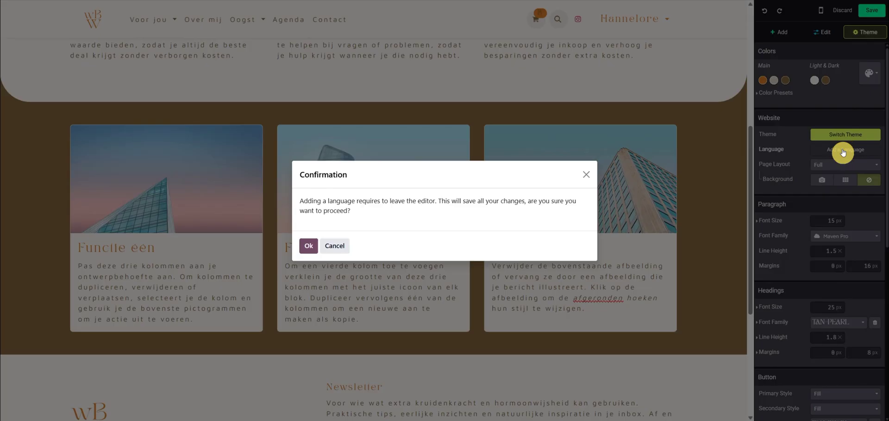
left_click(592, 176)
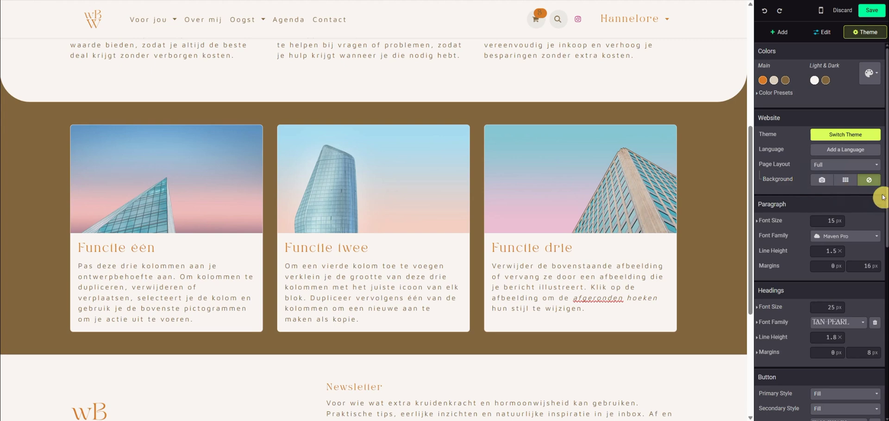
left_click_drag(886, 202, 882, 165)
left_click_drag(883, 174, 882, 345)
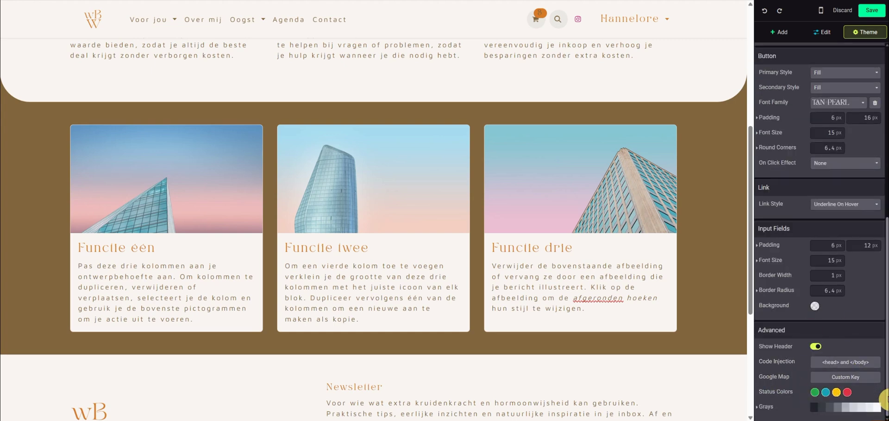
- View the code injection editor for the site's head and body, and close it without adding code
left_click(835, 368)
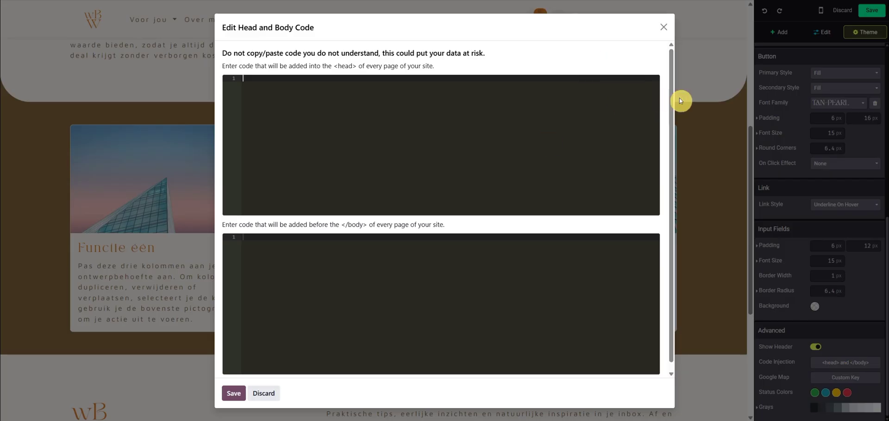
scroll(670, 119, "down", 1)
scroll(664, 177, "up", 1)
left_click(663, 27)
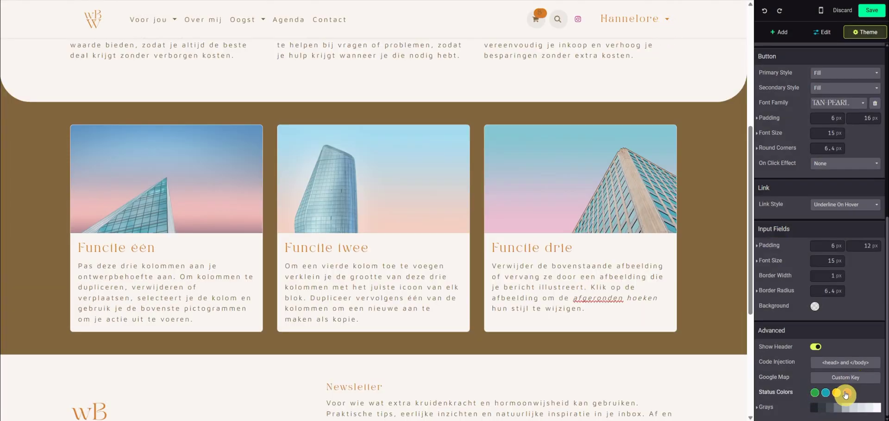
- Return from the theme settings to block editing by selecting the 'Functie drie' card
left_click_drag(885, 333, 880, 173)
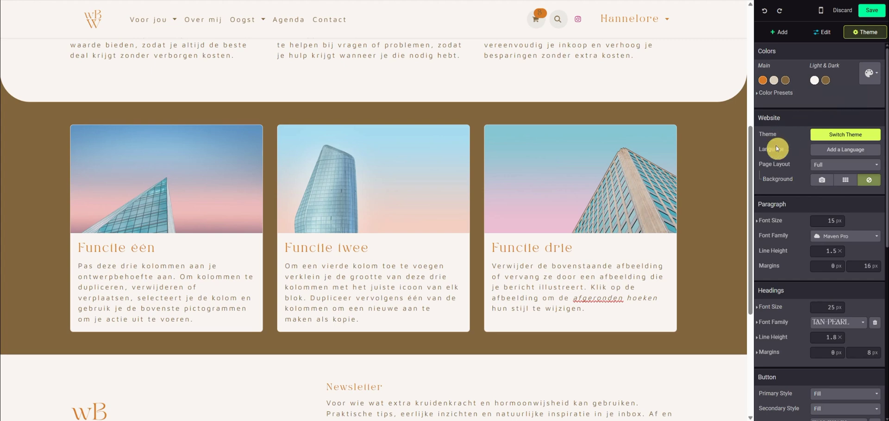
left_click(522, 264)
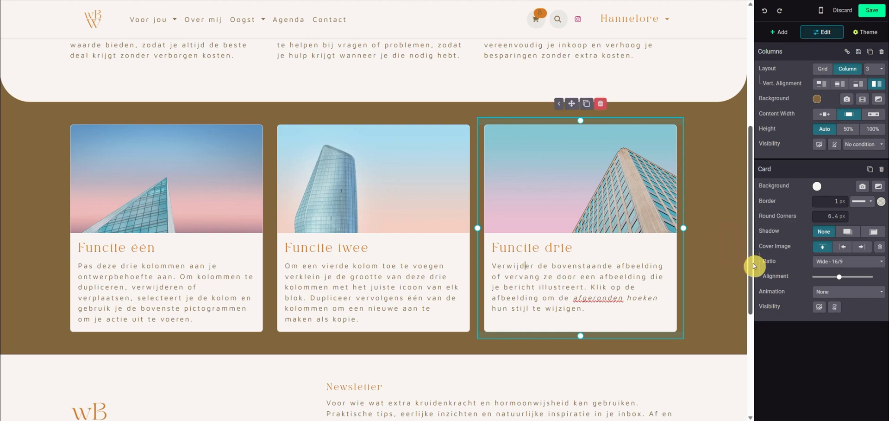
left_click(719, 106)
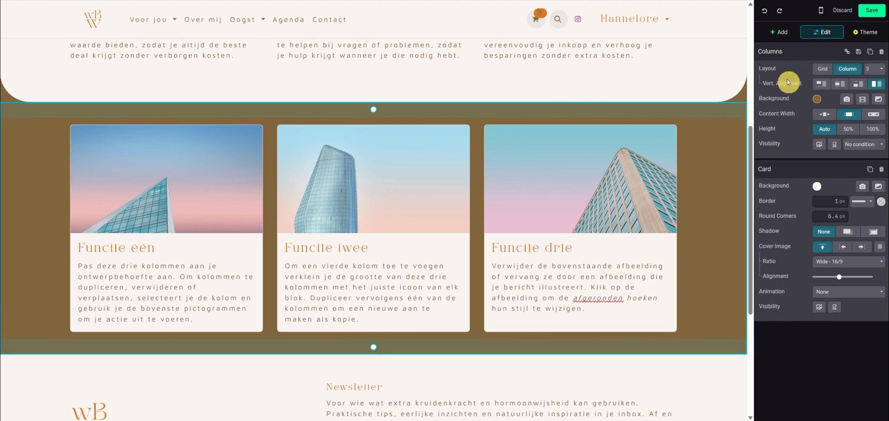
left_click_drag(751, 173, 710, 1)
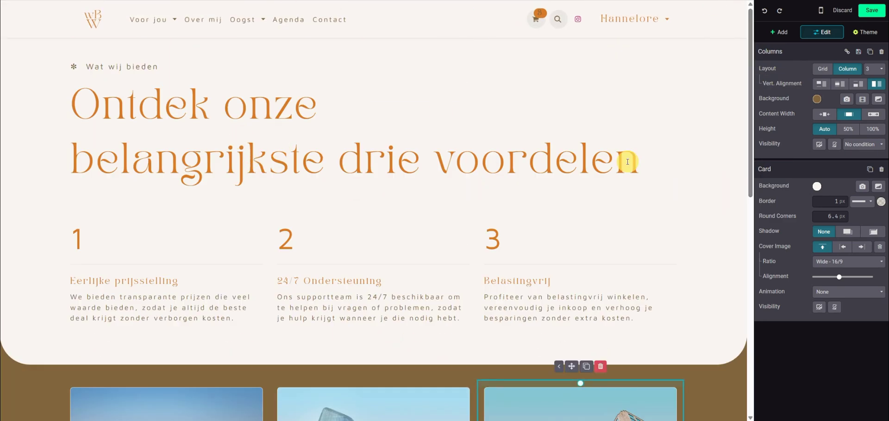
left_click_drag(752, 79, 728, 39)
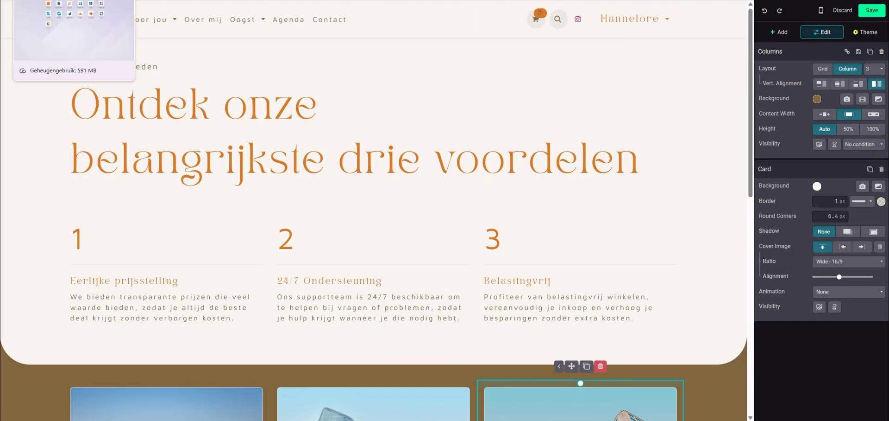
left_click(95, 0)
left_click(186, 0)
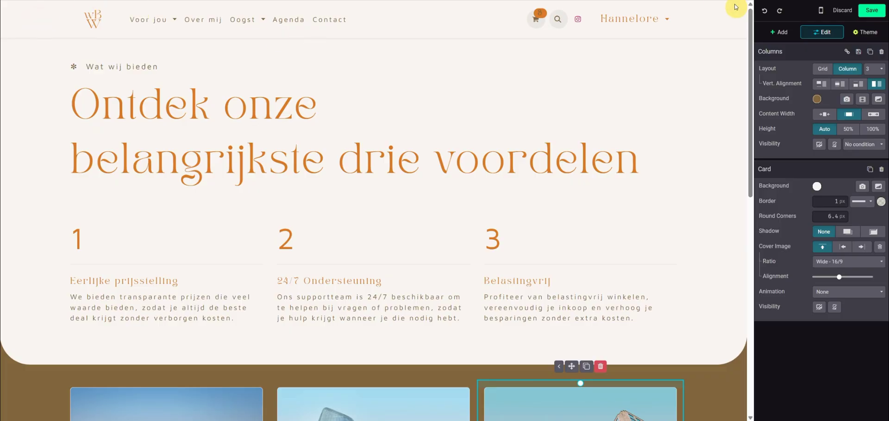
- Discard all unsaved edits to the page, confirm the loss of changes, and leave edit mode
left_click(844, 15)
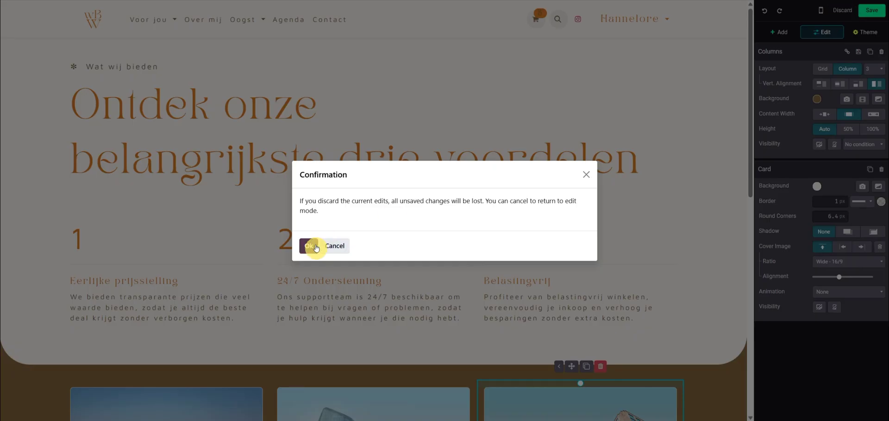
left_click(335, 247)
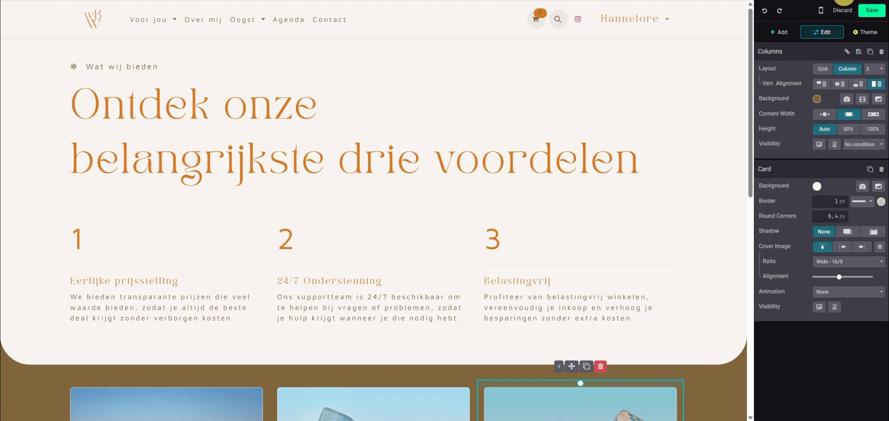
left_click(842, 10)
left_click(311, 248)
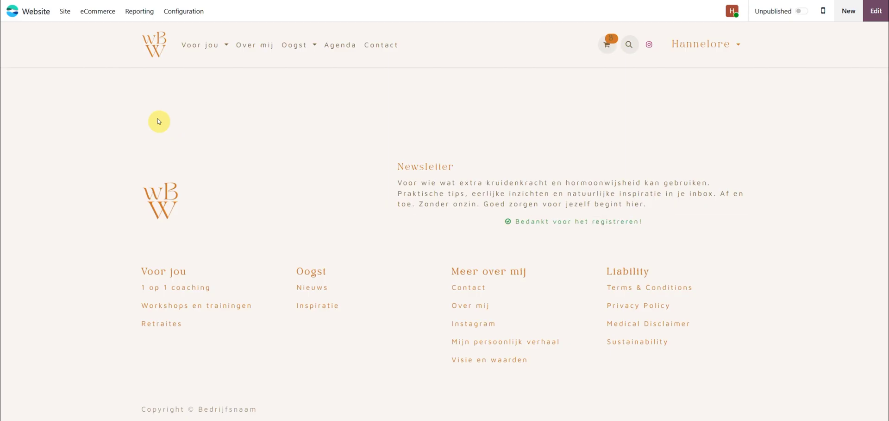
- Open the HTML / CSS editor for the current page and choose to edit the HTML anyway
left_click(65, 13)
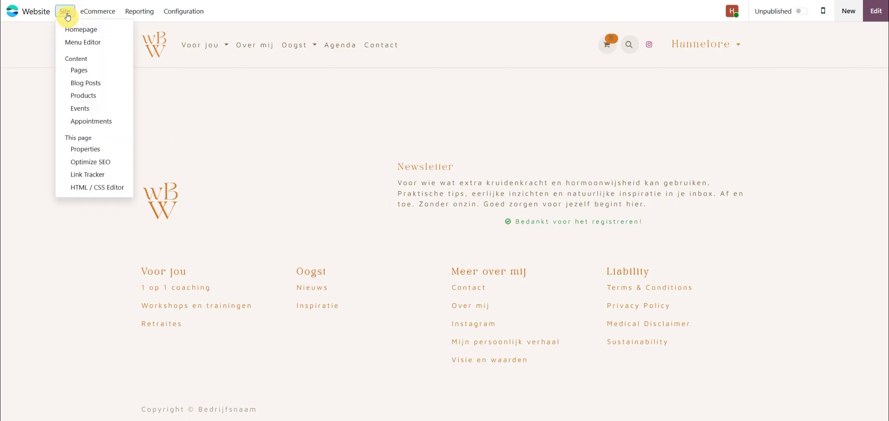
left_click(82, 188)
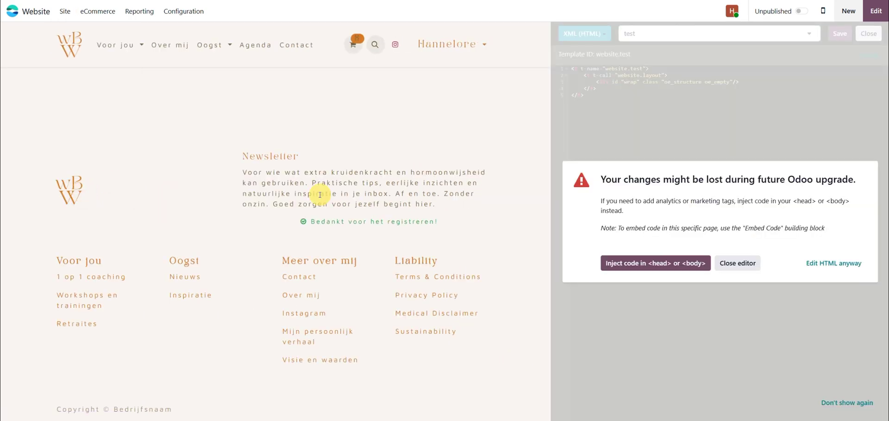
left_click(832, 263)
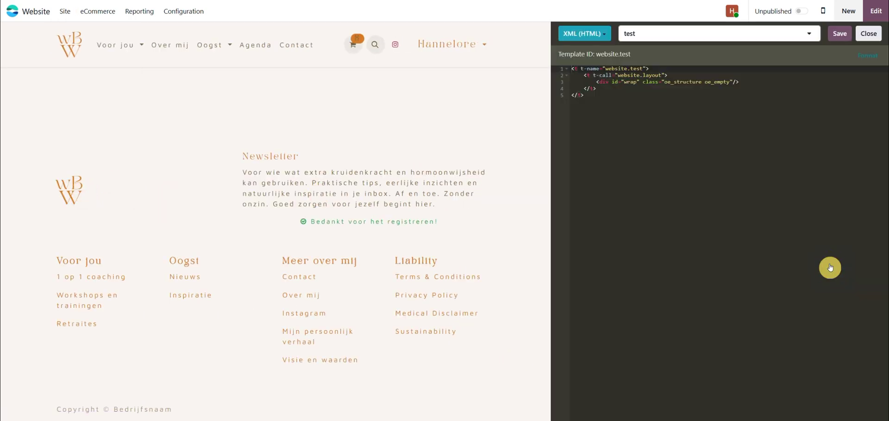
- Switch the code editor to SCSS (CSS) and look through the custom rules in user_custom_rules
left_click(585, 40)
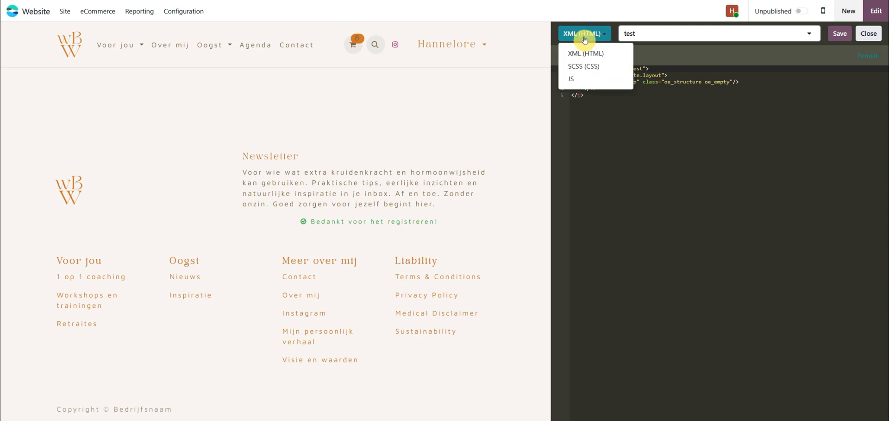
left_click(585, 66)
left_click_drag(884, 111, 860, 106)
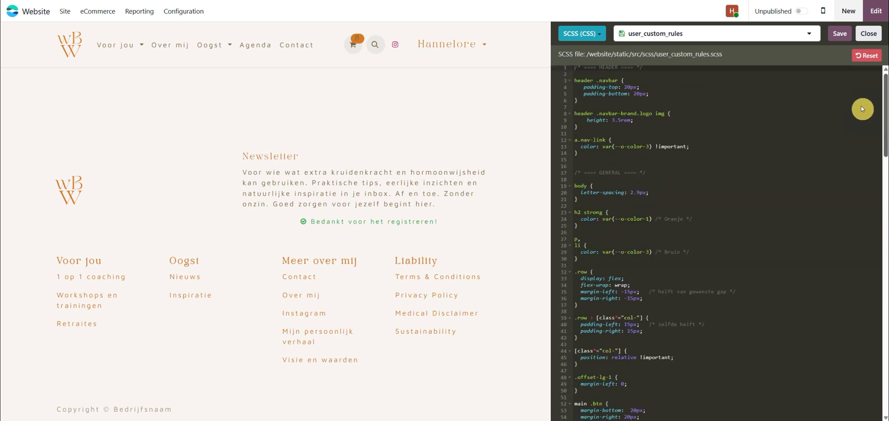
scroll(866, 120, "down", 5)
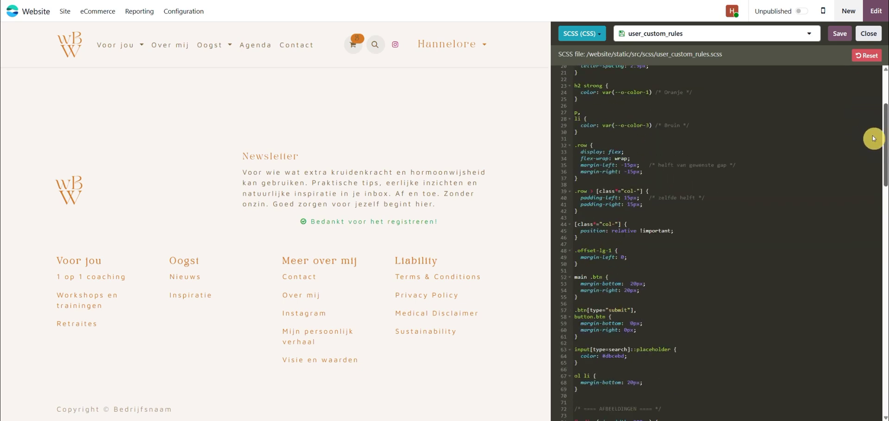
left_click_drag(875, 153, 880, 201)
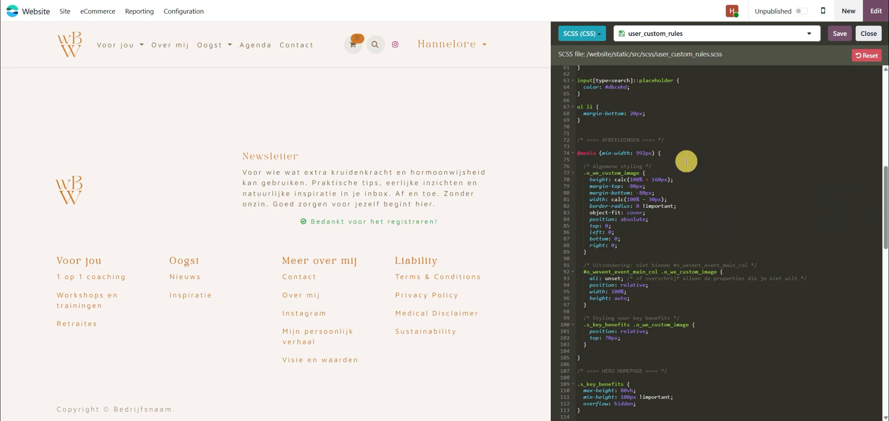
left_click_drag(884, 218, 885, 242)
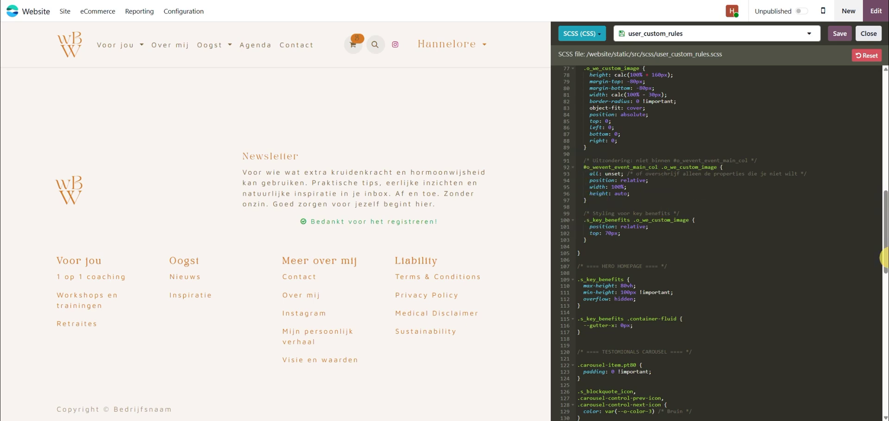
left_click_drag(884, 260, 851, 108)
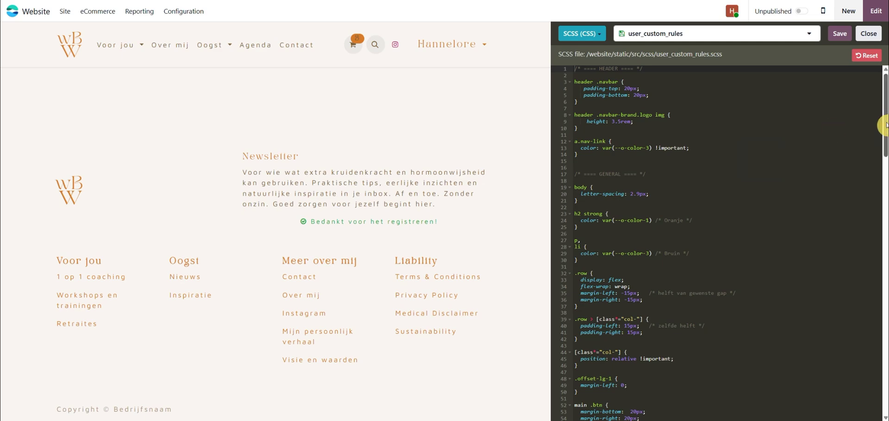
- Open the list of website pages and examine the underlying view code of the Home page
left_click(61, 12)
left_click(73, 72)
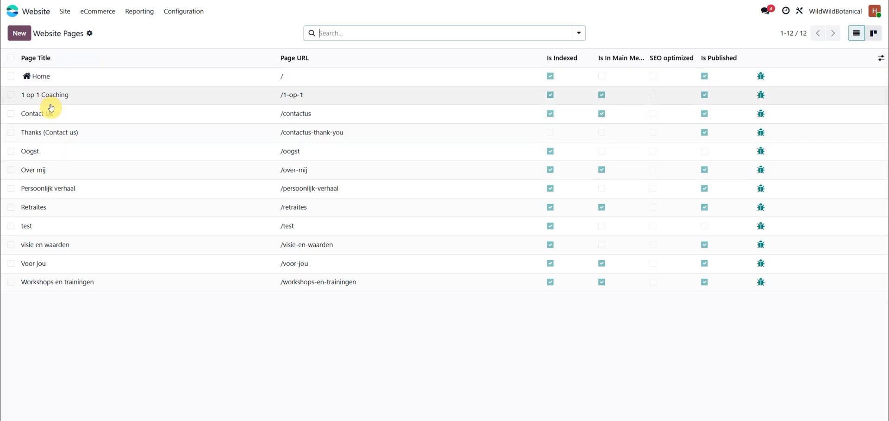
left_click(762, 78)
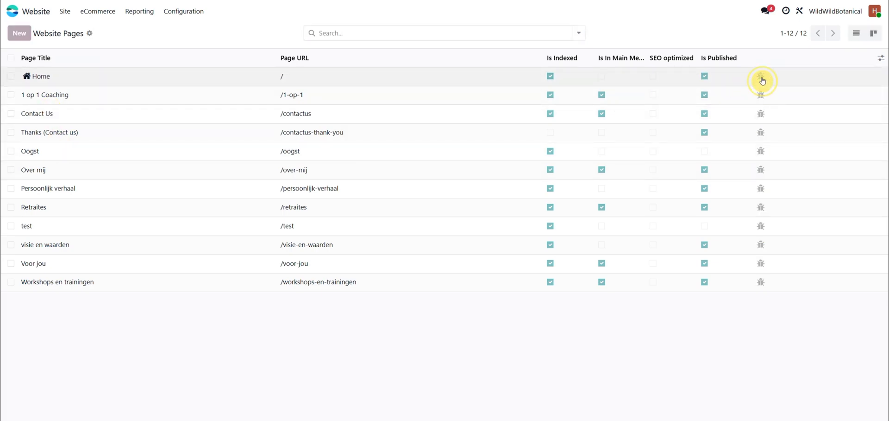
left_click_drag(655, 102, 655, 184)
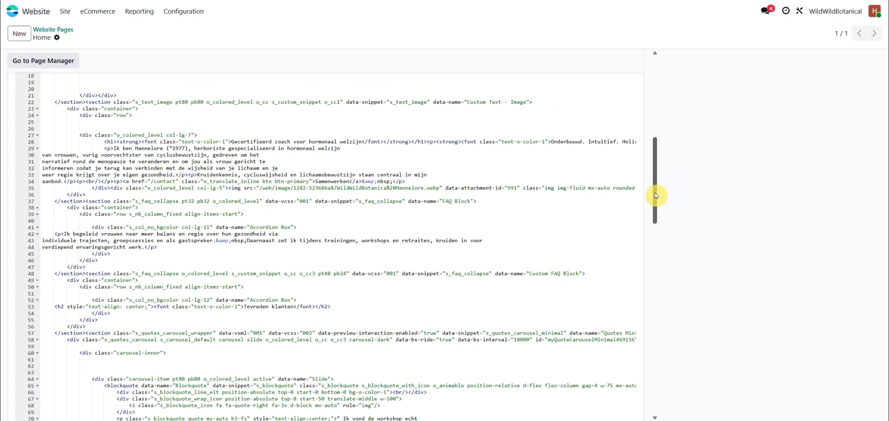
left_click_drag(655, 193, 598, 84)
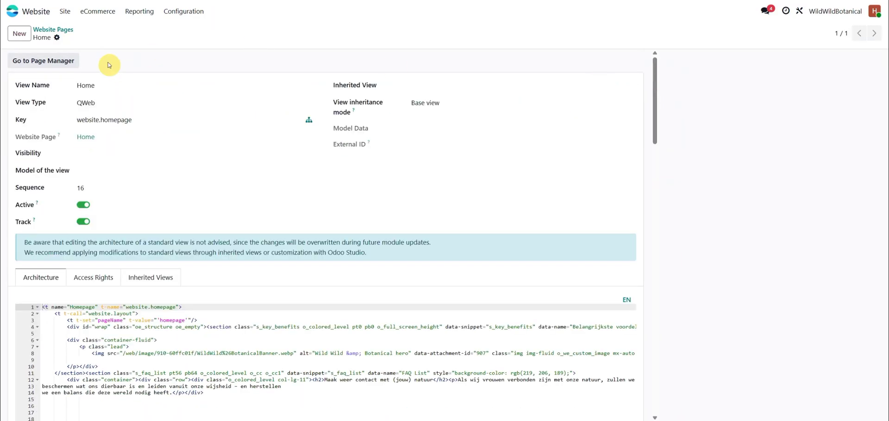
- Switch to the Events app and start a new event named 'test event'
left_click(20, 10)
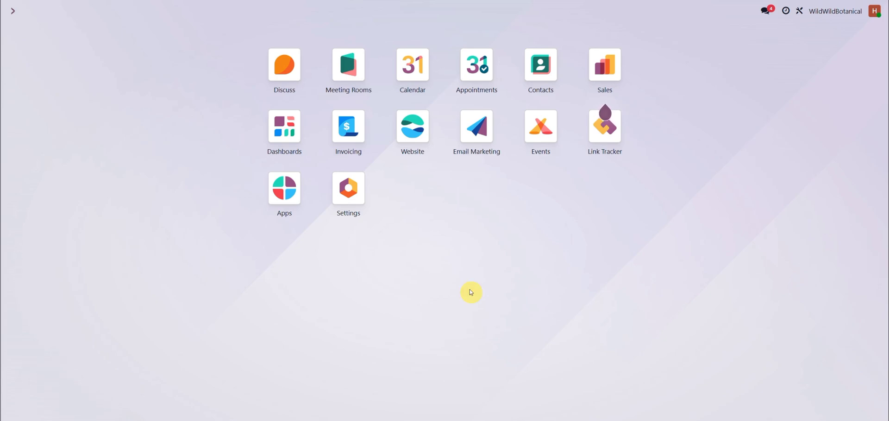
left_click(543, 137)
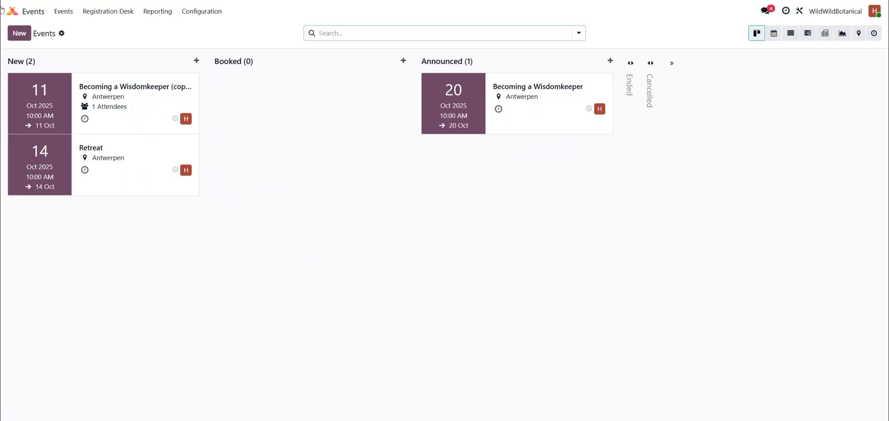
left_click(20, 37)
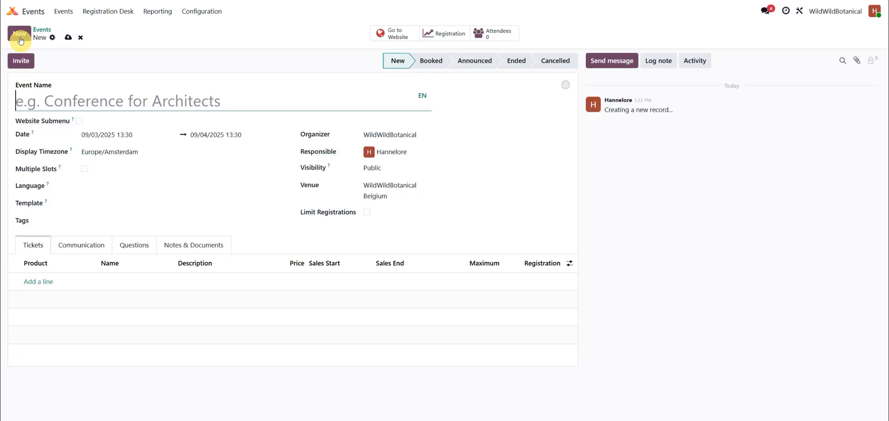
type("test eve")
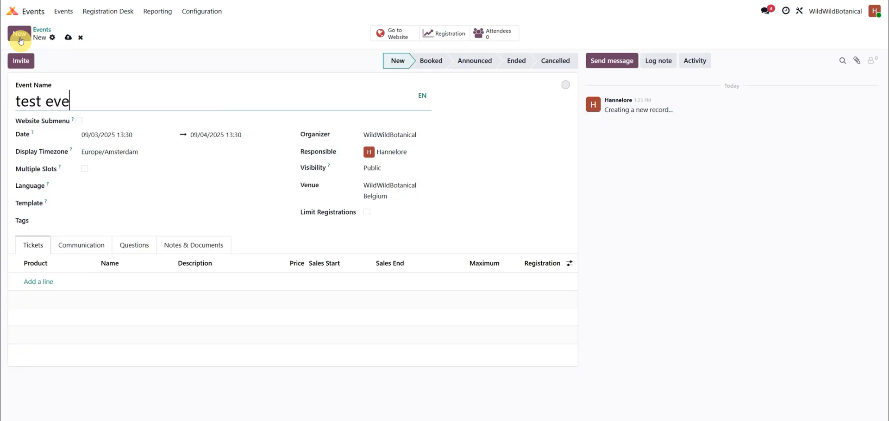
type("nt")
- Set the event's start to 09/28/2025 at 10:00
left_click(88, 139)
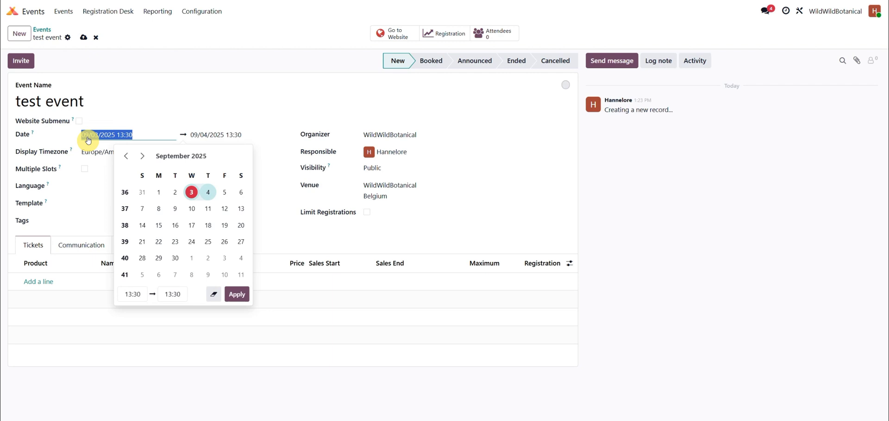
left_click(142, 258)
left_click(135, 294)
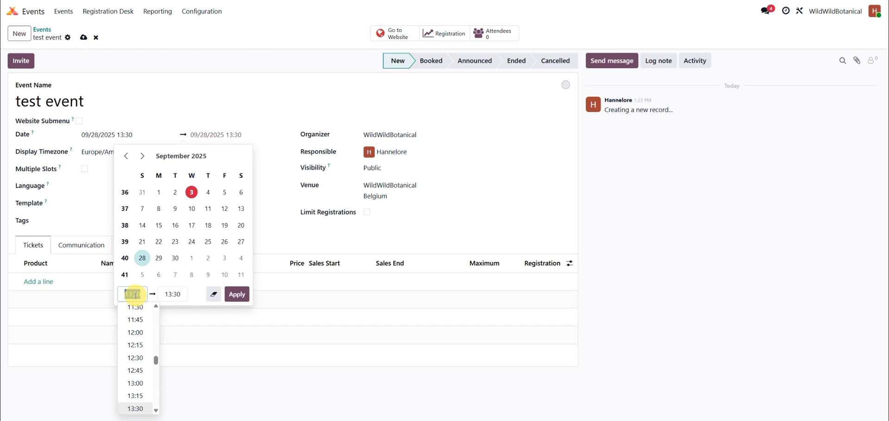
mouse_move(157, 359)
left_mouse_down()
mouse_move(157, 346)
mouse_move(159, 354)
left_mouse_up()
left_click(134, 315)
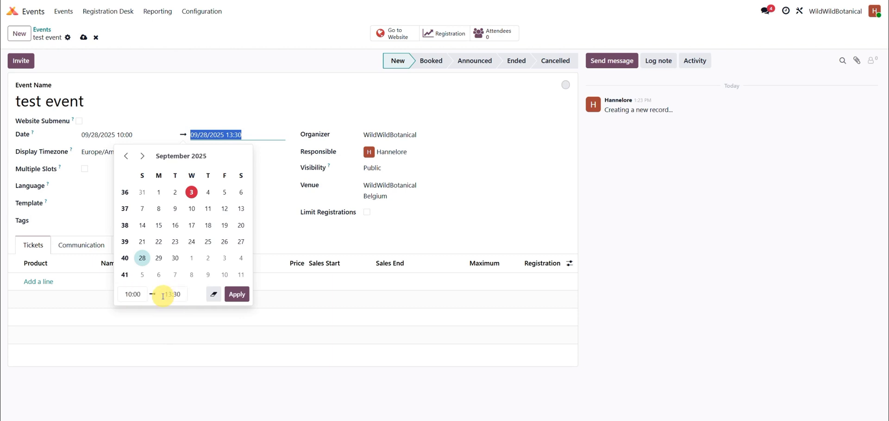
- Set the event's end to 09/30/2025 at 17:00 and apply the date range
left_click(175, 257)
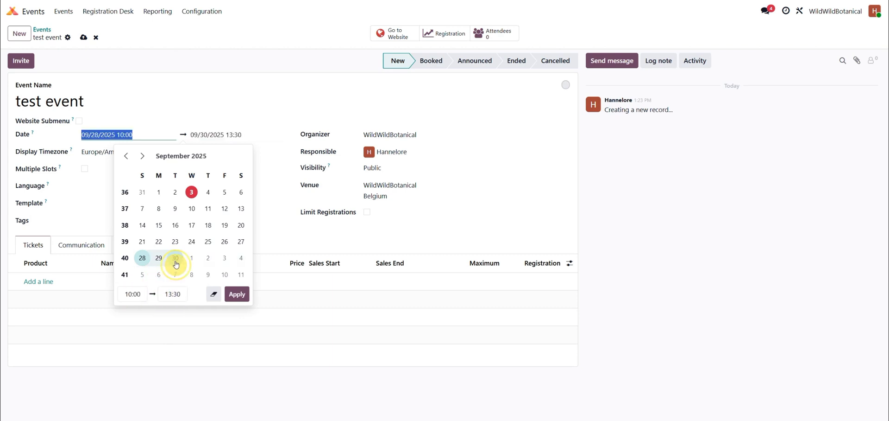
left_click(171, 293)
left_click_drag(197, 363, 193, 373)
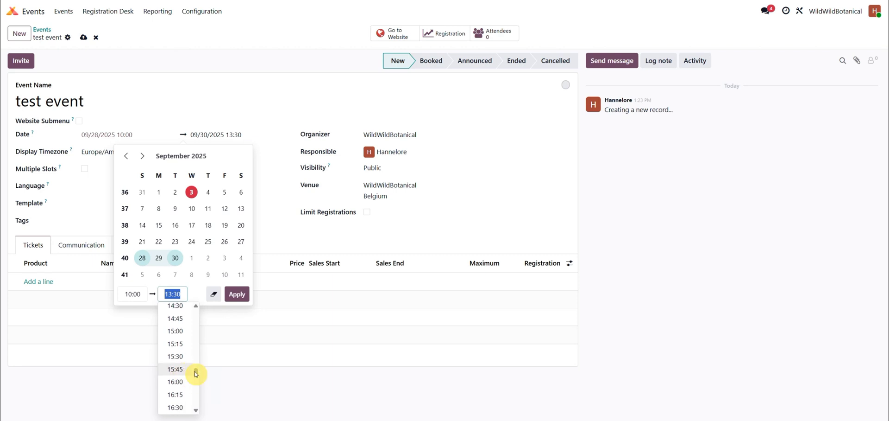
scroll(197, 377, "down", 2)
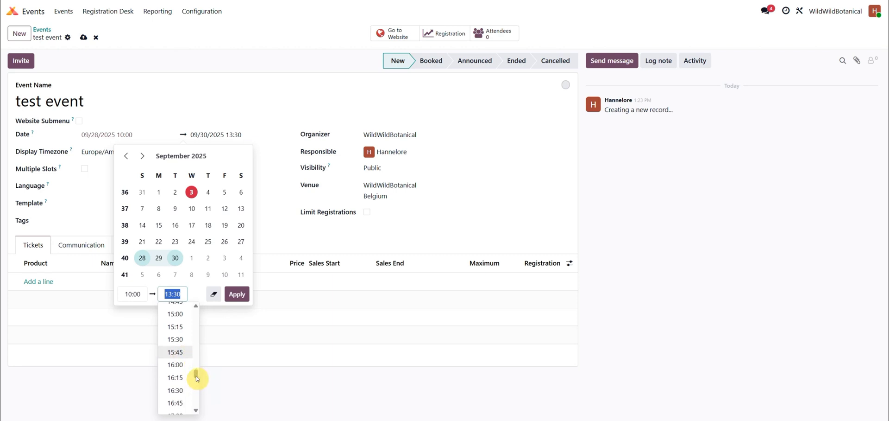
left_click(181, 383)
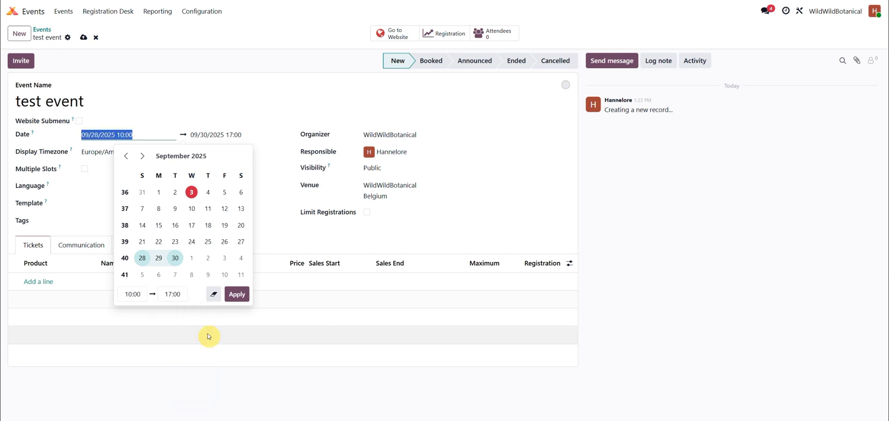
left_click(236, 296)
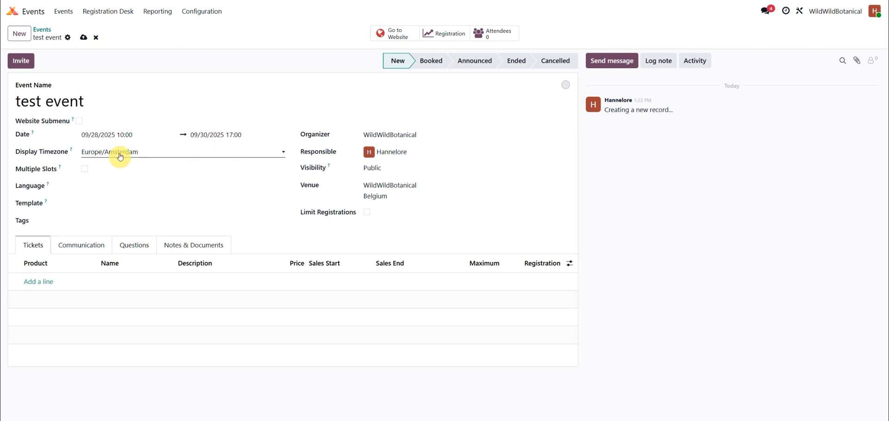
- Examine the language choices and the template options available for the event
left_click(87, 188)
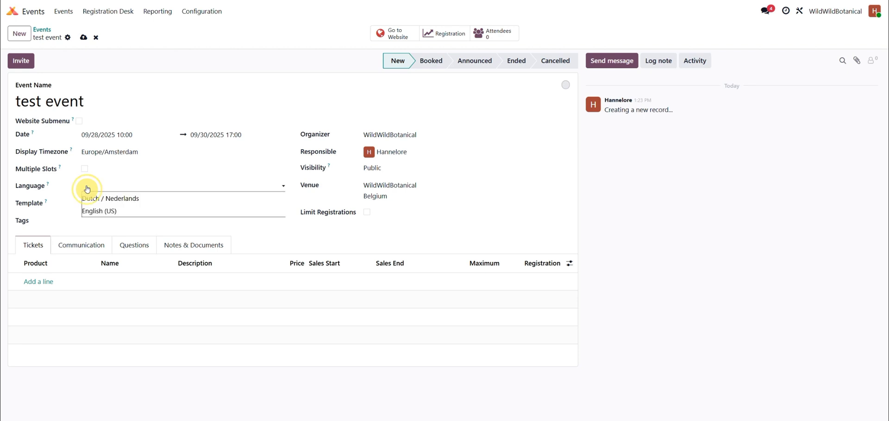
left_click(87, 187)
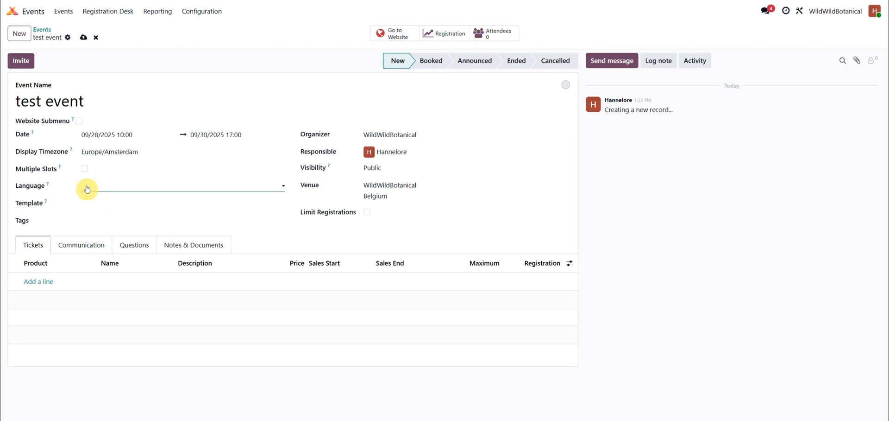
left_click(87, 187)
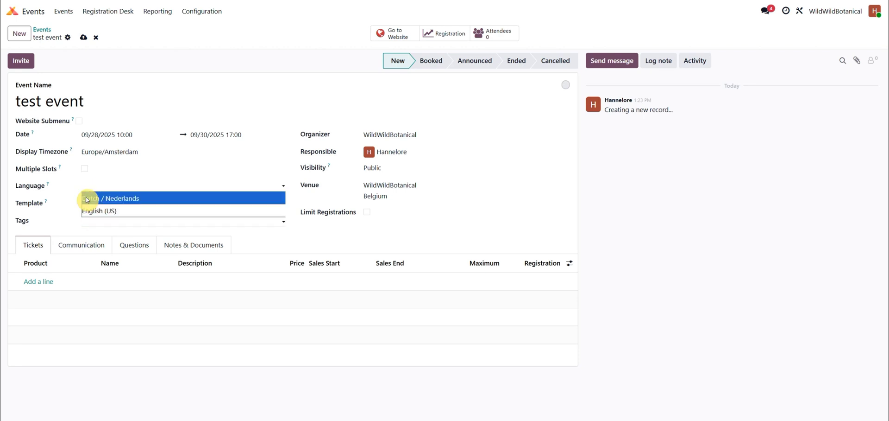
left_click(79, 181)
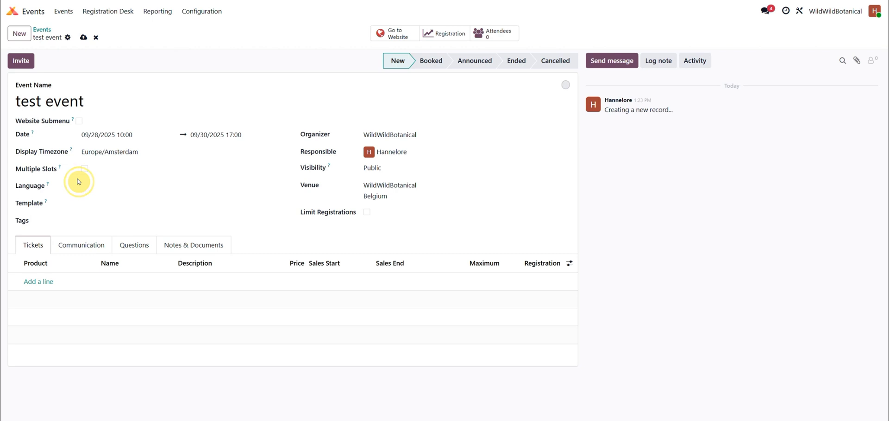
left_click(99, 204)
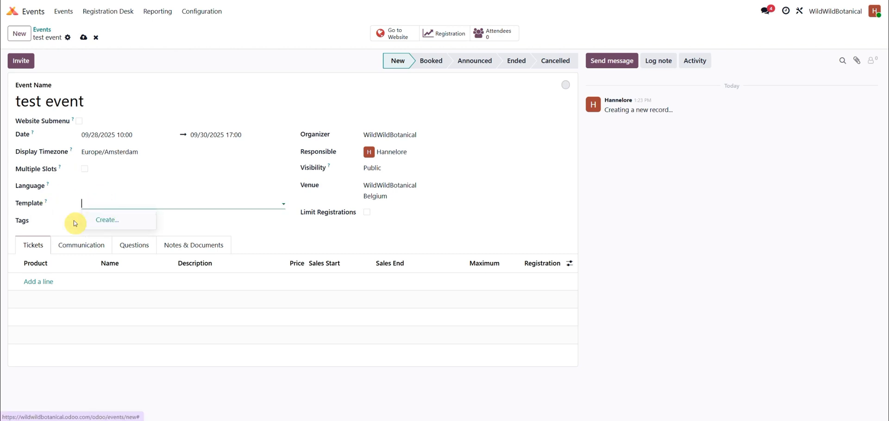
left_click(60, 223)
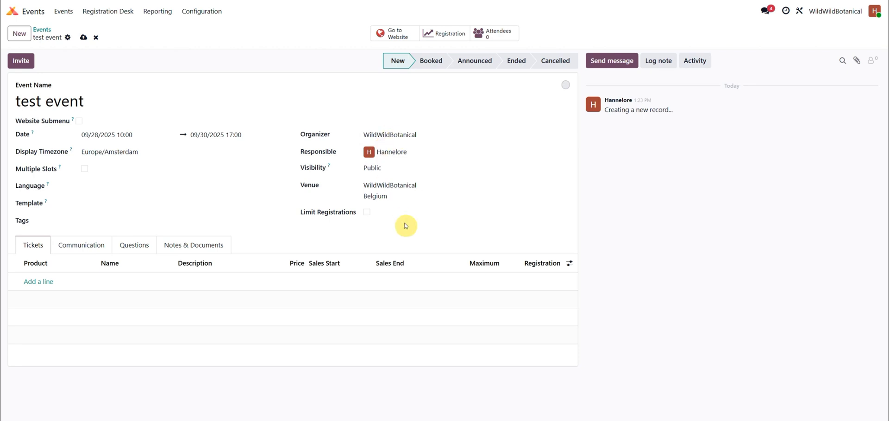
- Limit the event's registrations to 200 attendees
left_click(367, 213)
left_click(367, 213)
left_click(388, 212)
- Add a ticket line to the event and create a new product called 'Basic ticket' for it
left_click(48, 283)
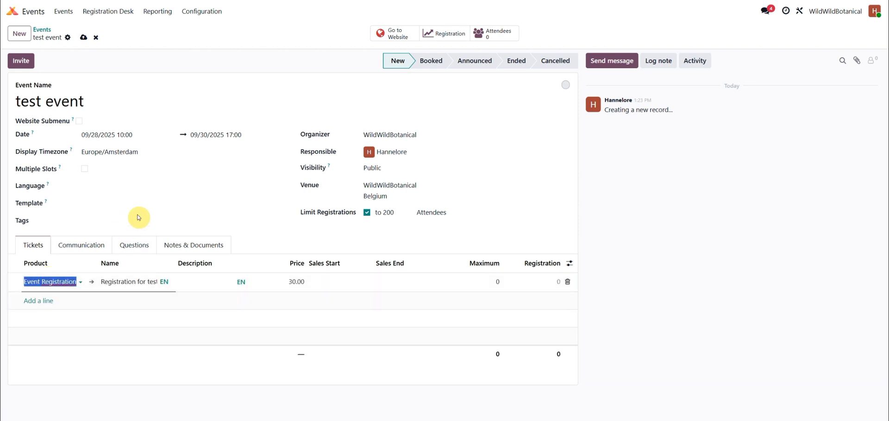
type("Basis")
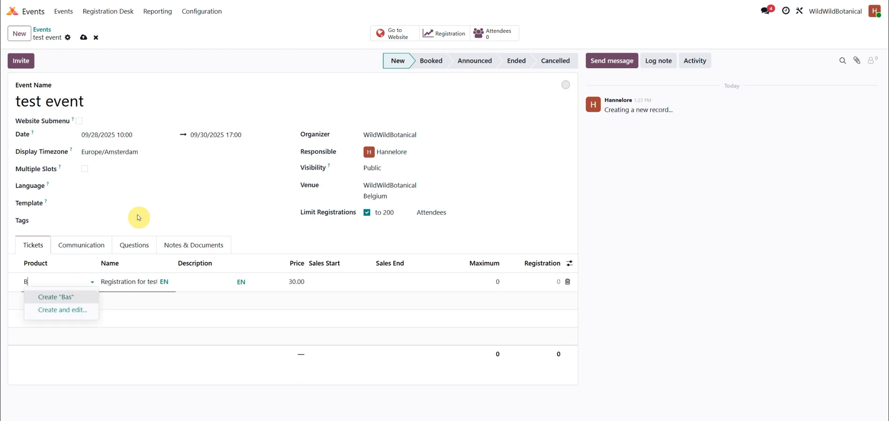
key("BackSpace")
type("Basi")
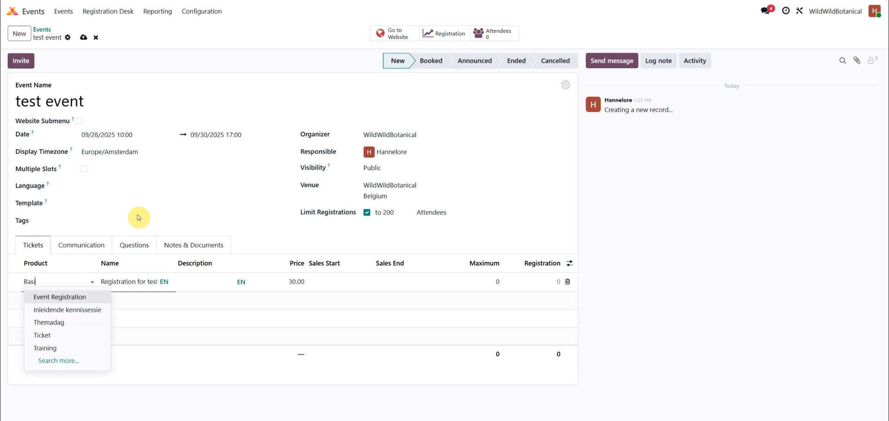
type("c")
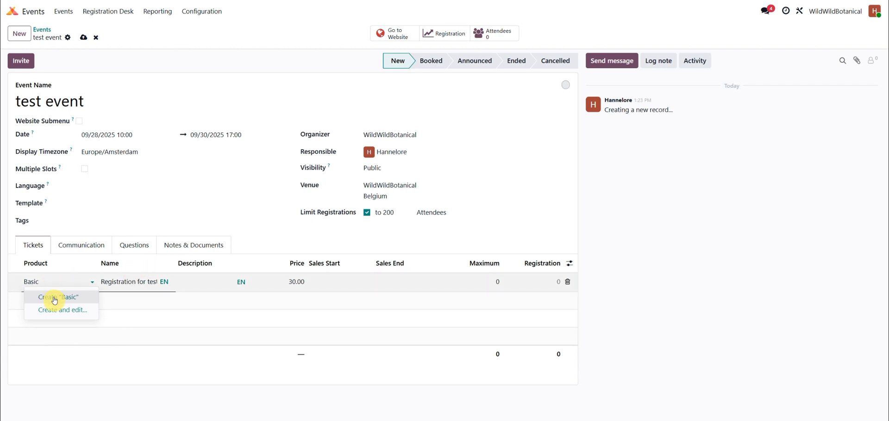
type(" ticket")
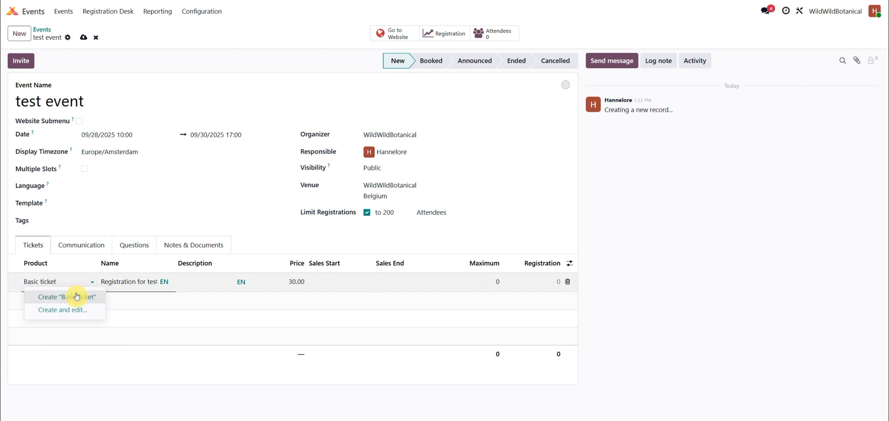
left_click(75, 293)
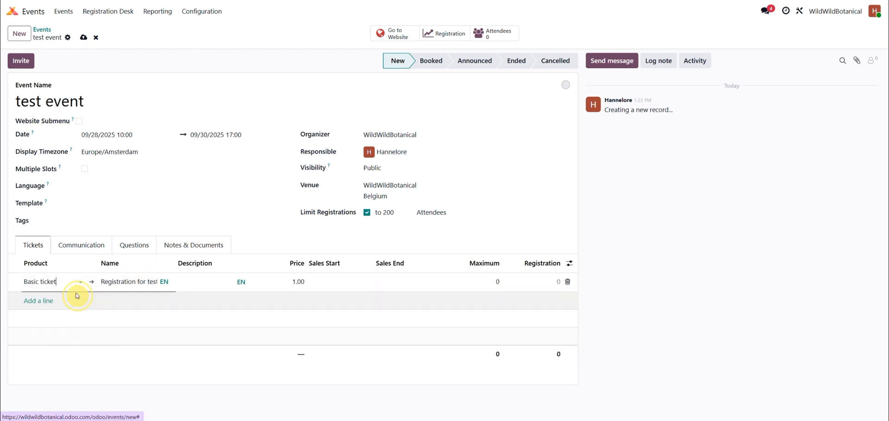
- Name the first ticket 'Basic ticket' and set its price to 100.00, leaving the sales start date and maximum unchanged
left_click(114, 283)
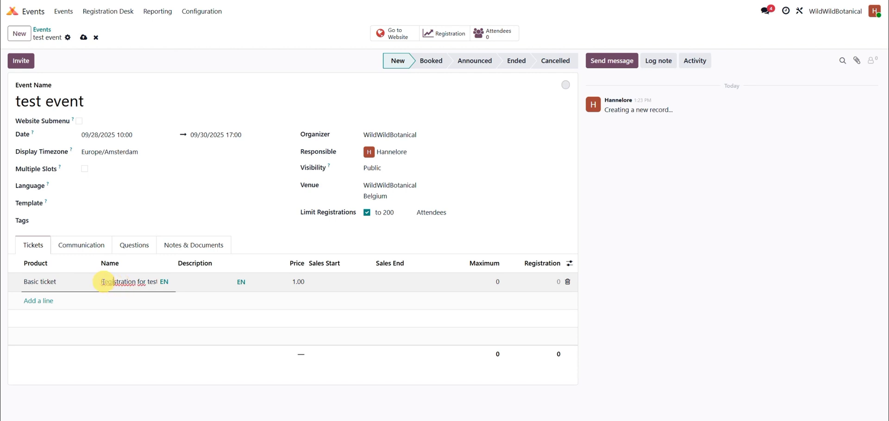
left_click_drag(101, 281, 165, 283)
type("RBasic")
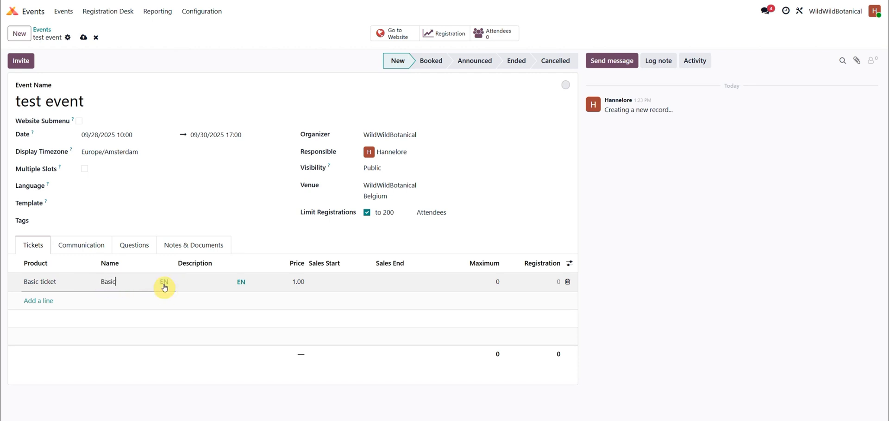
key("Tab")
key("Tab")
type("10")
left_click(317, 282)
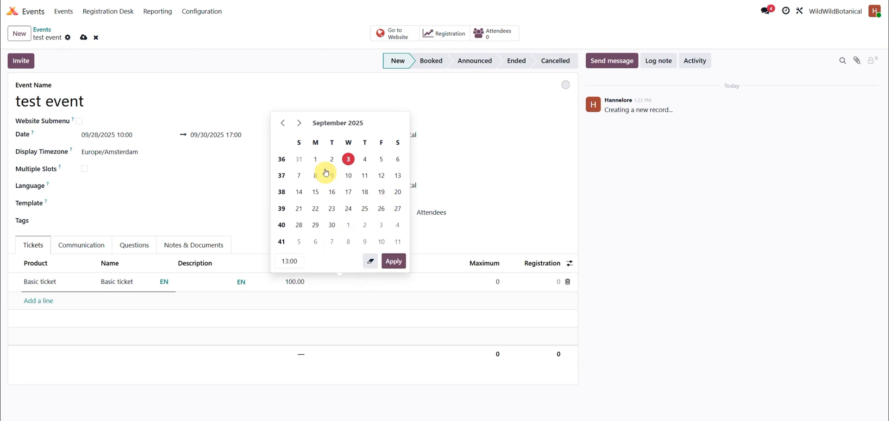
left_click(496, 283)
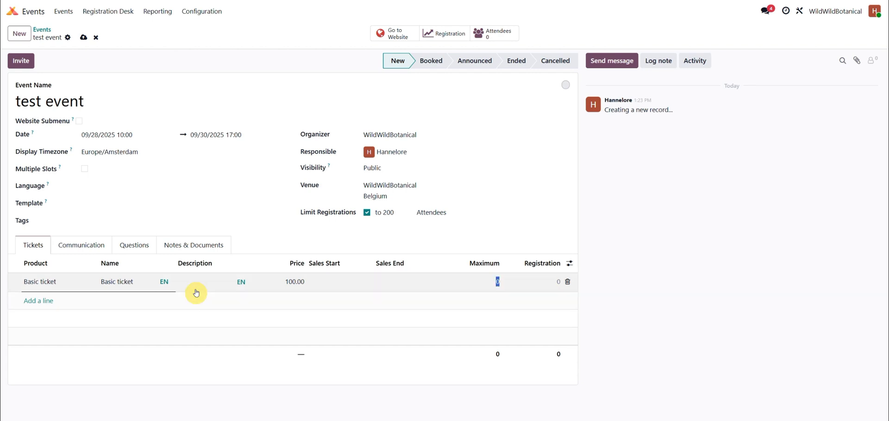
- Add a second ticket line and create a new product called 'Vip ticket' for it
left_click(32, 304)
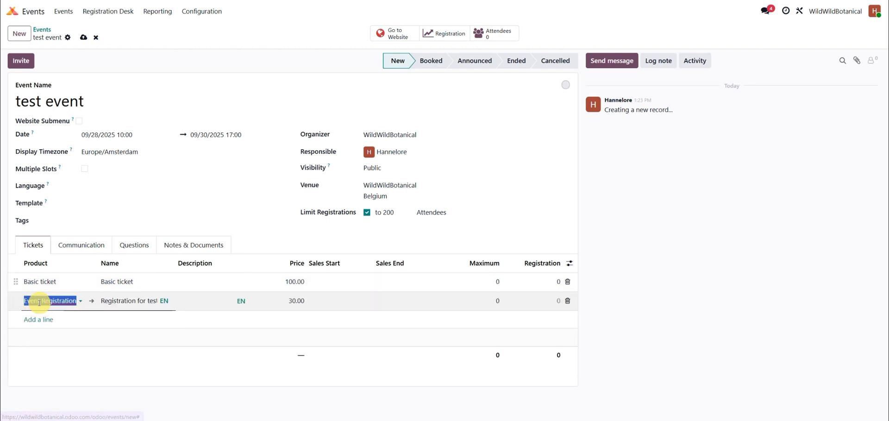
type("Vi")
key("BackSpace")
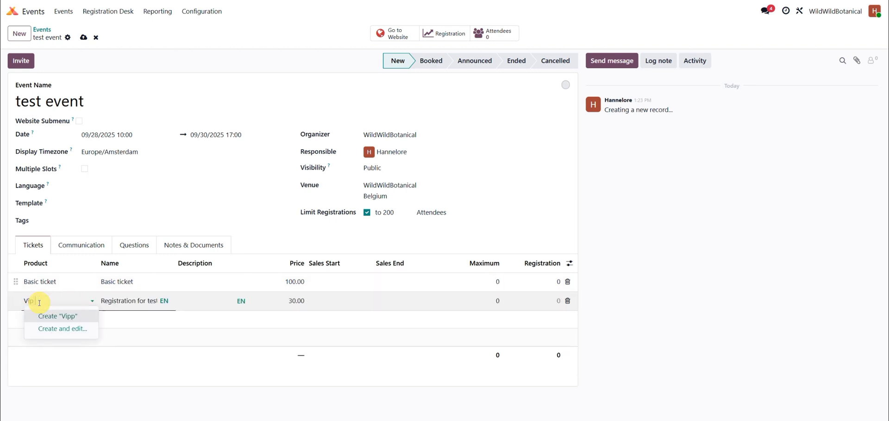
type("ticket")
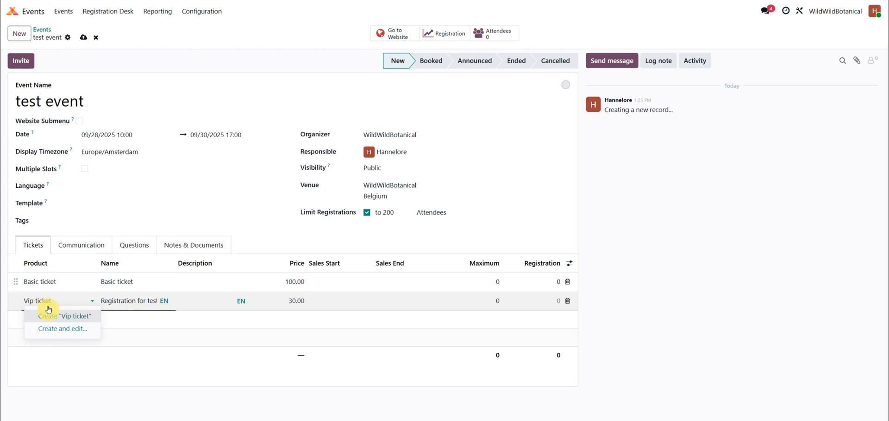
left_click(51, 316)
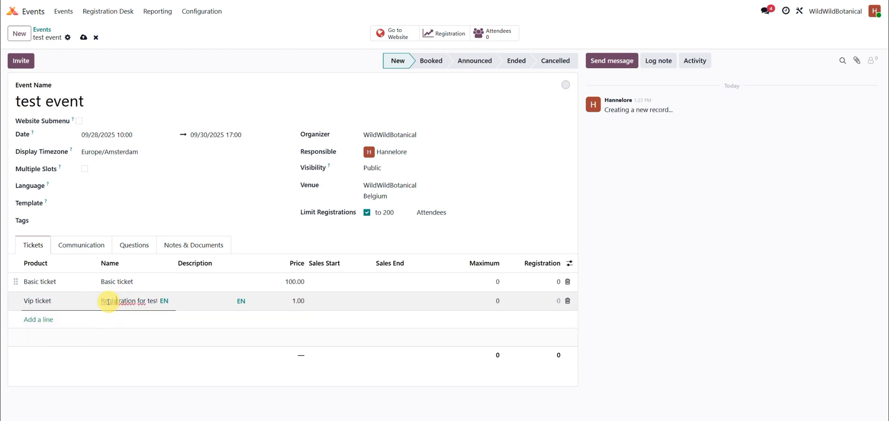
- Name the second ticket 'Vip ticket' and describe it as "You'l; get a vip treatment with a nice diner and free drinks"
left_click(148, 301)
triple_click(135, 301)
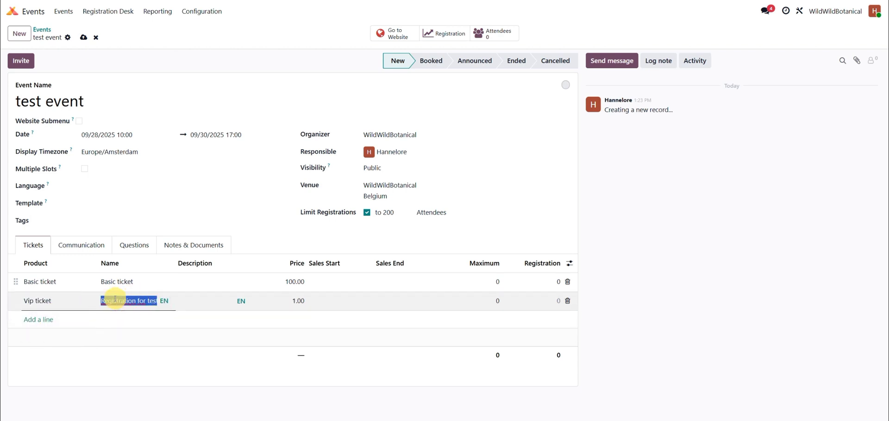
type("Vip ticket")
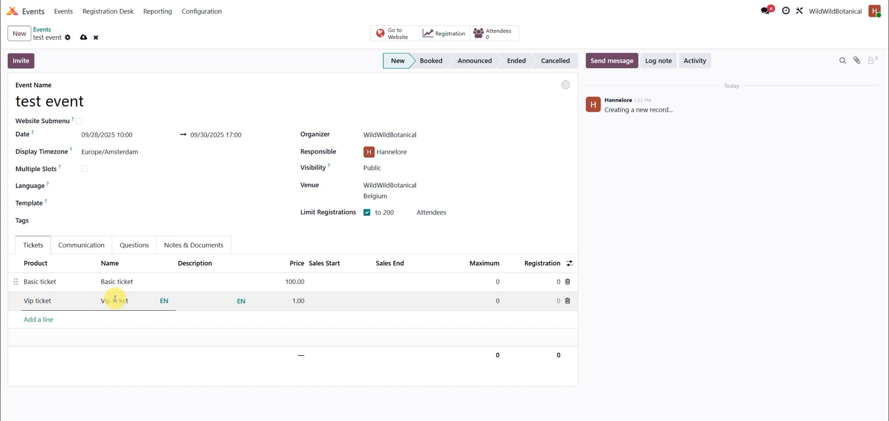
key("Tab")
type("You'l; get  a vip treatmen")
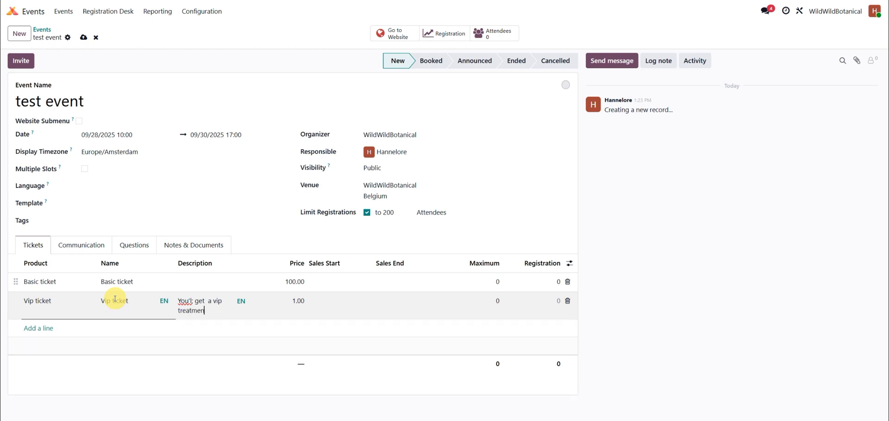
type("t with a nice dine")
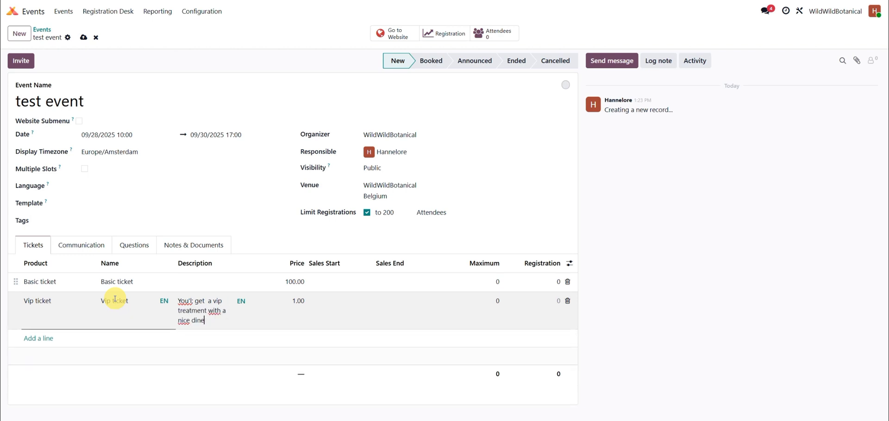
type("r and free di")
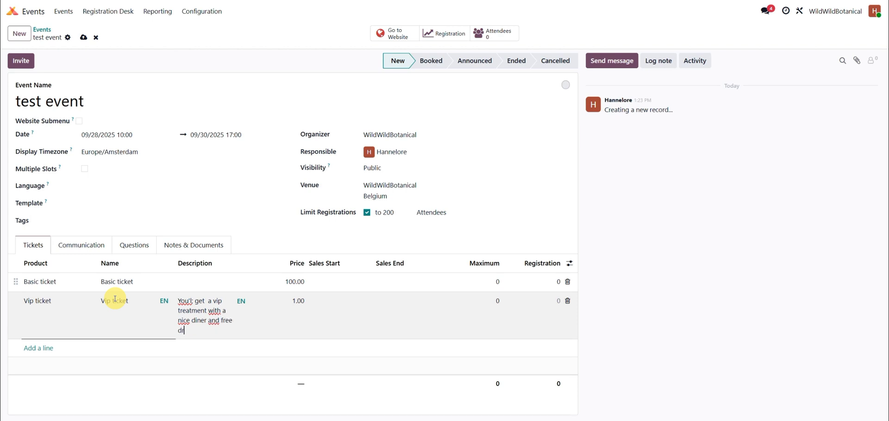
- Set the Vip ticket's price to 250.00 and its maximum to 20
key("Tab")
type("2")
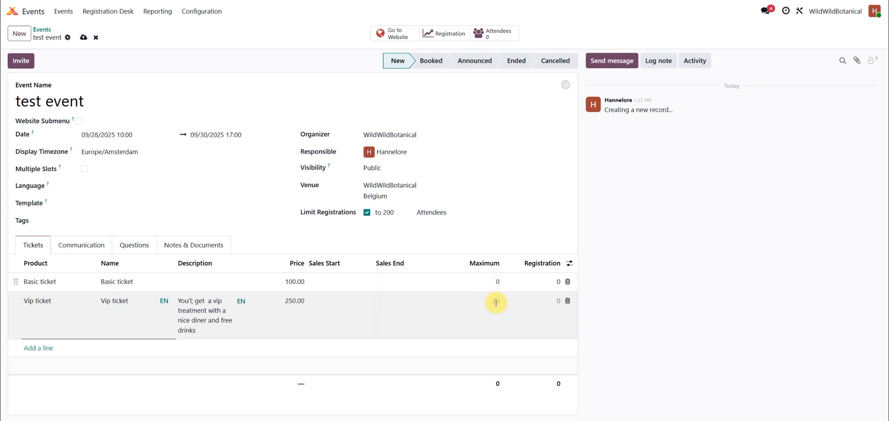
left_click(496, 302)
type("20")
left_click(499, 348)
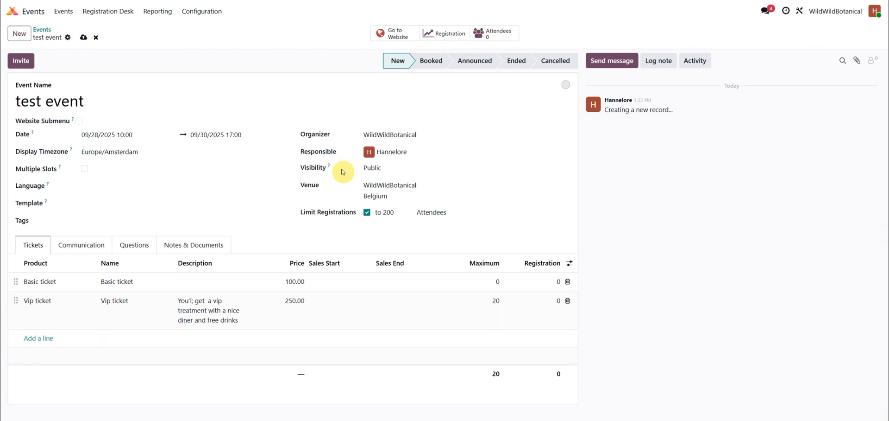
- Examine the event's scheduled communications, including the confirmation and reminder templates, the Mail or SMS choice, and the timing and trigger settings
left_click(80, 244)
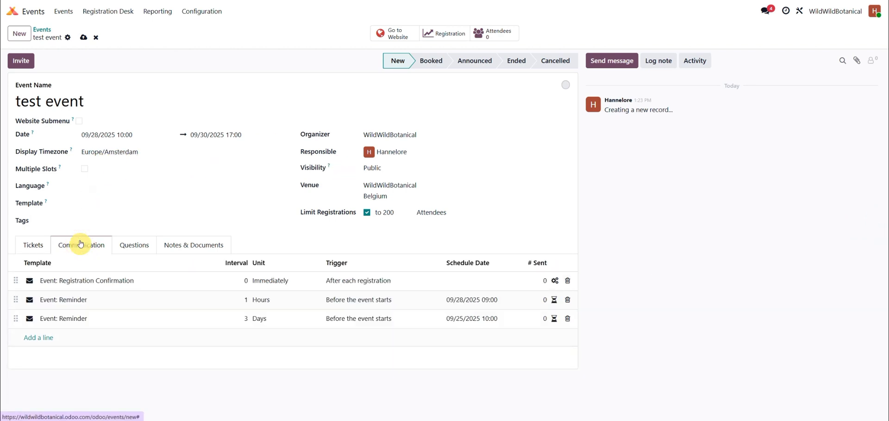
left_click(74, 285)
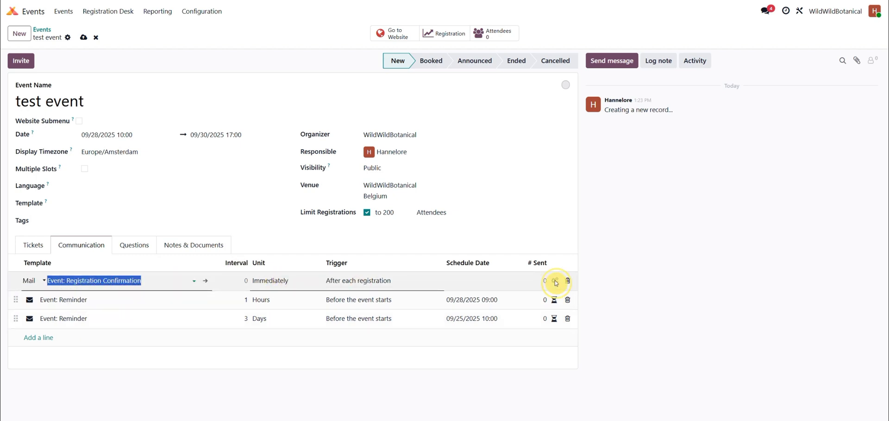
left_click(439, 247)
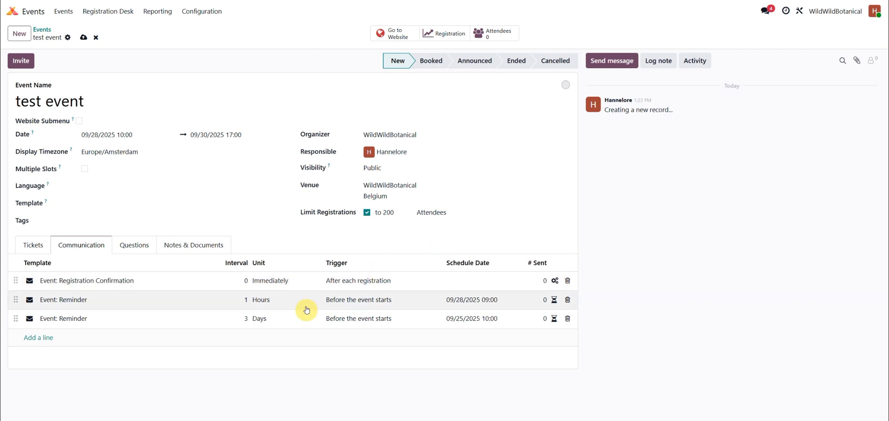
left_click(88, 299)
left_click(48, 303)
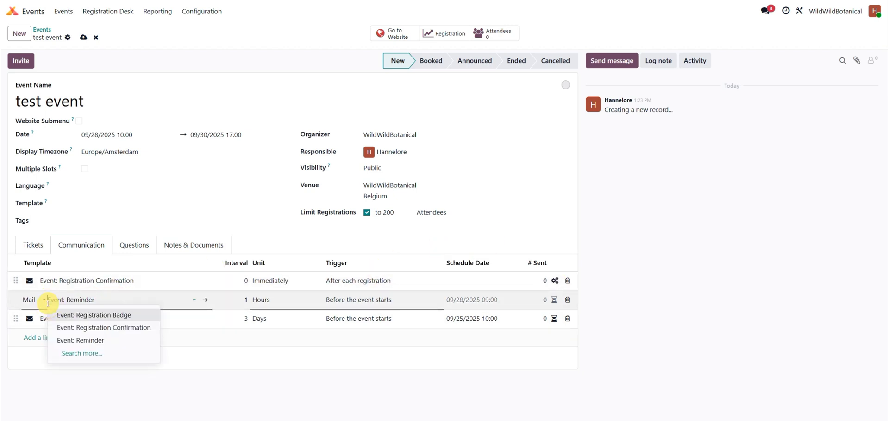
left_click(44, 299)
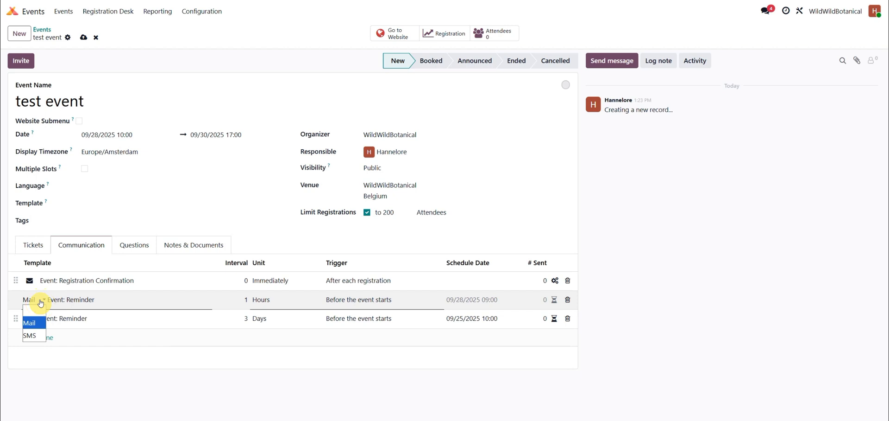
left_click(113, 299)
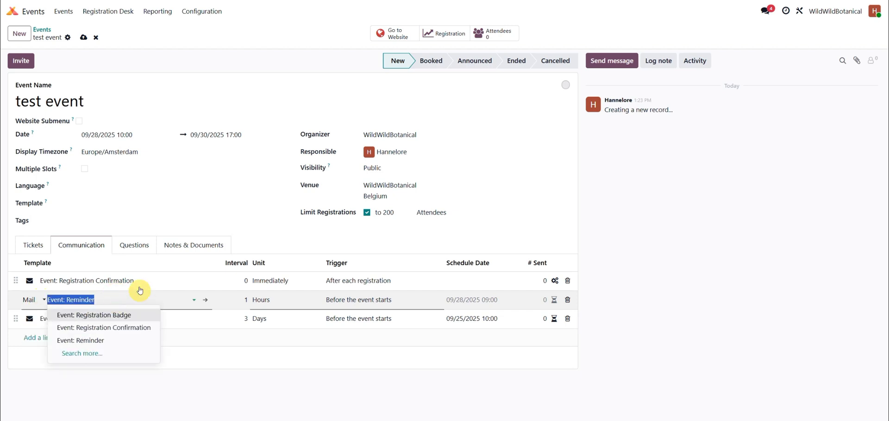
left_click(284, 309)
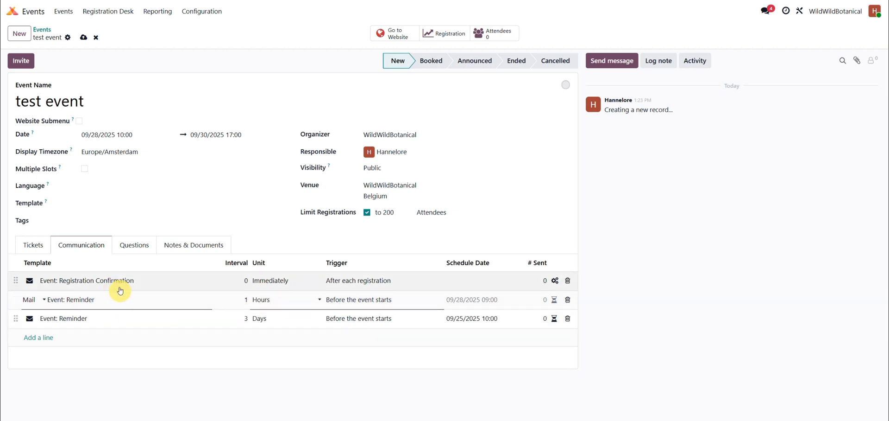
left_click(346, 318)
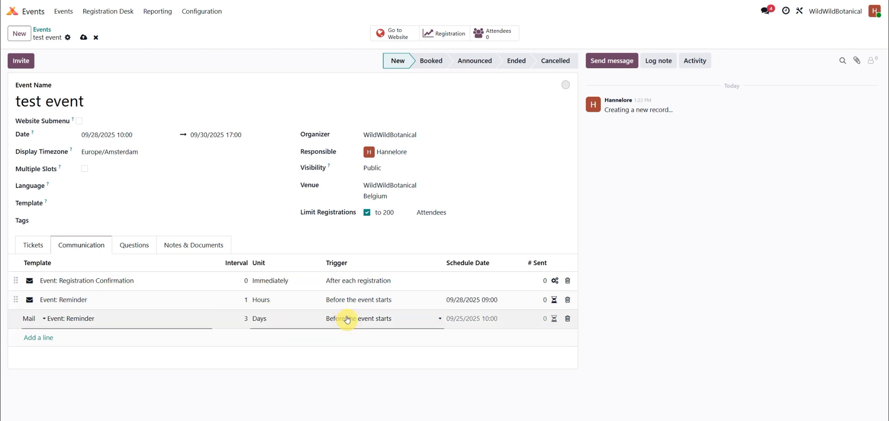
- Examine the trigger choices for the reminder scheduled 3 days before the event
left_click(431, 322)
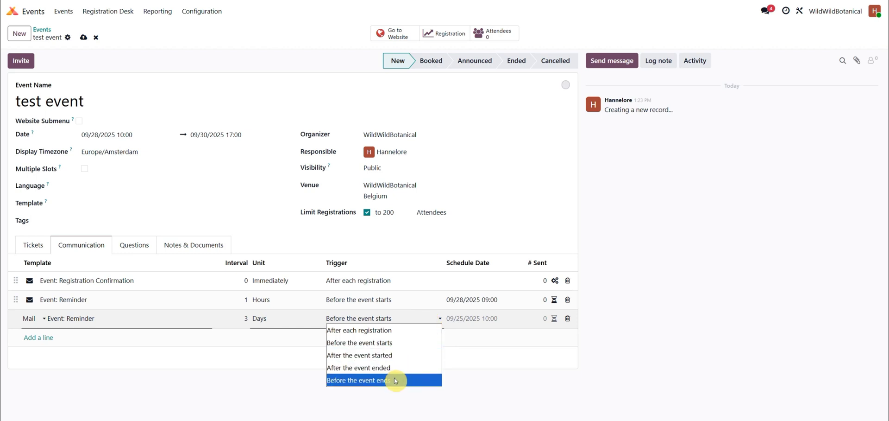
left_click(29, 318)
left_click(351, 319)
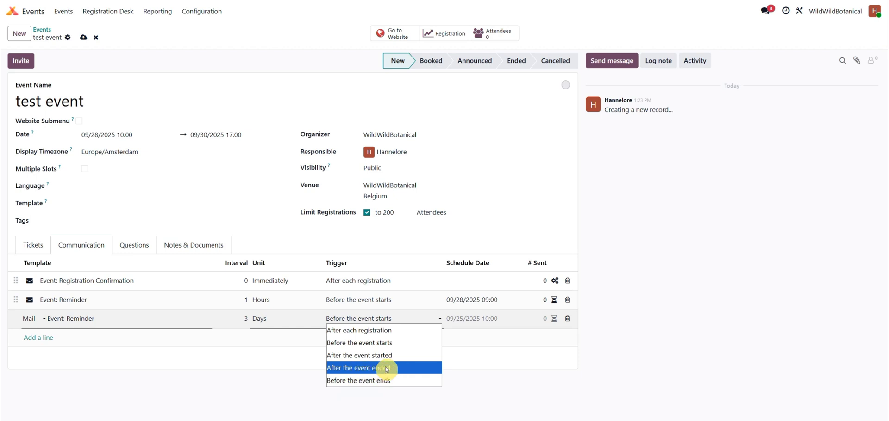
left_click(733, 258)
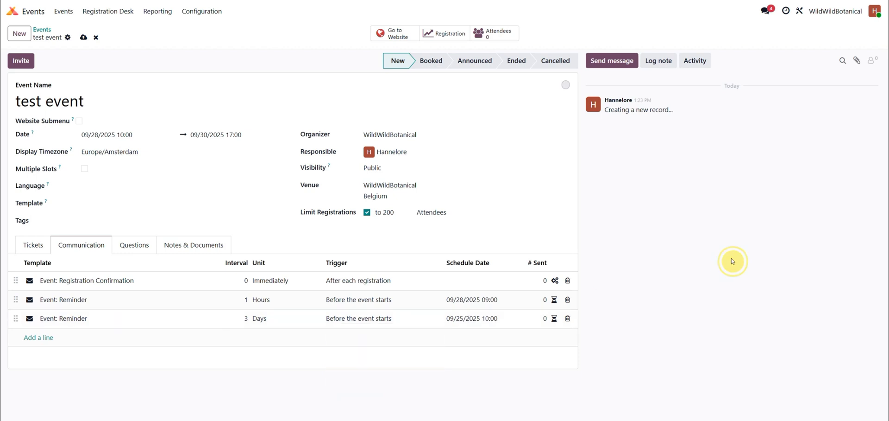
- Examine the event's registration questions, its badge, note and ticket instruction fields, and the available record actions
left_click(132, 245)
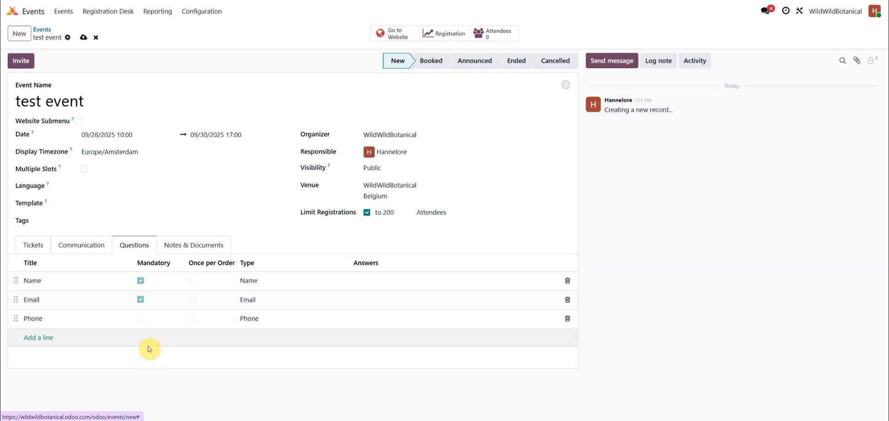
left_click(194, 250)
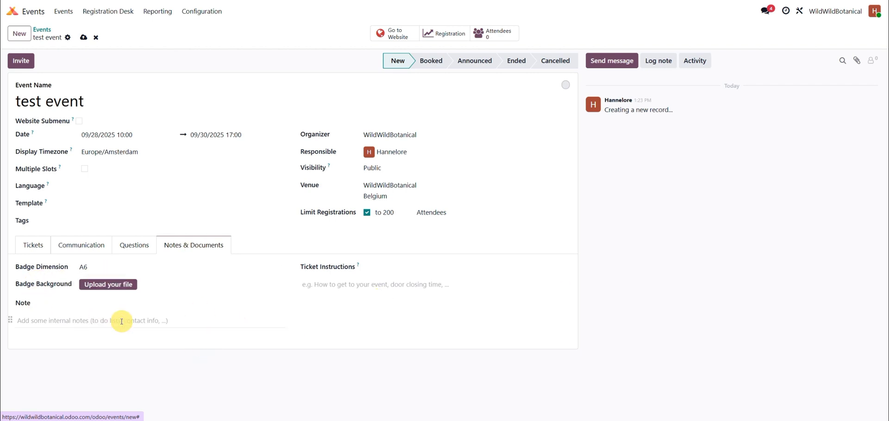
left_click(330, 284)
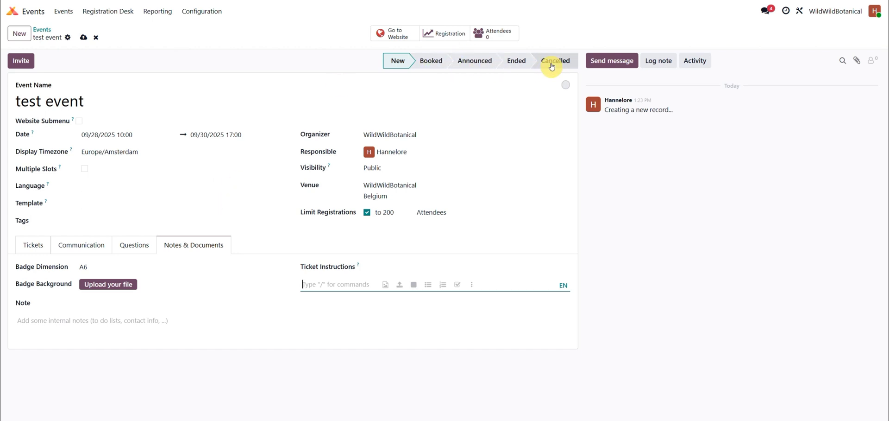
left_click(68, 37)
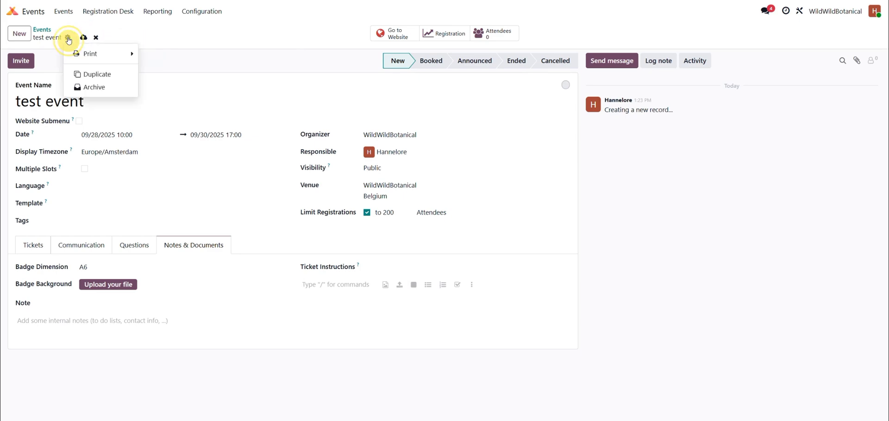
left_click(63, 10)
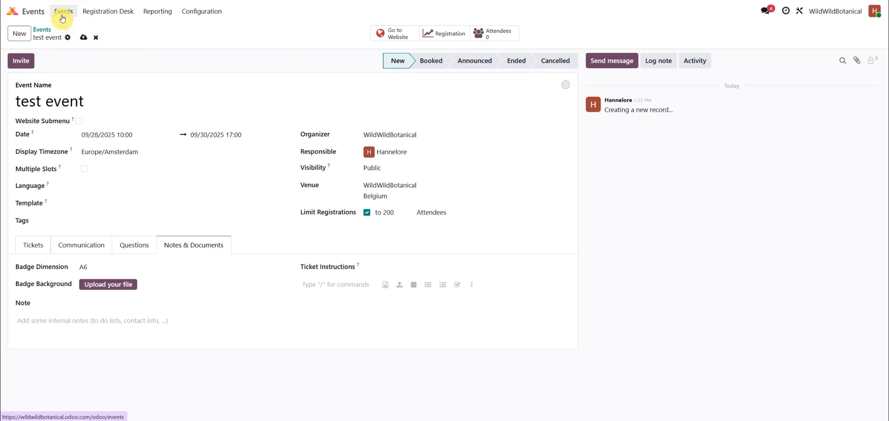
- View the registration desk's attendee scanning screen and the reporting and configuration choices for events
left_click(103, 14)
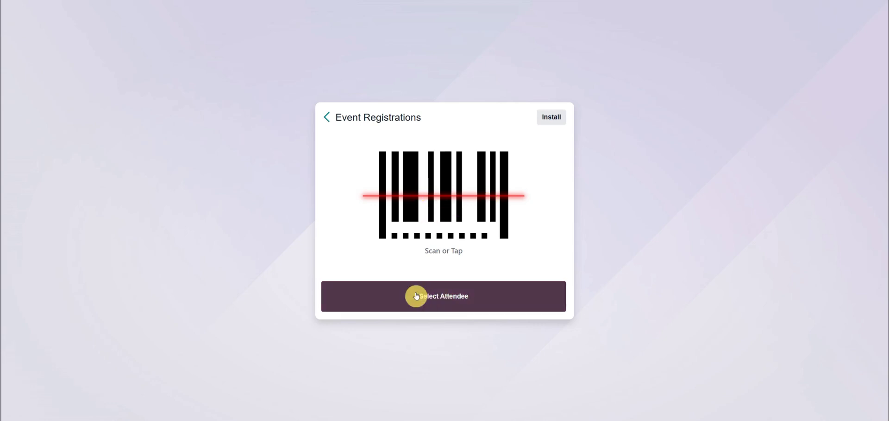
left_click(326, 117)
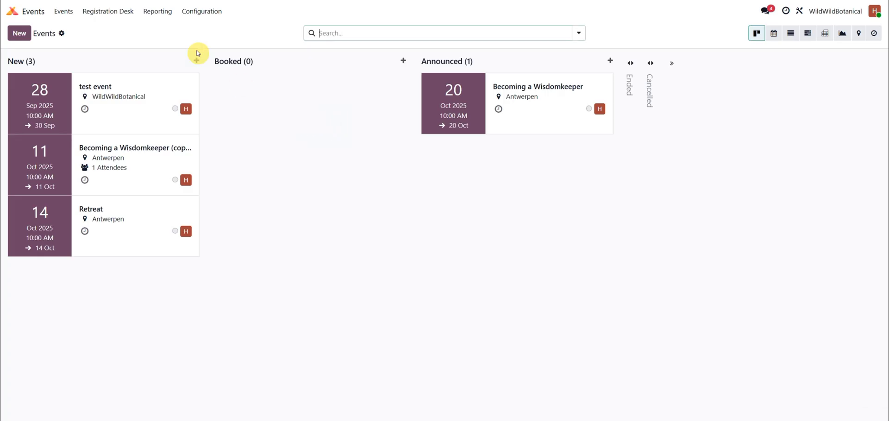
left_click(157, 11)
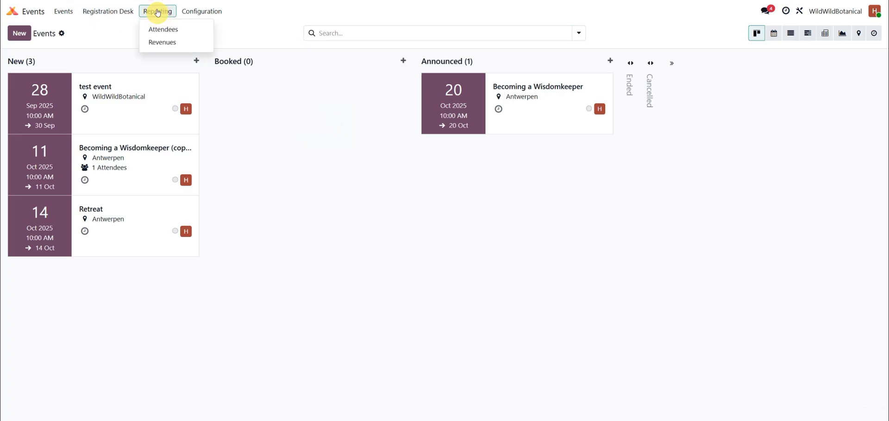
left_click(200, 11)
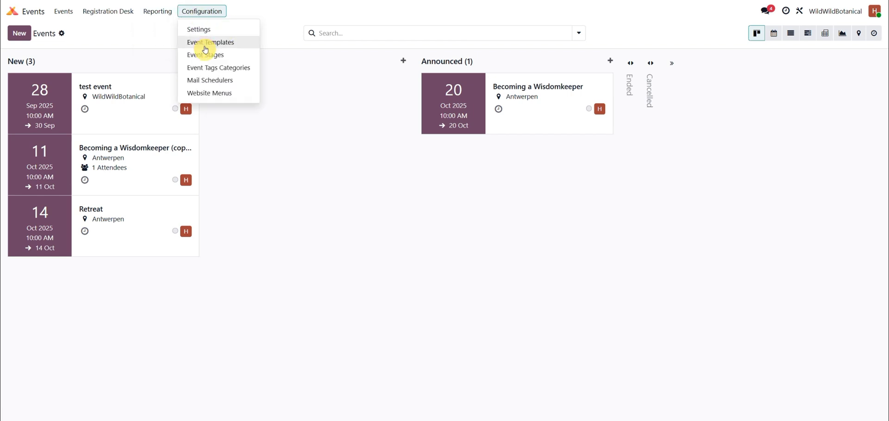
left_click(248, 139)
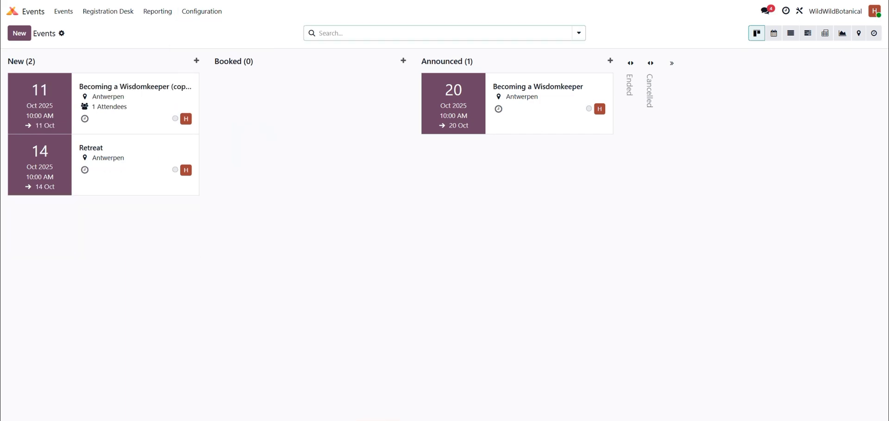
- Switch to the Appointments app and start a new appointment type titled 'Paid appointment'
left_click(13, 13)
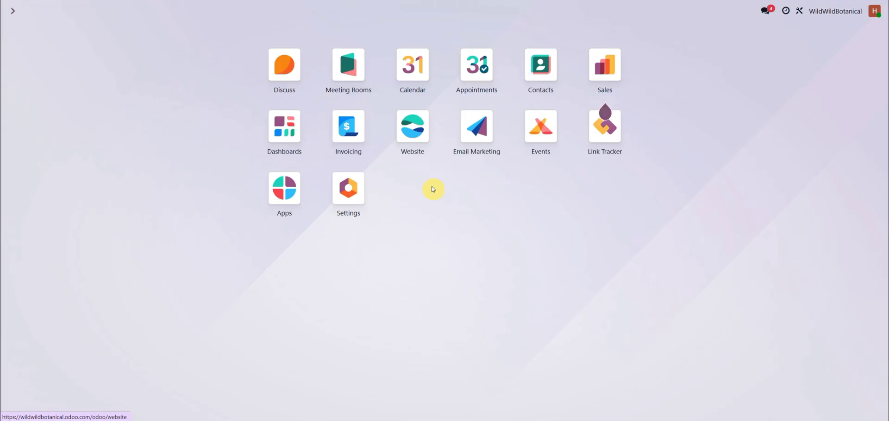
left_click(481, 69)
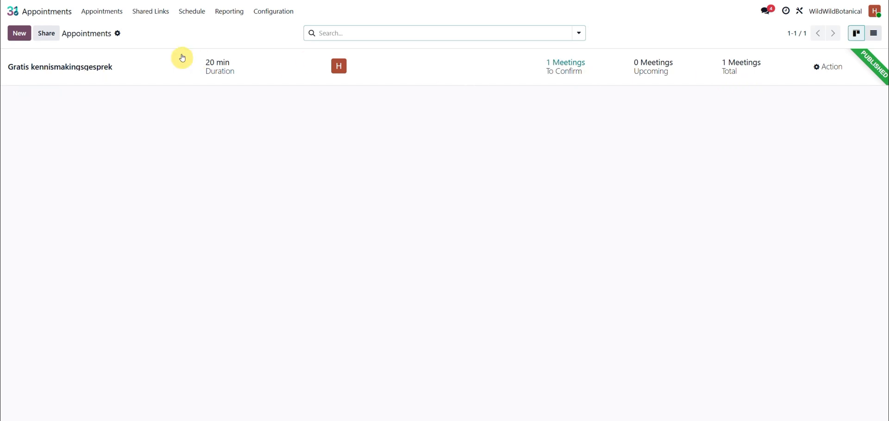
left_click(19, 32)
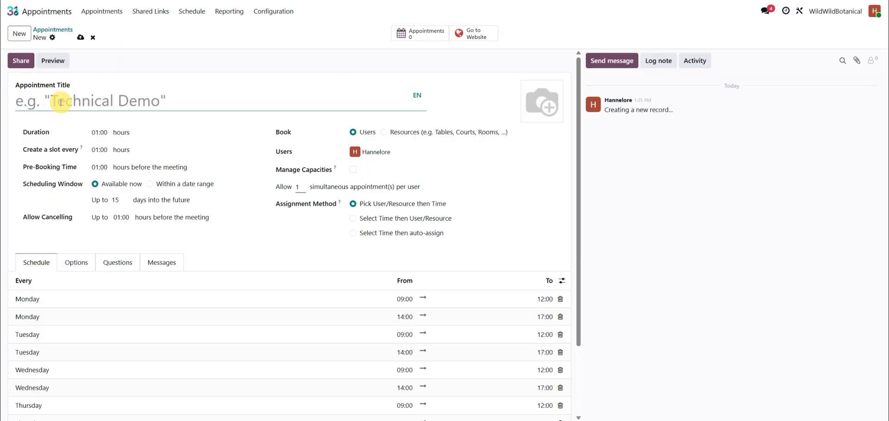
type("Paid a")
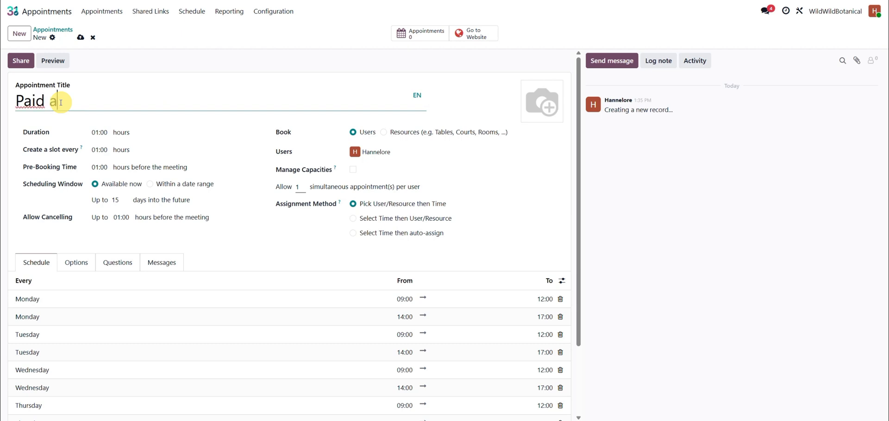
type("ppoi")
key("BackSpace")
type("ointment")
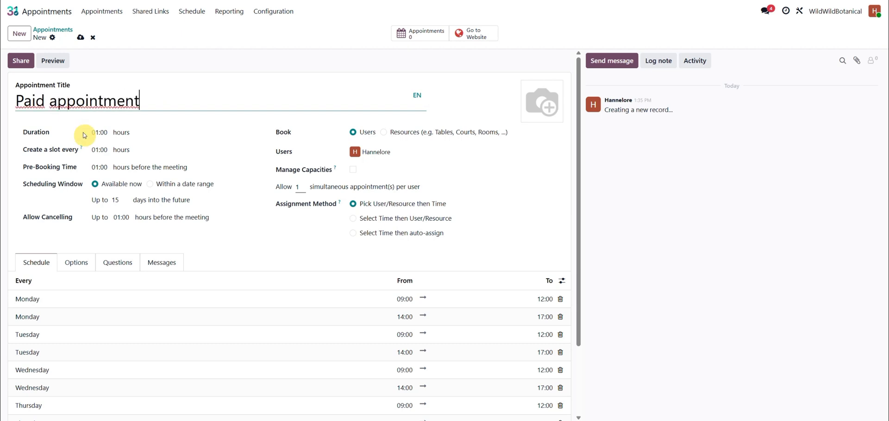
- Examine the appointment's duration, slot interval and cancellation settings, and compare booking by resources with booking by users
left_click(106, 128)
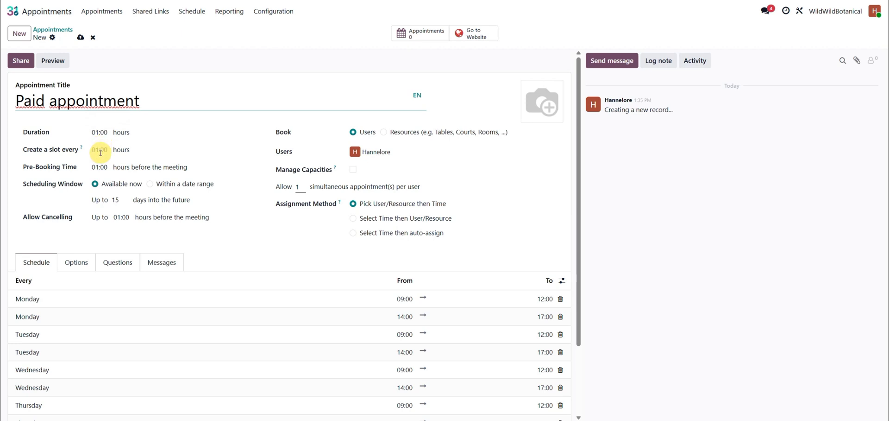
mouse_move(82, 148)
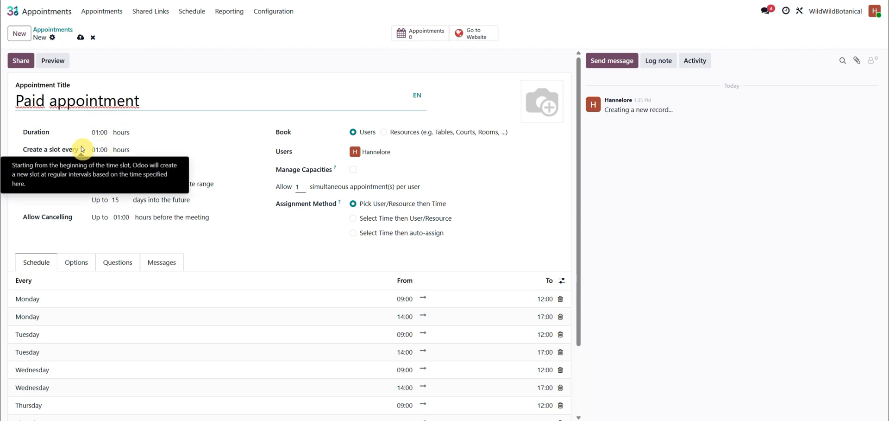
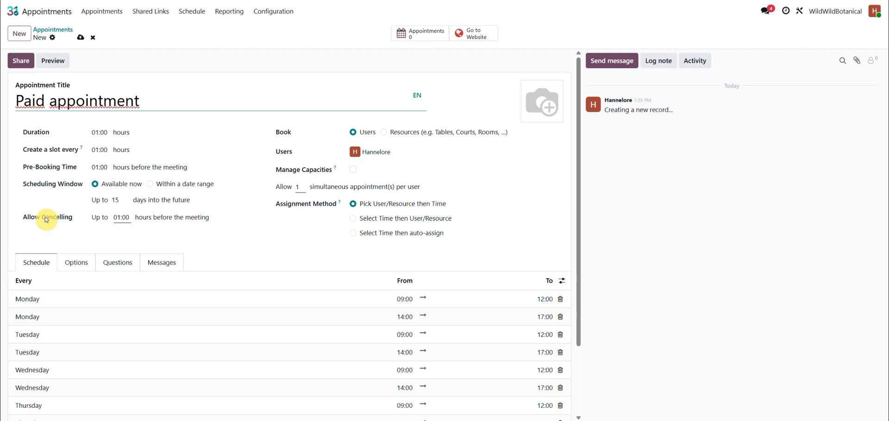
left_click(116, 213)
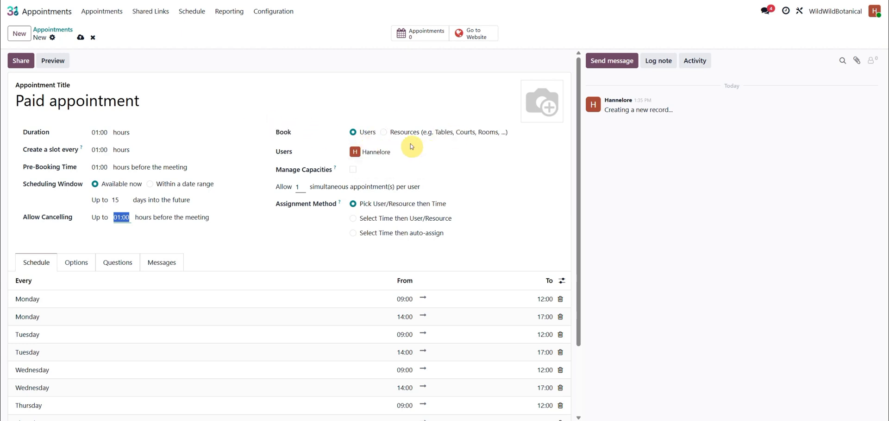
left_click(384, 132)
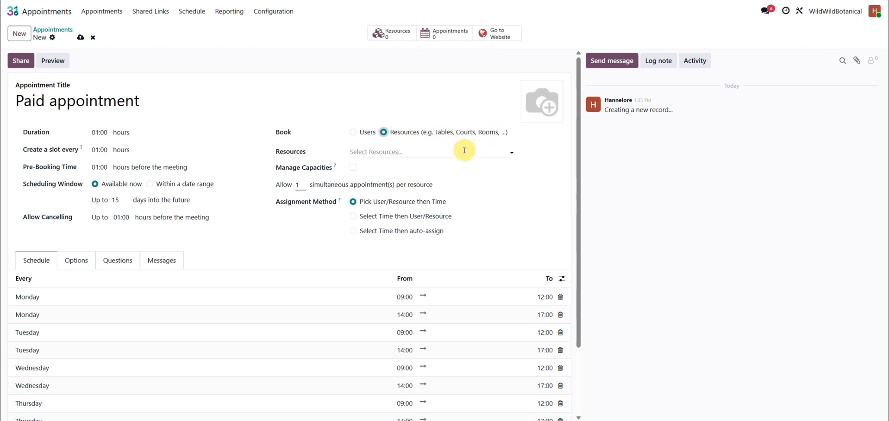
left_click(353, 132)
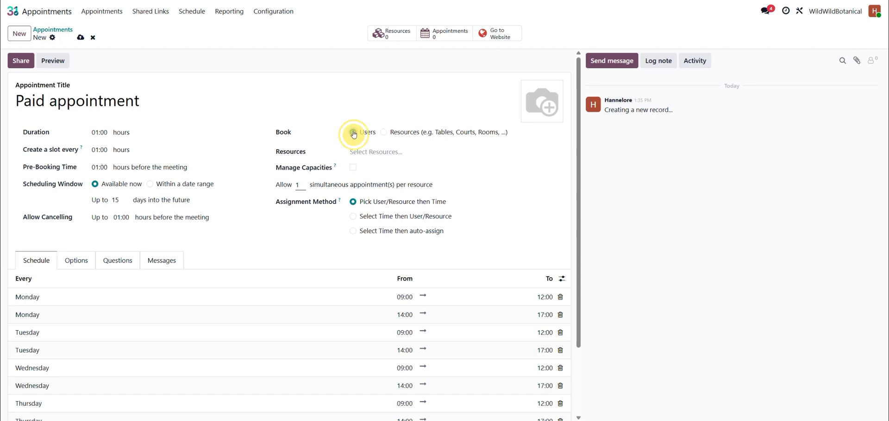
- Examine the appointment's weekly time slots and the weekday choices offered for an additional slot
left_click_drag(578, 132, 576, 160)
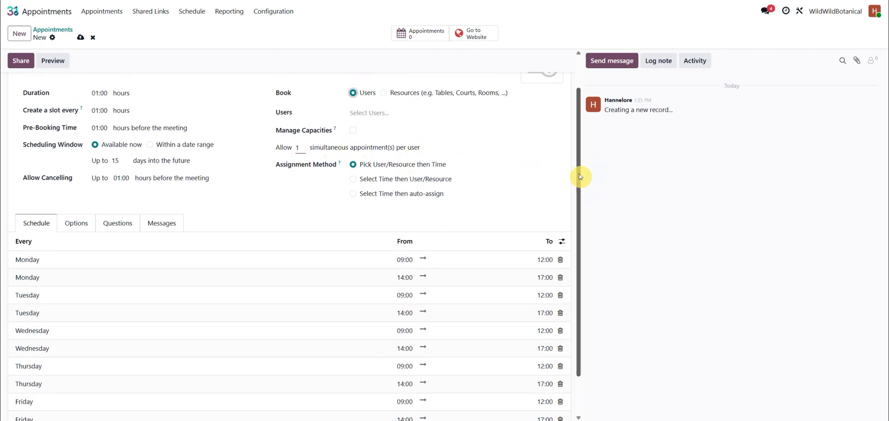
left_click_drag(579, 173, 572, 225)
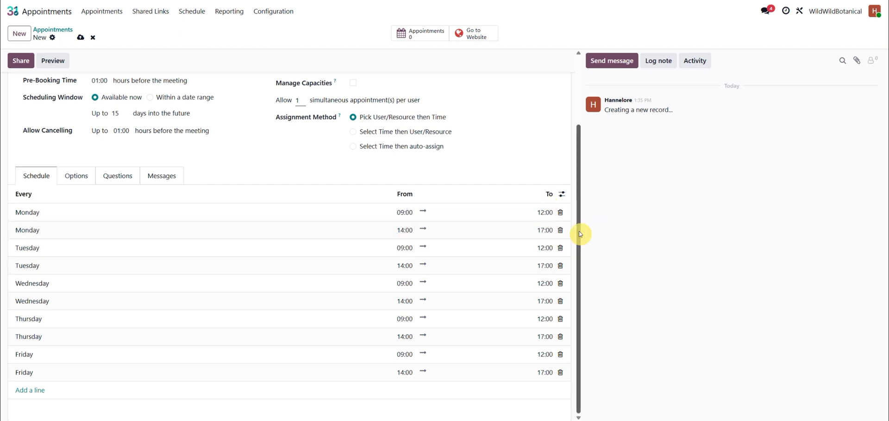
left_click(30, 390)
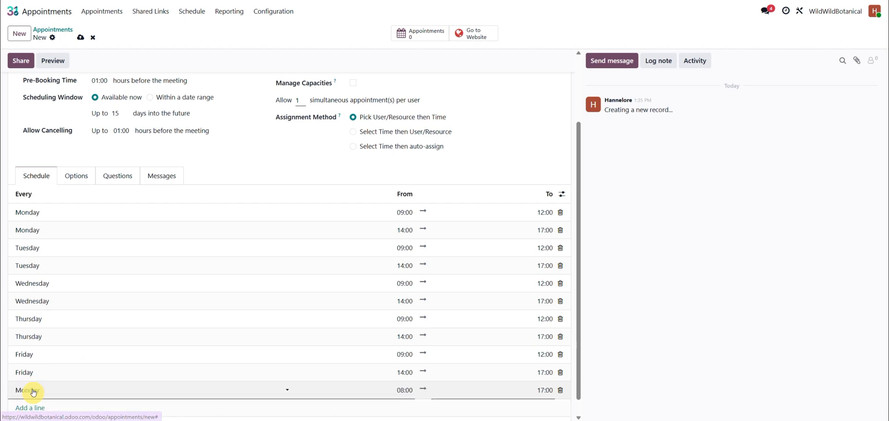
left_click(33, 390)
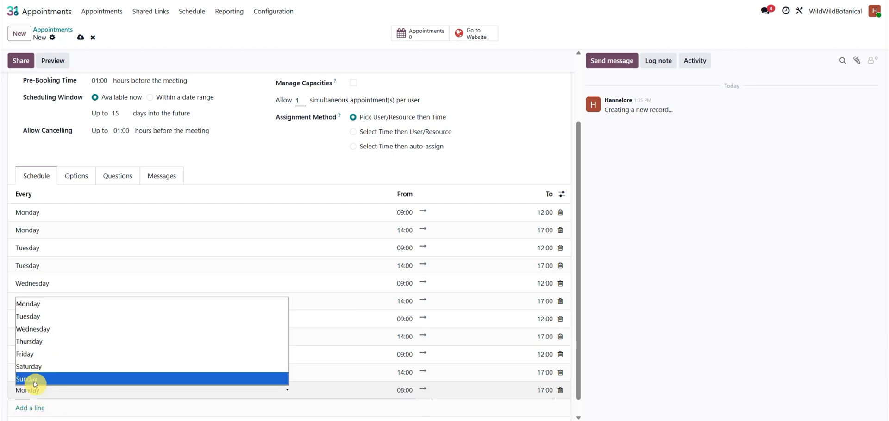
left_click(252, 136)
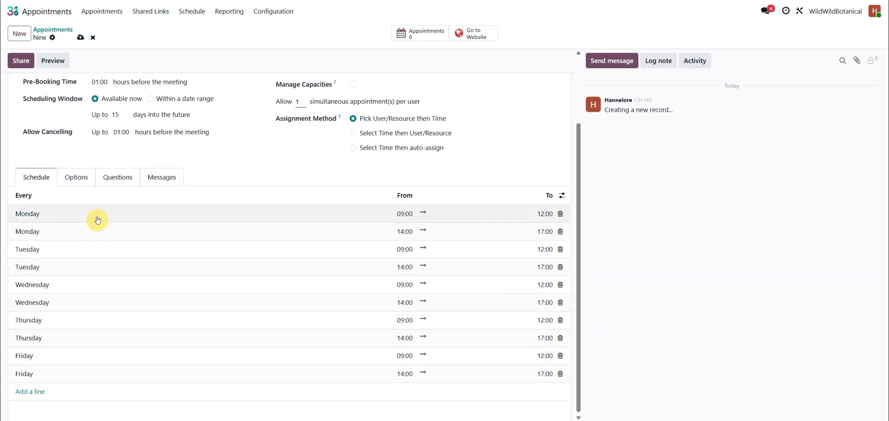
- Examine the appointment's display, location, videoconference and reminder options
left_click(70, 179)
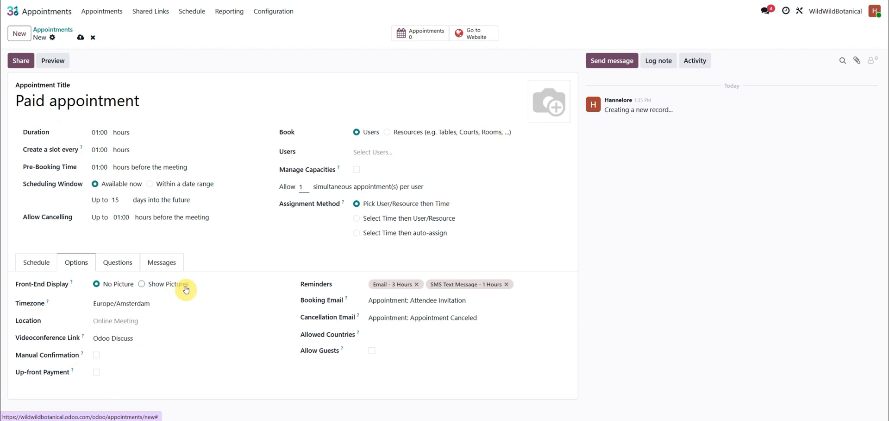
left_click(123, 323)
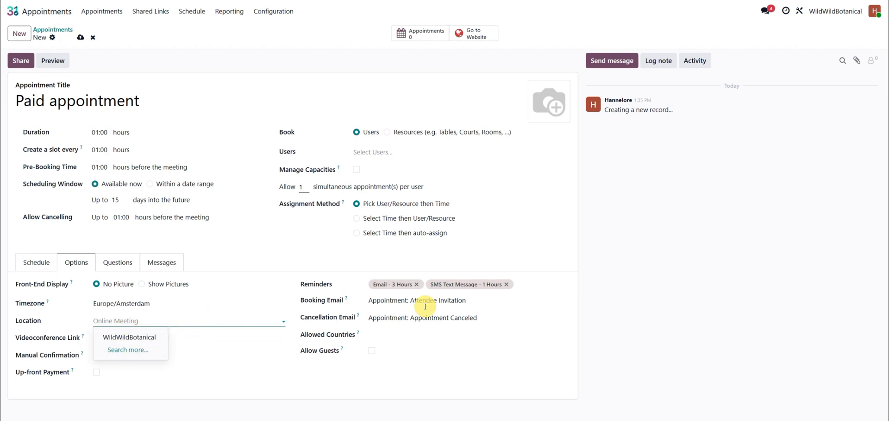
left_click(342, 390)
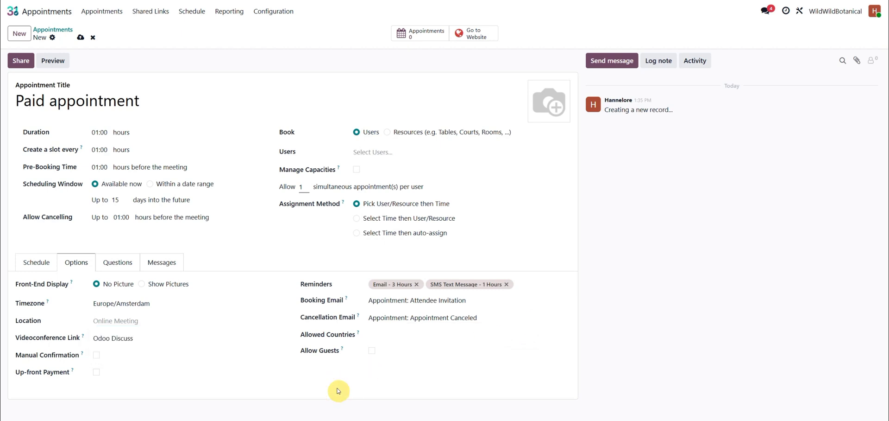
left_click(129, 343)
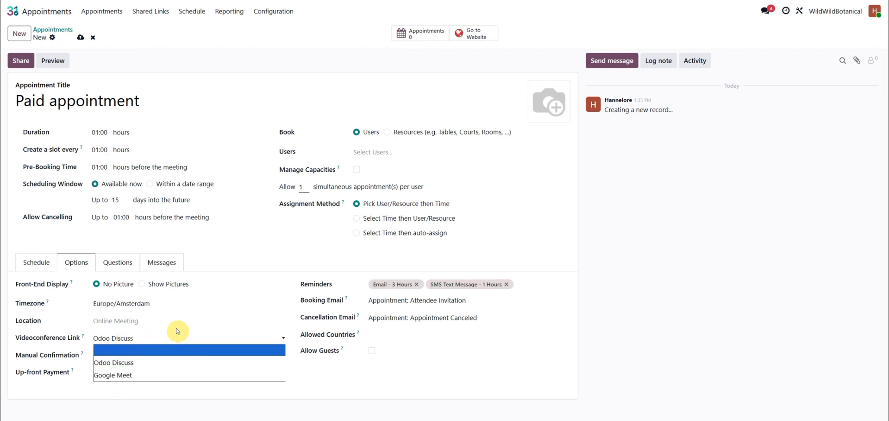
left_click(178, 331)
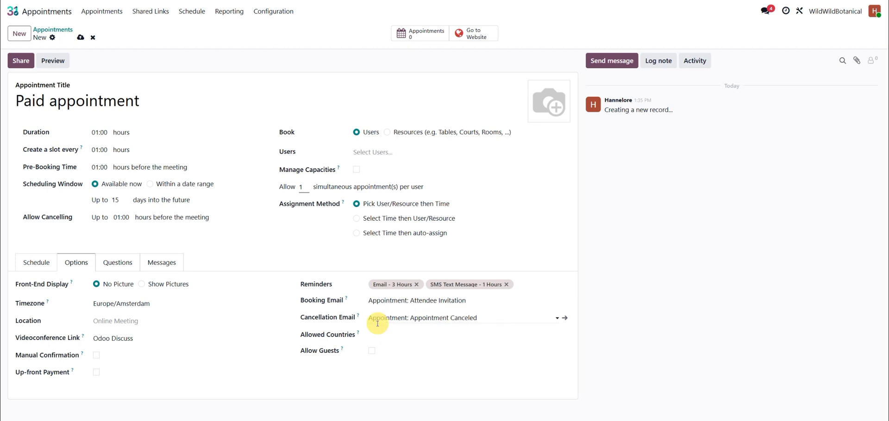
- Enable up-front payment for the 'Paid appointment' type
left_click(96, 373)
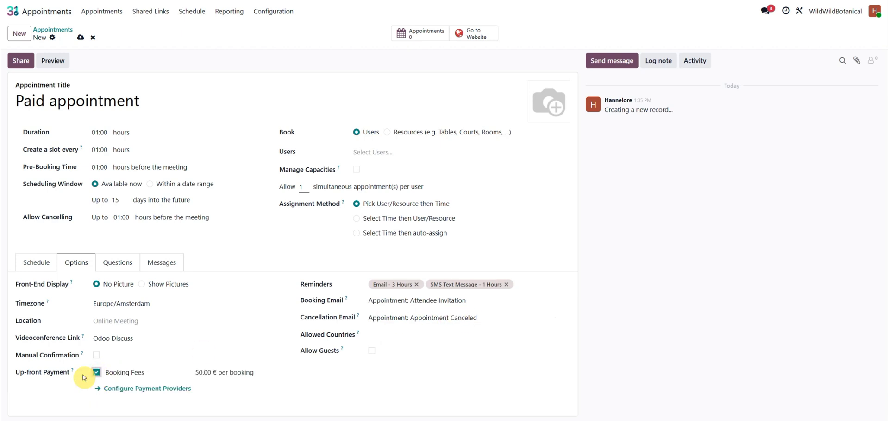
- Open the Booking Fees product used for the up-front payment and set its sales price to 100 €
left_click(175, 372)
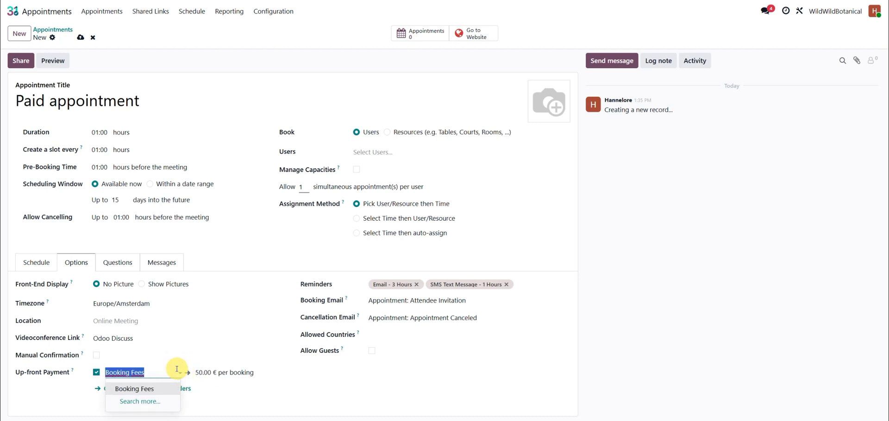
left_click(177, 369)
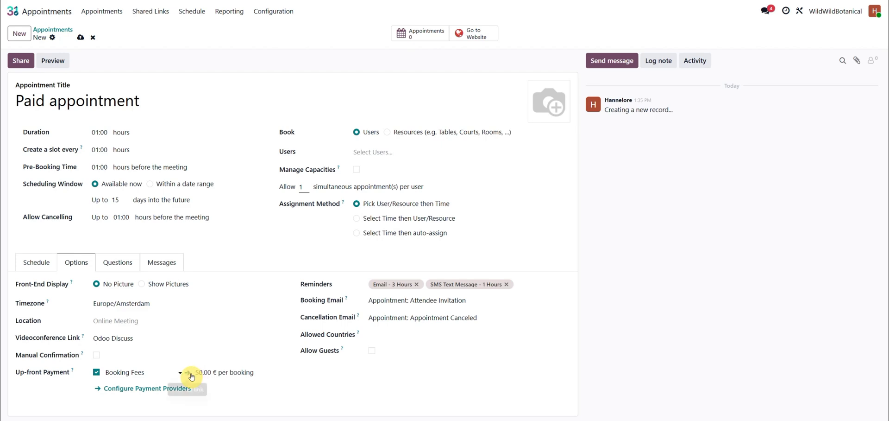
left_click(190, 374)
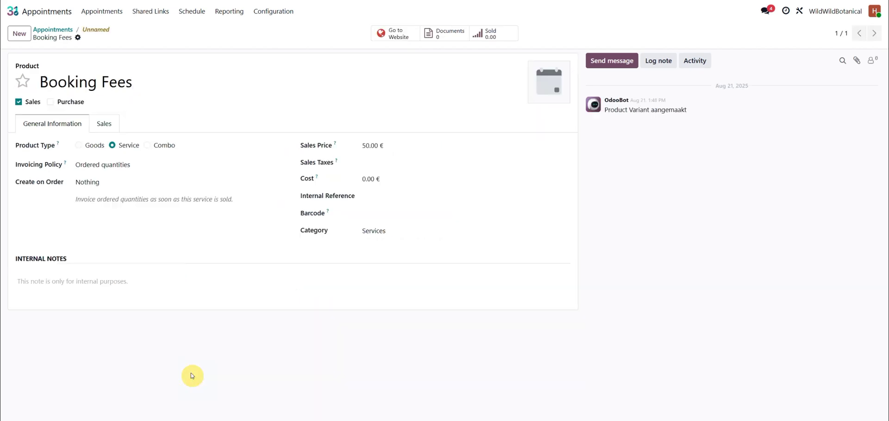
left_click(367, 145)
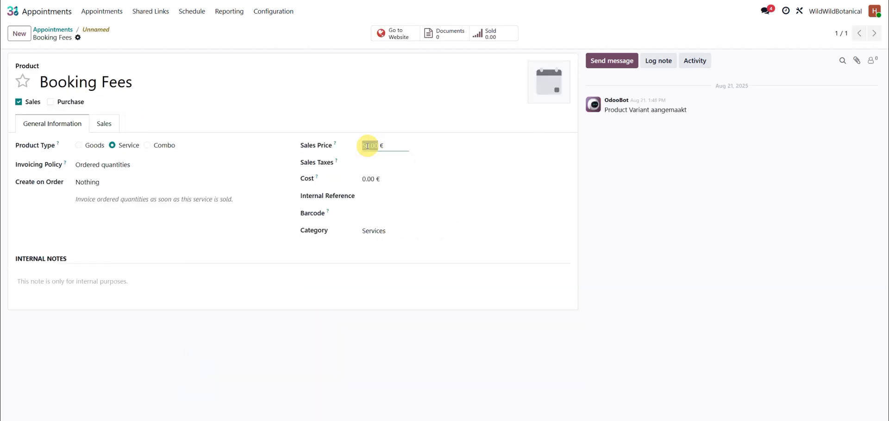
type("100")
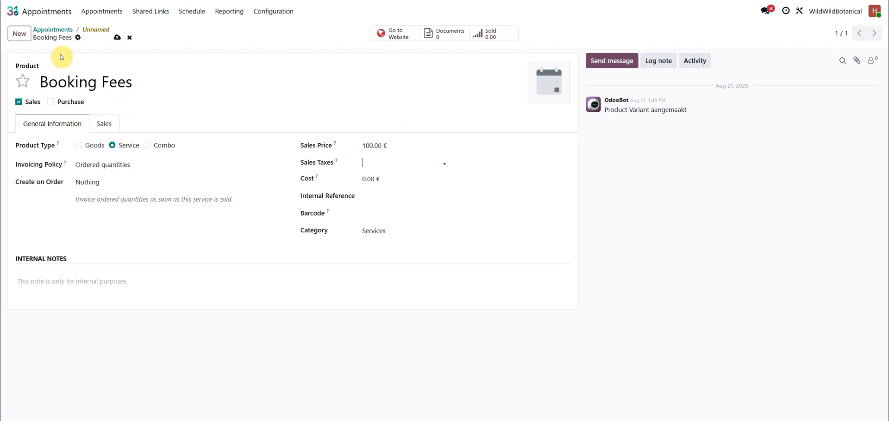
- Leave the Booking Fees product and switch to the Calendar app
left_click(11, 11)
left_click(414, 59)
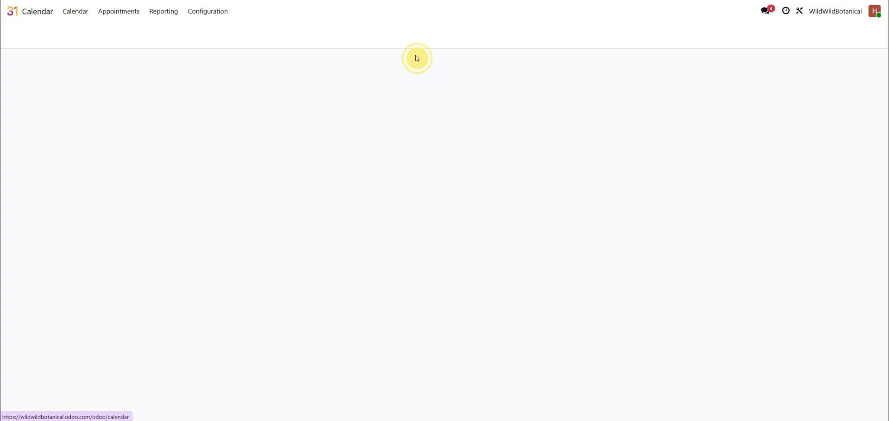